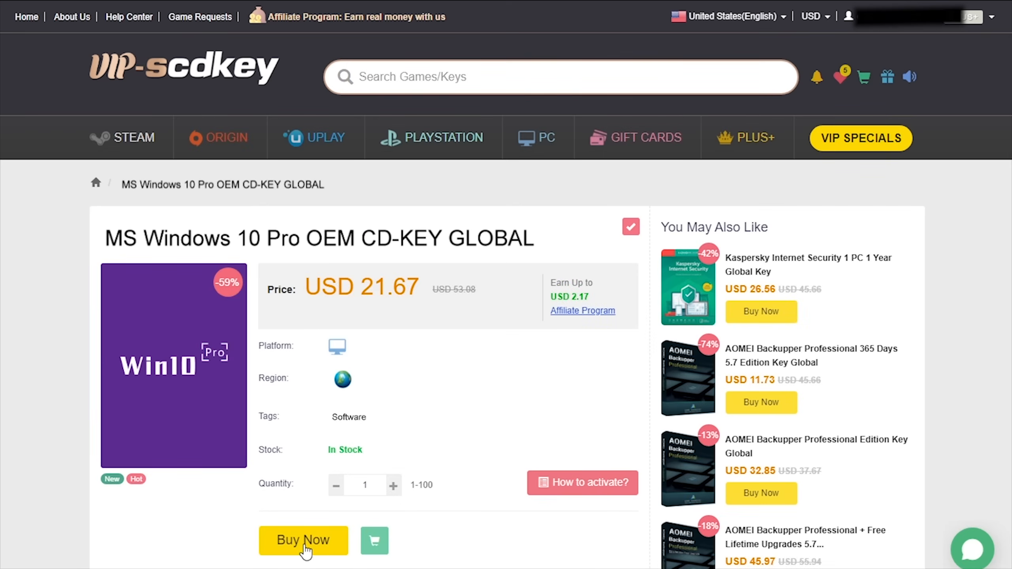
# Step: Start the purchase of the MS Windows 10 Pro OEM key and apply the promotion code CyberCPU to the order
pyautogui.click(304, 541)
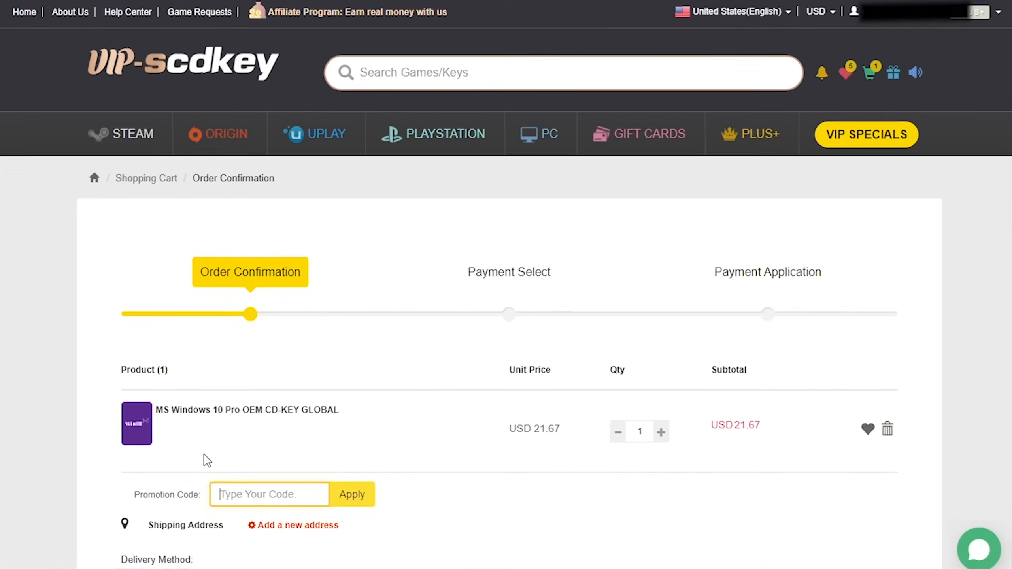
pyautogui.write('CyberCPU')
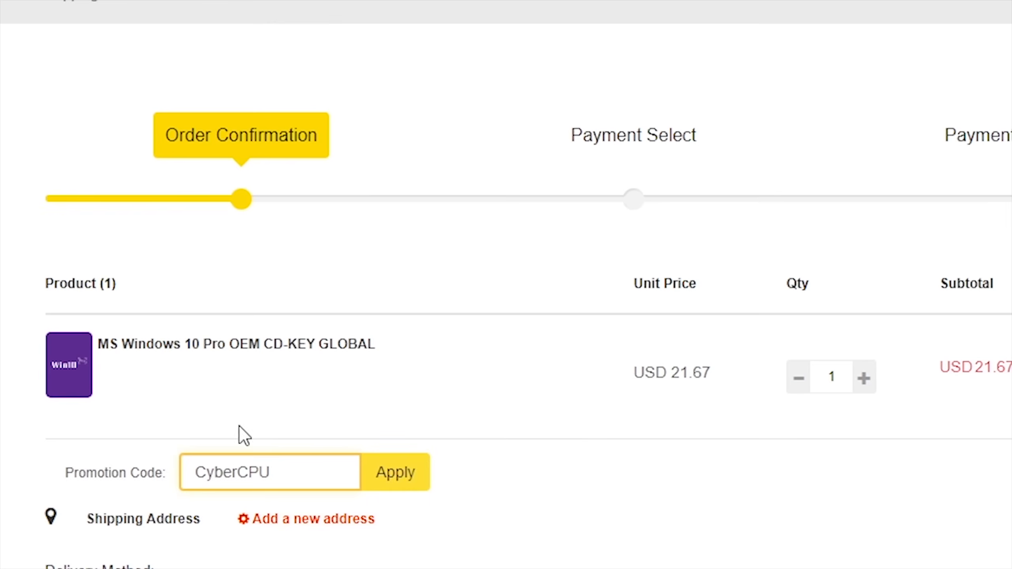
pyautogui.click(383, 474)
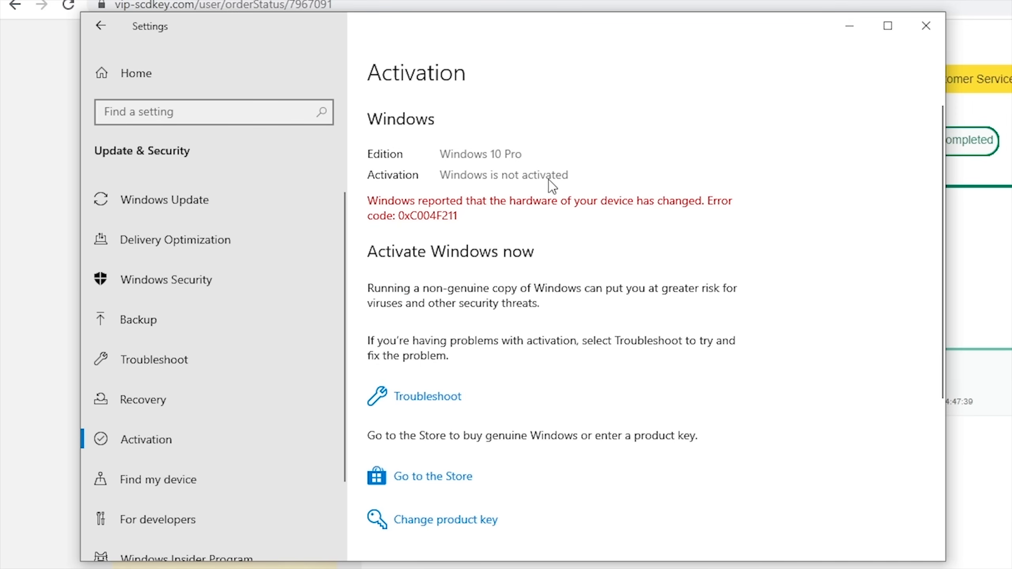
# Step: Change the Windows product key by pasting the purchased licence key, and activate Windows with it
pyautogui.click(451, 525)
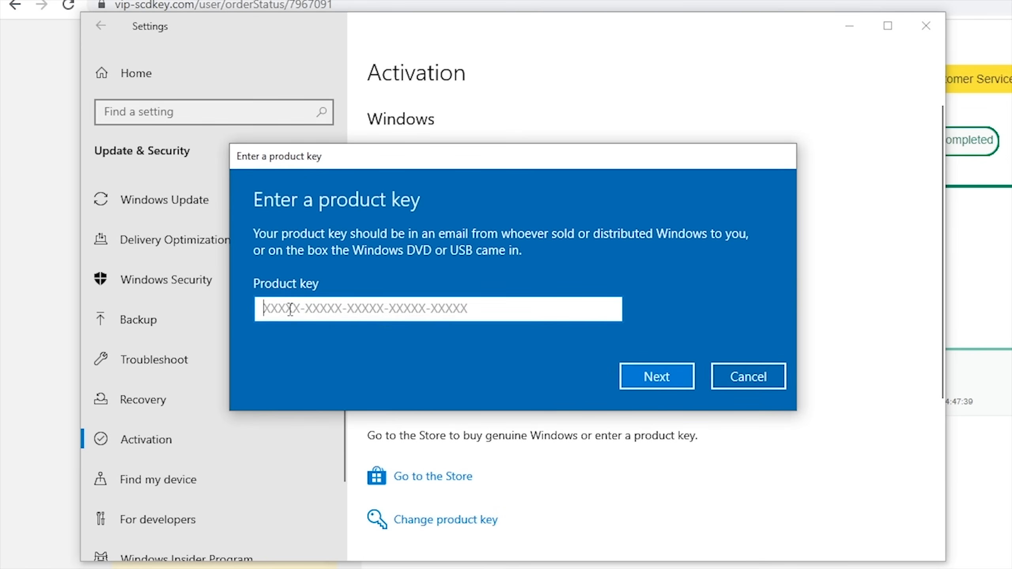
pyautogui.rightClick(294, 312)
pyautogui.click(333, 325)
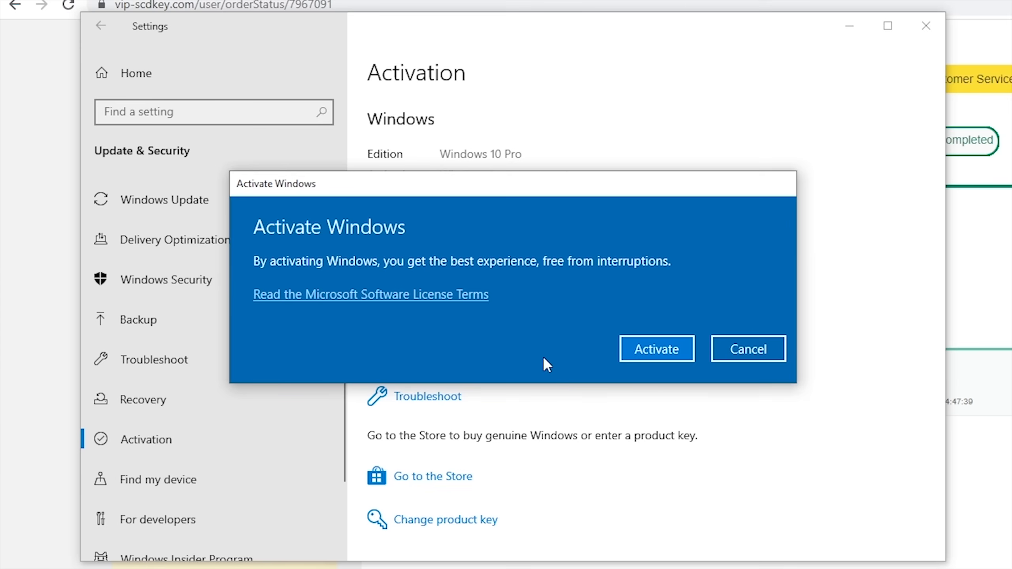
pyautogui.click(649, 349)
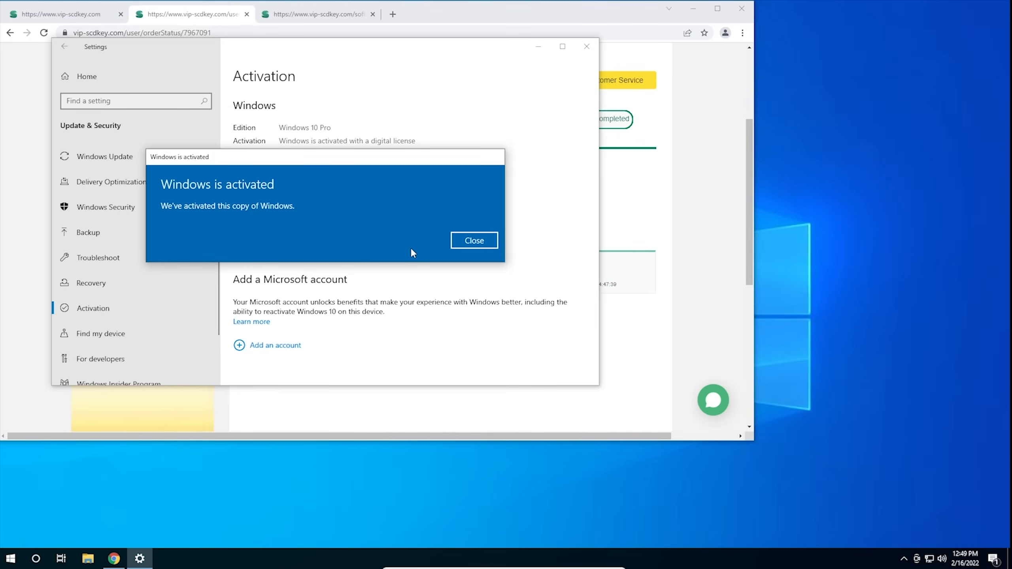
pyautogui.click(471, 242)
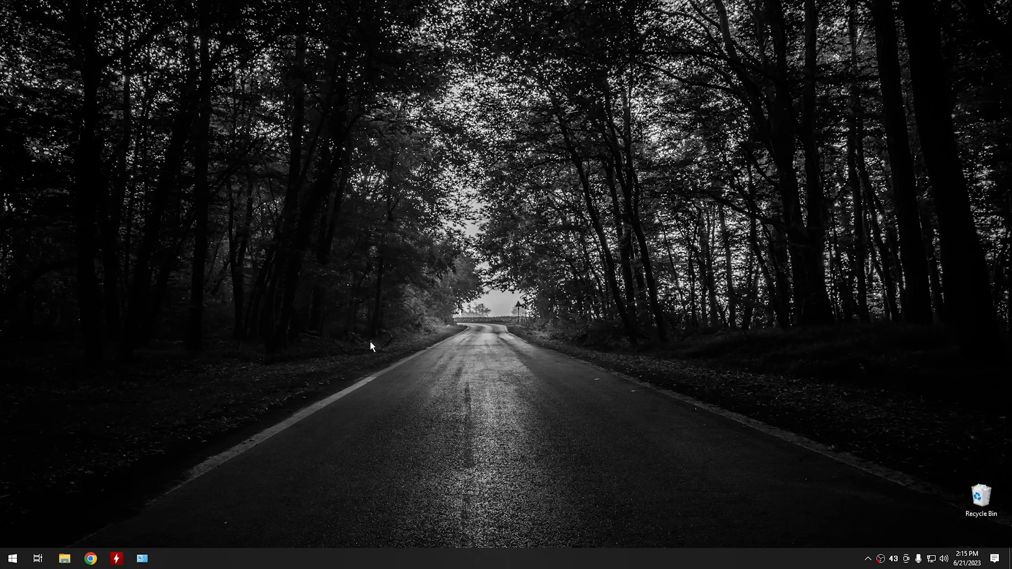
# Step: Open the desktop background settings in the Windows personalization options
pyautogui.click(12, 558)
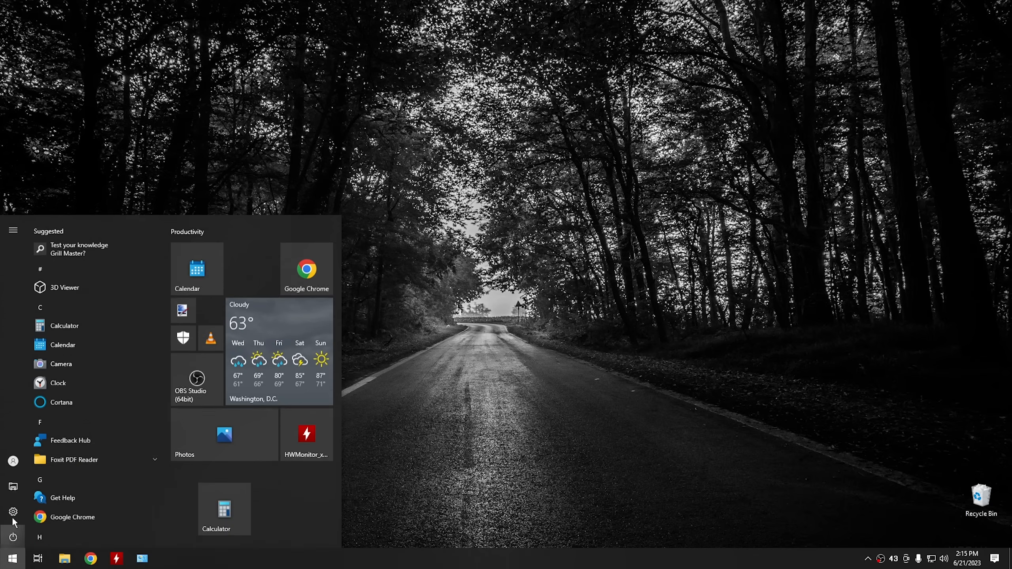
pyautogui.click(13, 510)
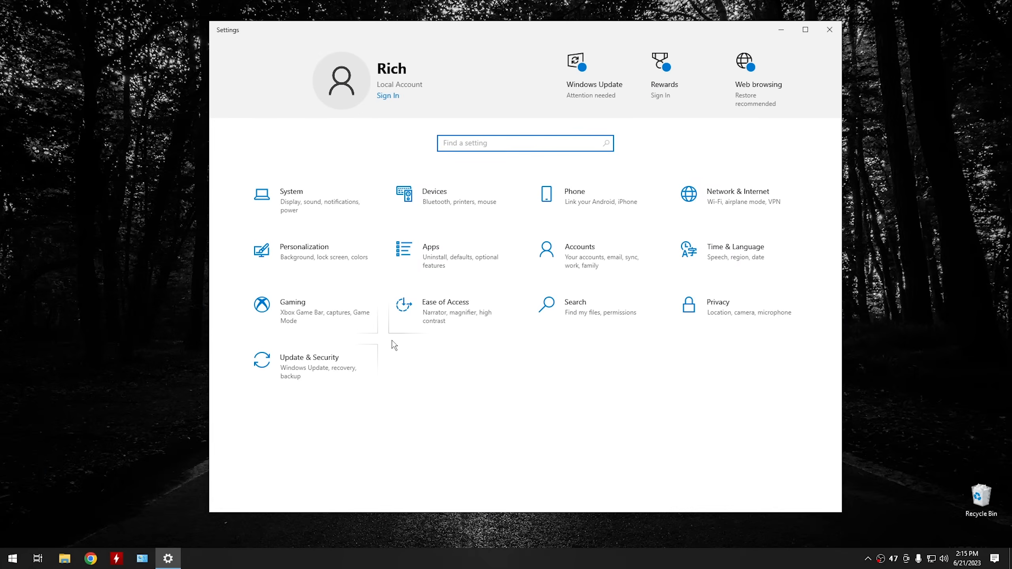
pyautogui.click(295, 255)
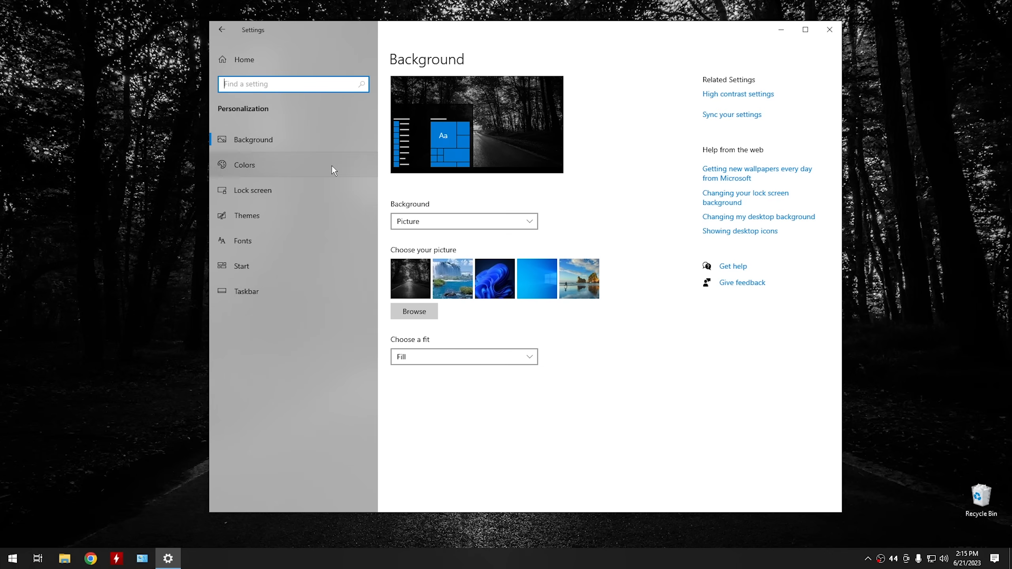
pyautogui.click(323, 143)
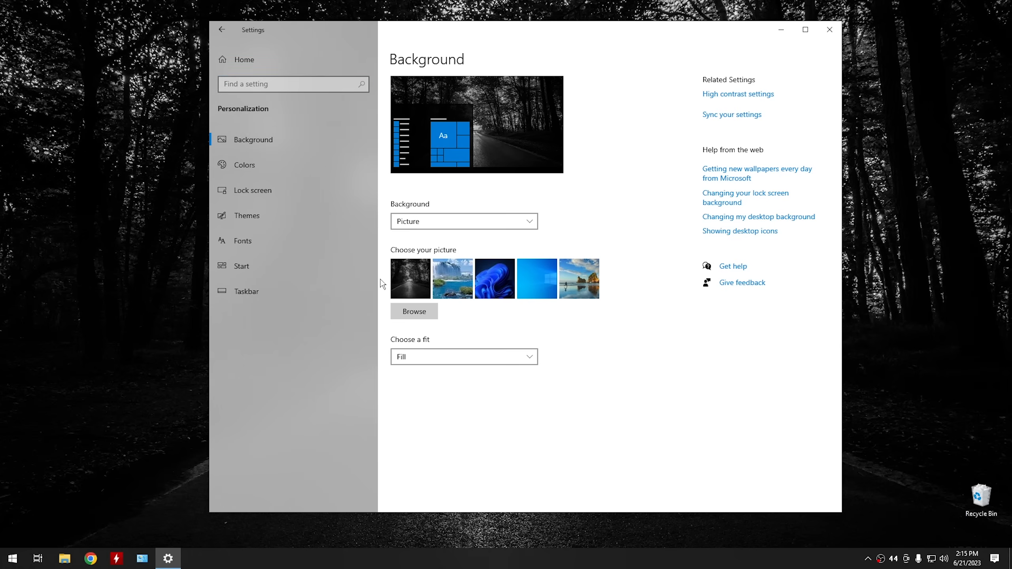
# Step: Try the waterfall wallpaper before returning to the dark forest road picture, and browse the Pictures folder without choosing a file
pyautogui.click(454, 282)
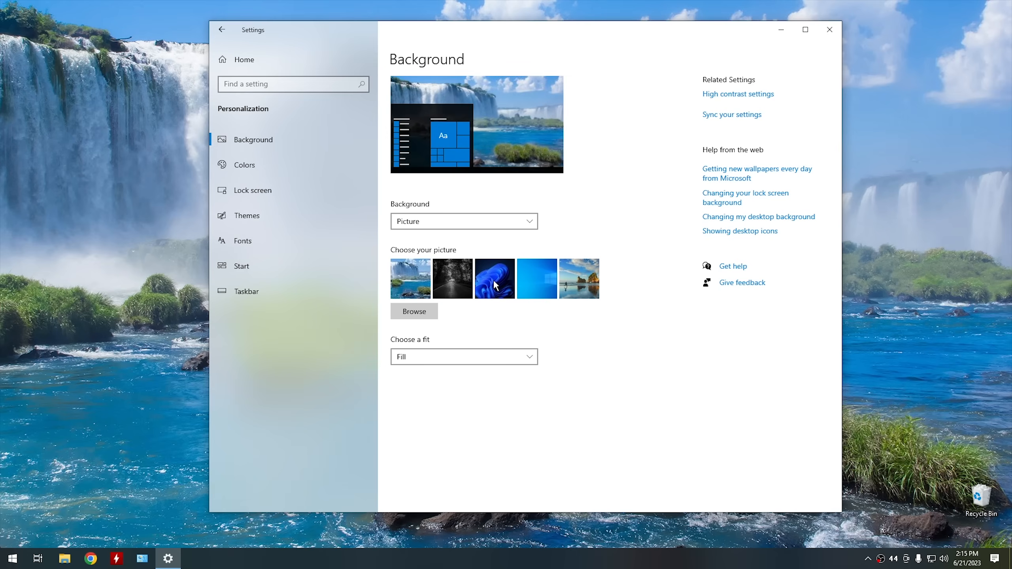
pyautogui.click(445, 279)
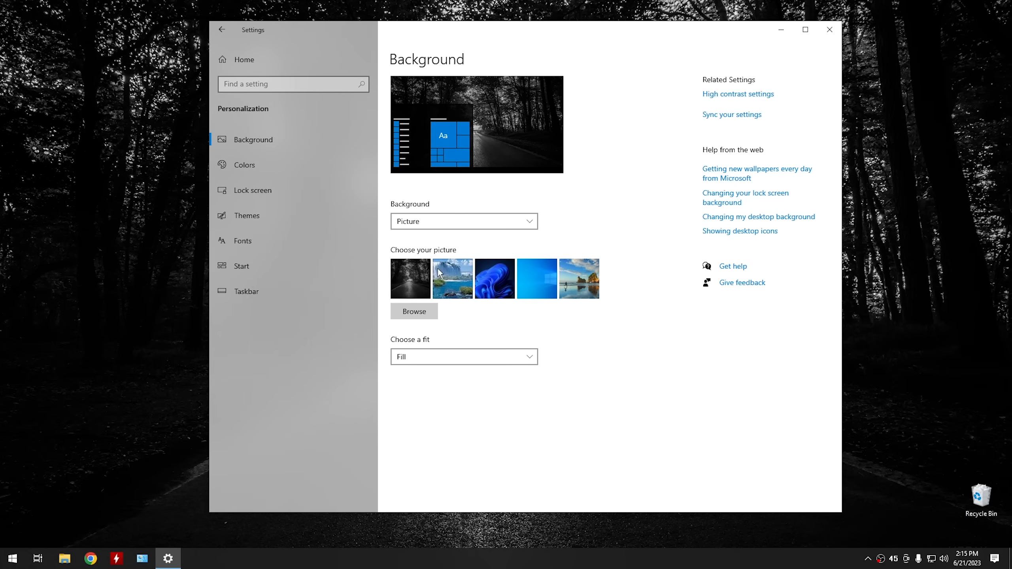
pyautogui.click(413, 315)
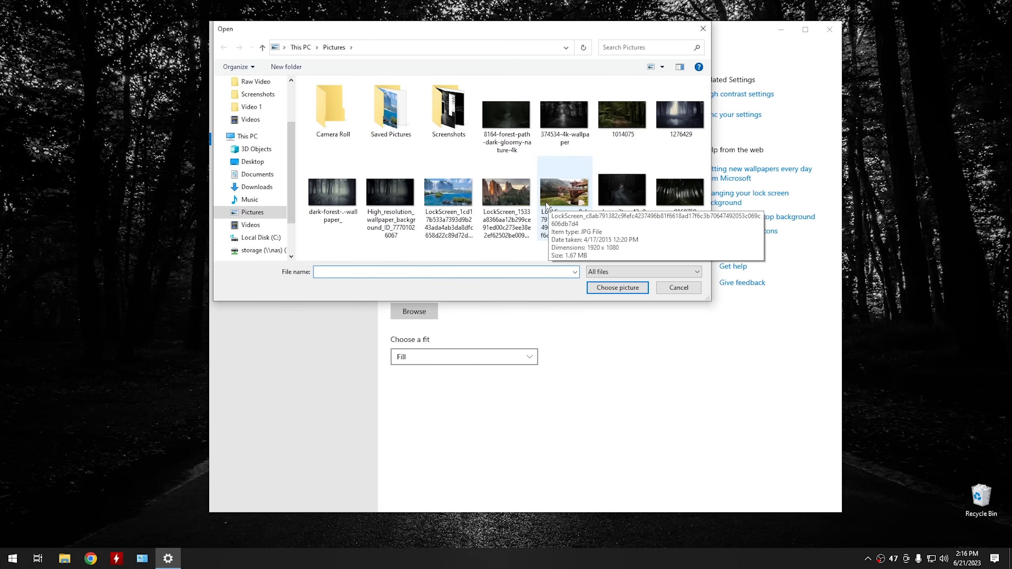
pyautogui.click(702, 30)
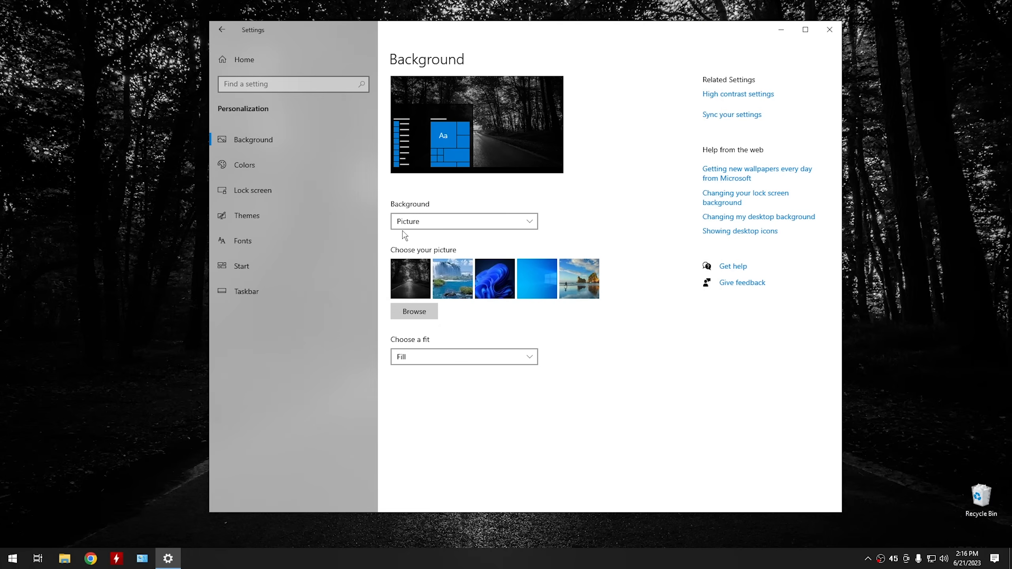
# Step: Try the Tile fit for the desktop background, check it on the uncovered desktop, and restore the Fill fit
pyautogui.click(437, 358)
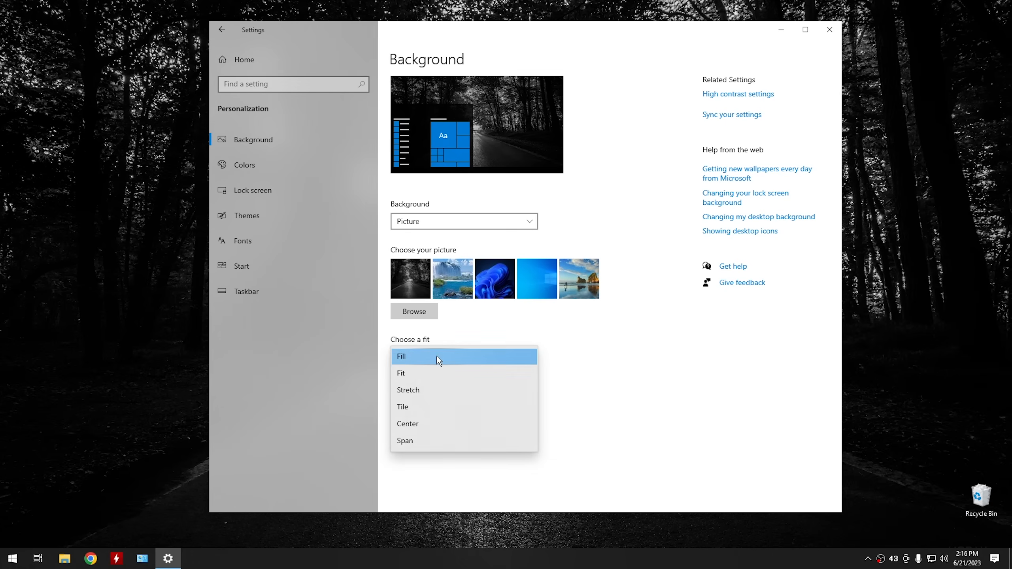
pyautogui.click(433, 406)
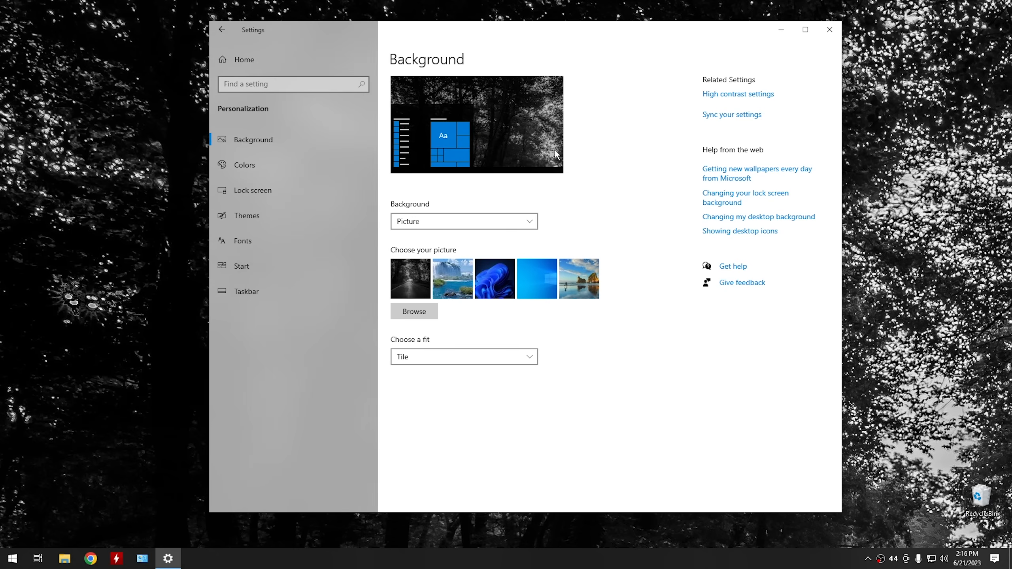
pyautogui.click(780, 31)
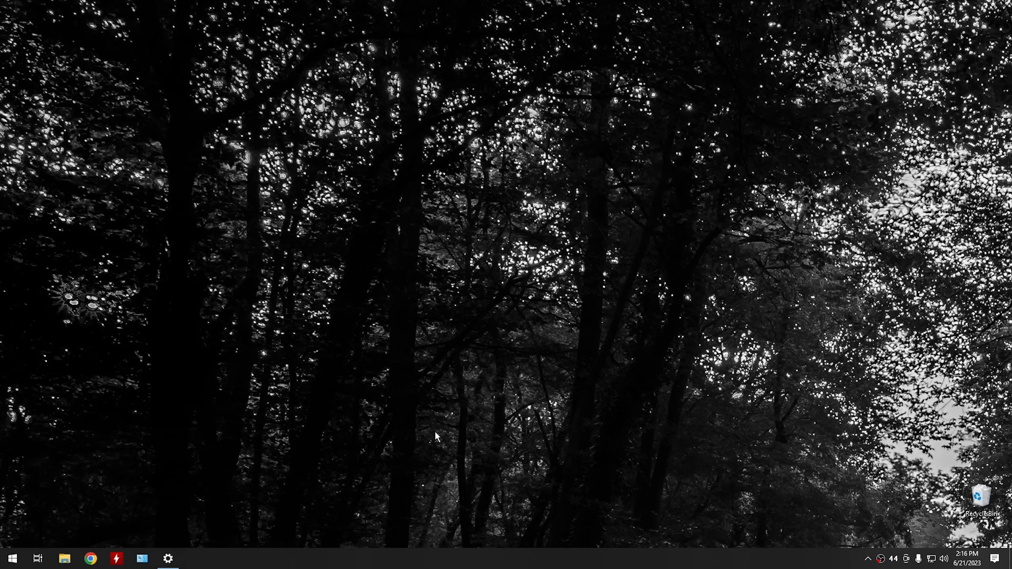
pyautogui.click(168, 558)
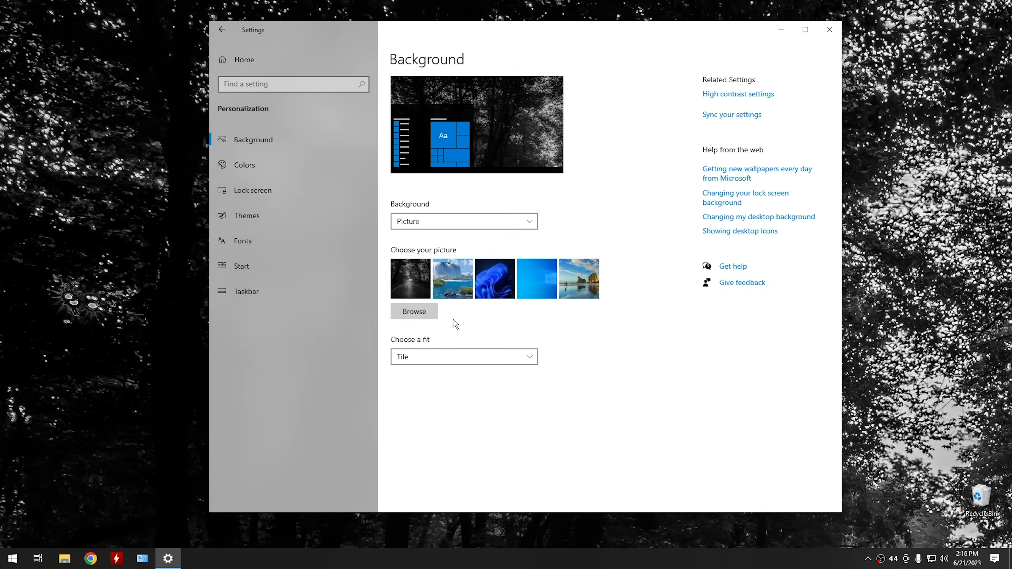
pyautogui.click(422, 359)
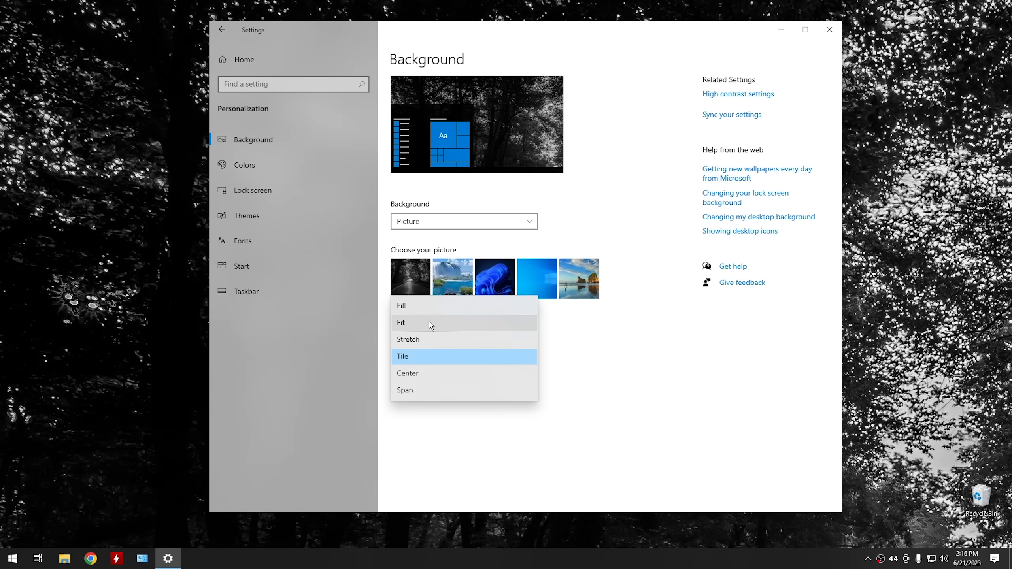
pyautogui.click(438, 310)
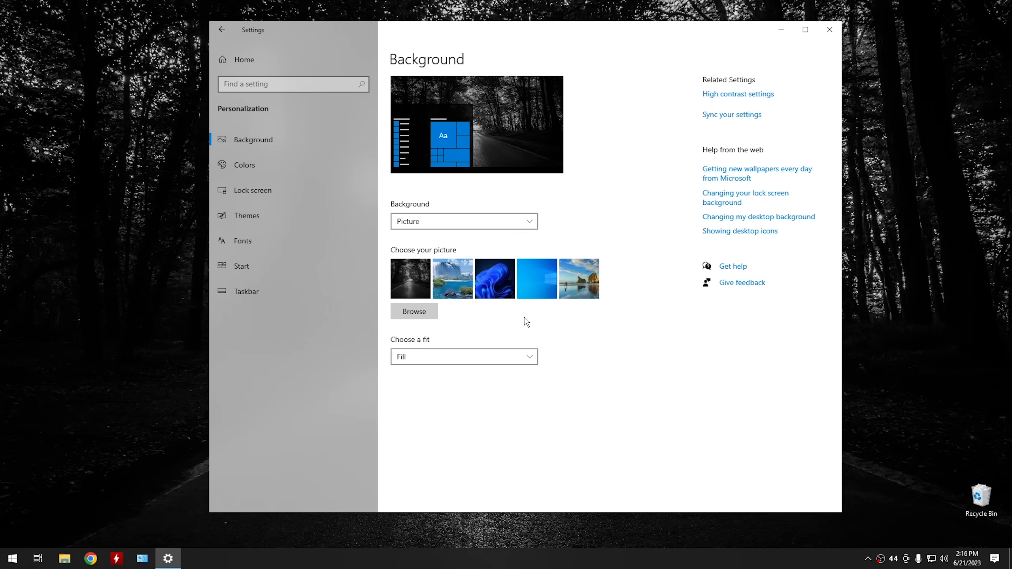
# Step: Try the Fit, Stretch, Center and Span options for the desktop background and return the fit to Fill
pyautogui.click(442, 356)
pyautogui.click(439, 374)
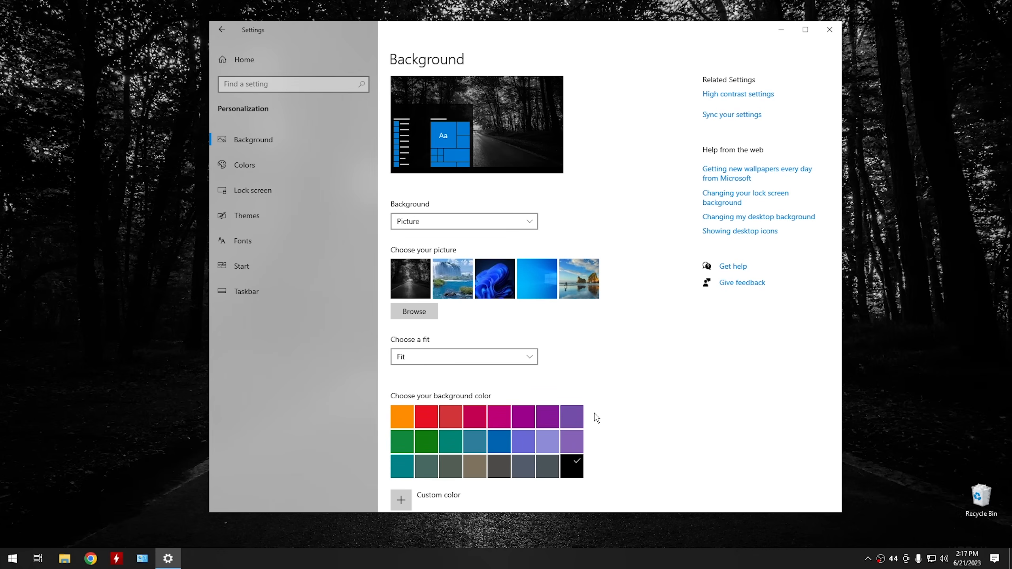
pyautogui.click(469, 357)
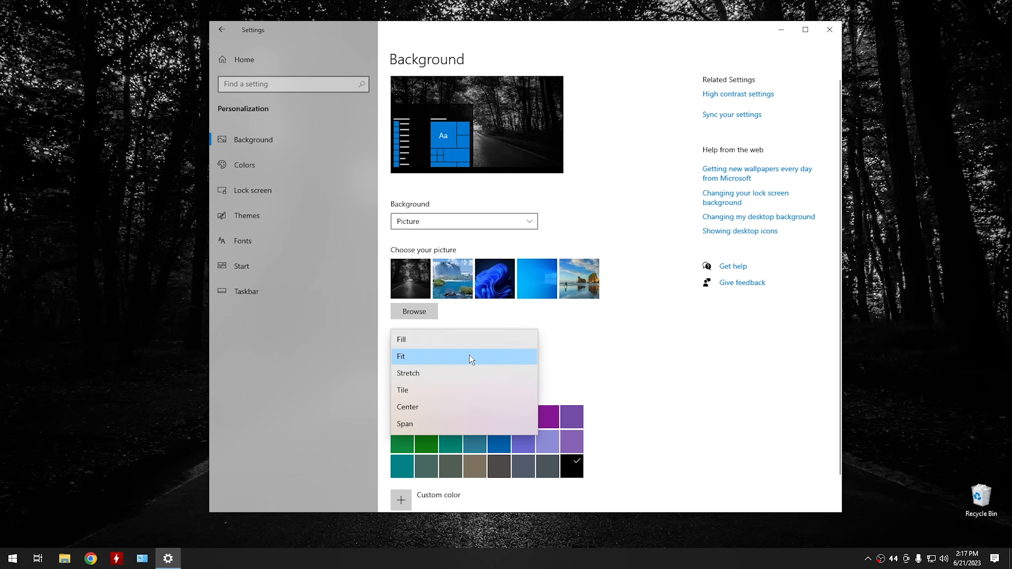
pyautogui.click(437, 372)
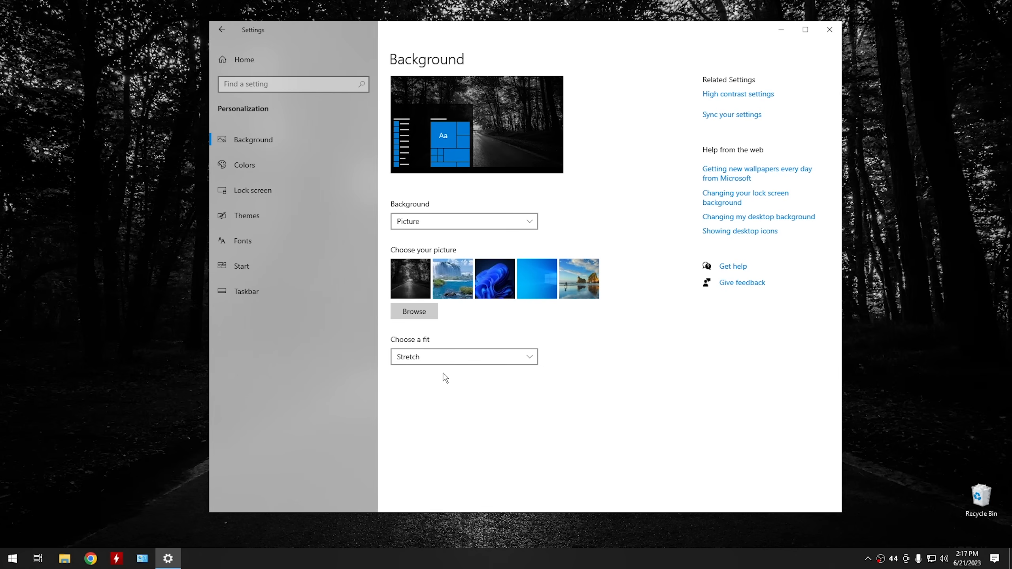
pyautogui.click(435, 360)
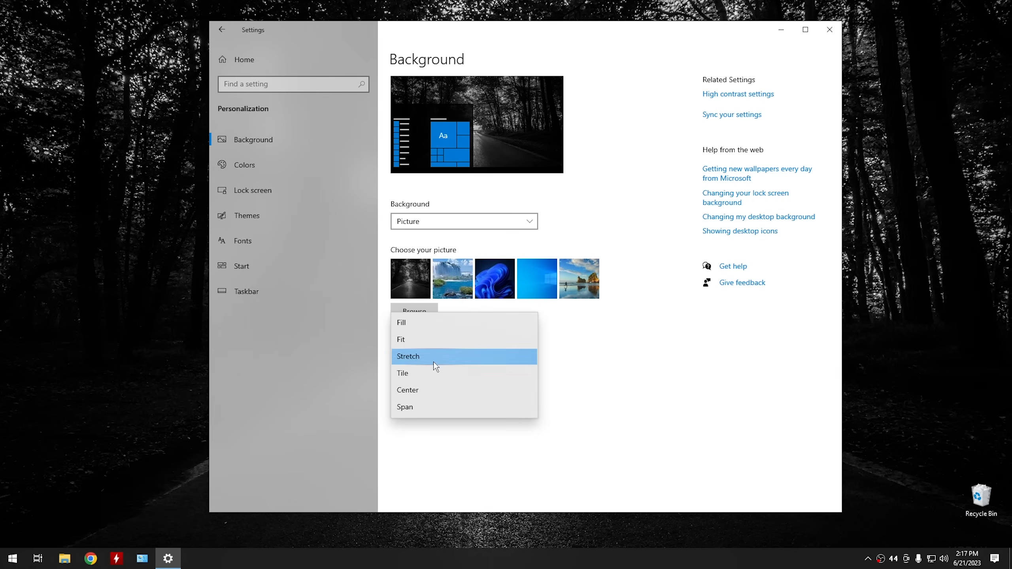
pyautogui.click(432, 392)
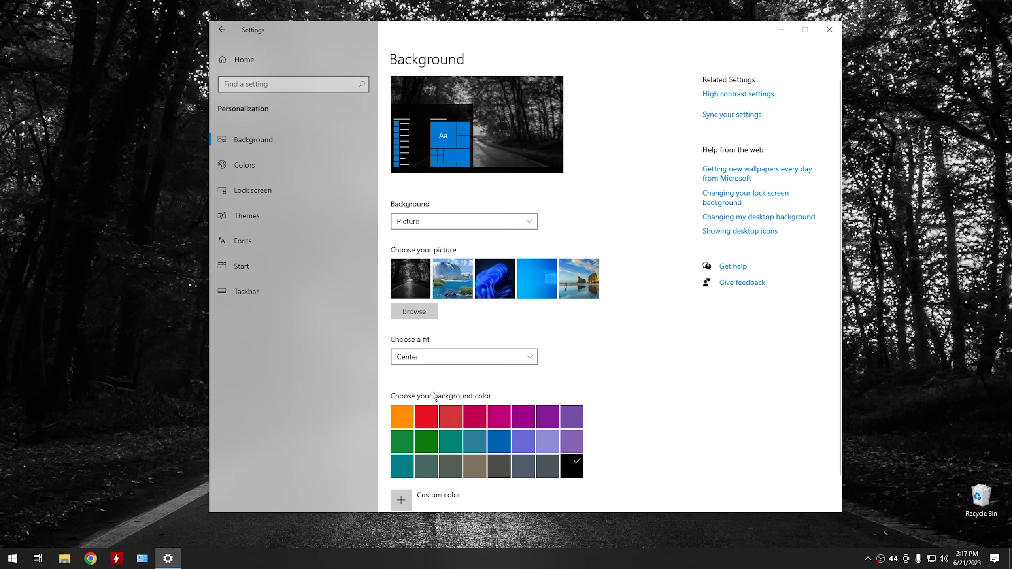
pyautogui.click(434, 361)
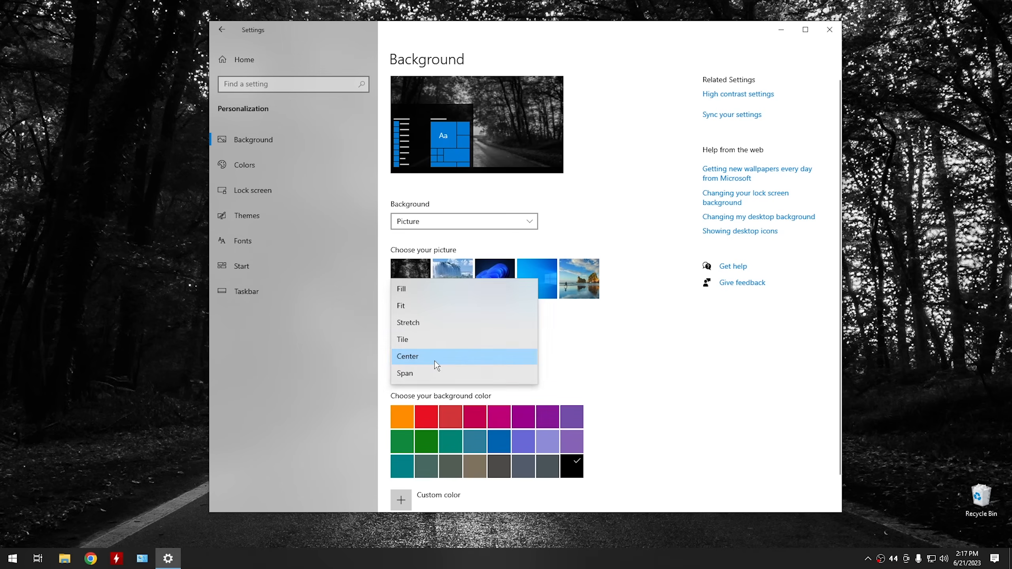
pyautogui.click(436, 375)
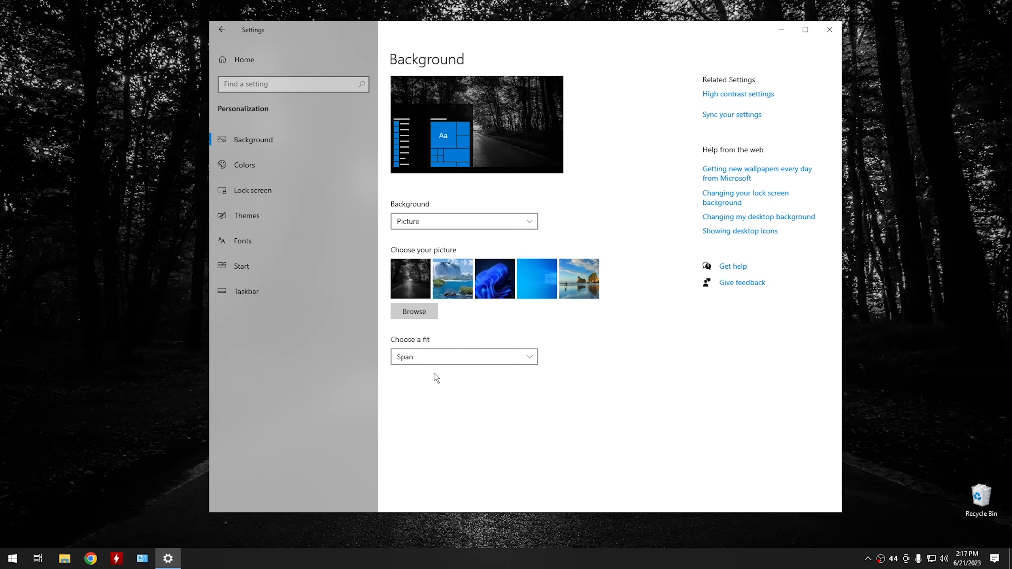
pyautogui.click(437, 360)
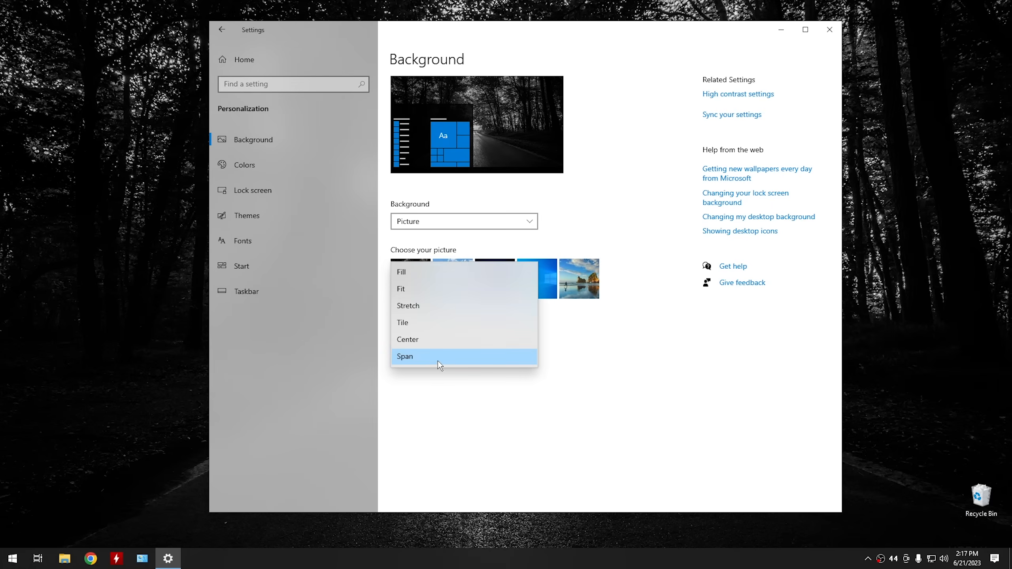
pyautogui.click(437, 271)
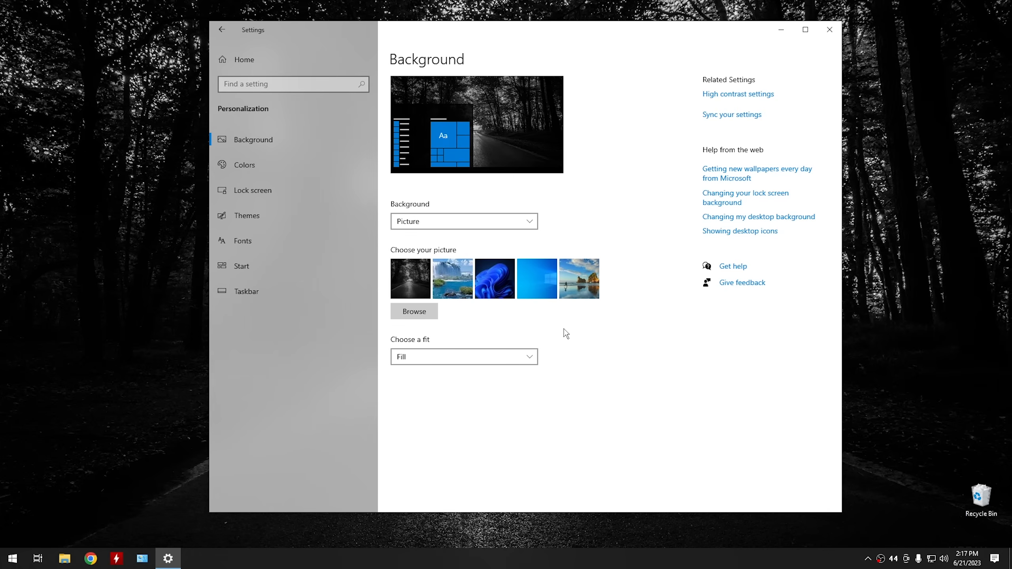
# Step: In the Colors settings, set the default Windows mode to Light, check it on the Start menu, and set the default app mode to Dark
pyautogui.click(278, 164)
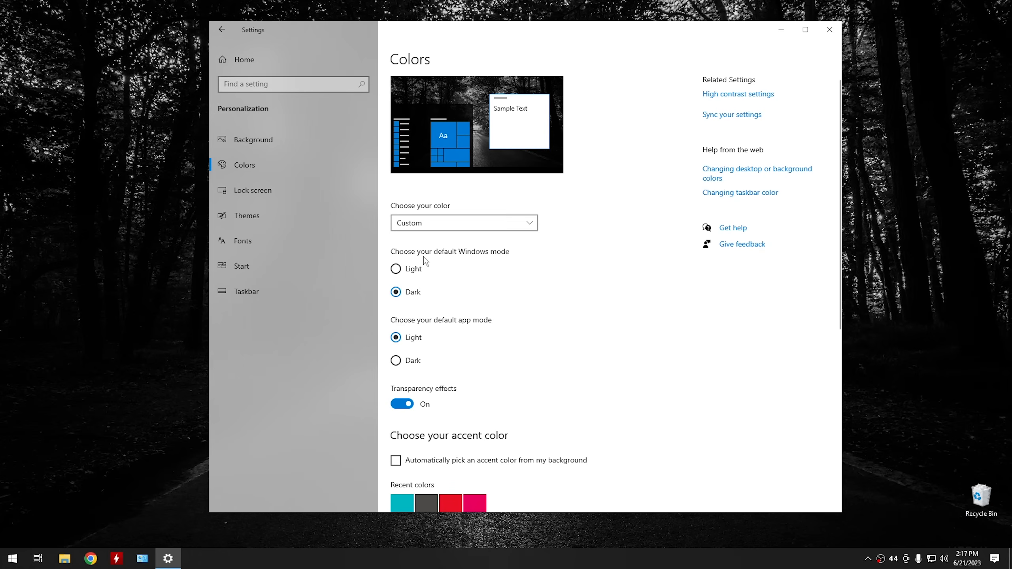
pyautogui.click(400, 271)
pyautogui.click(15, 566)
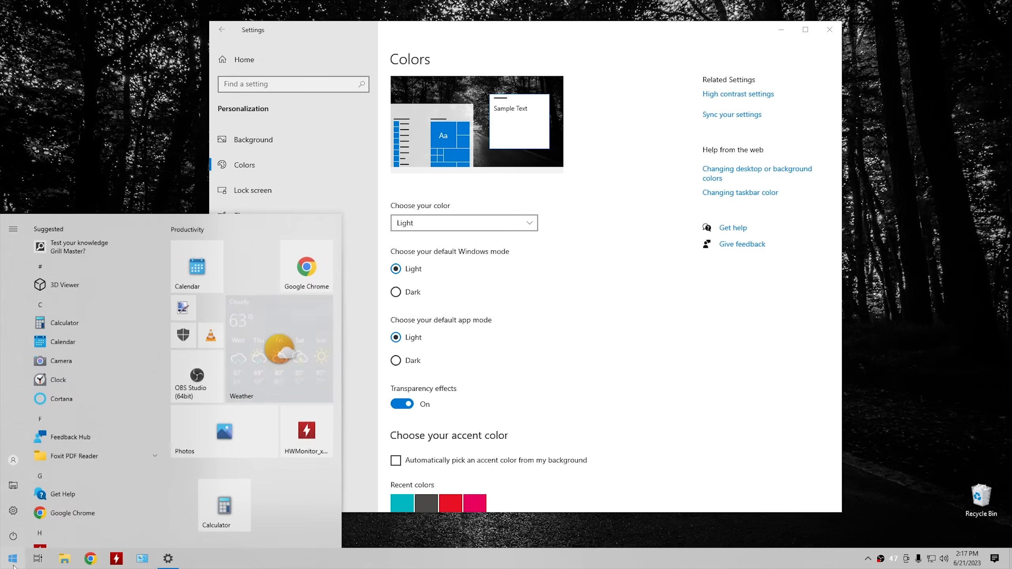
pyautogui.click(15, 566)
pyautogui.click(396, 361)
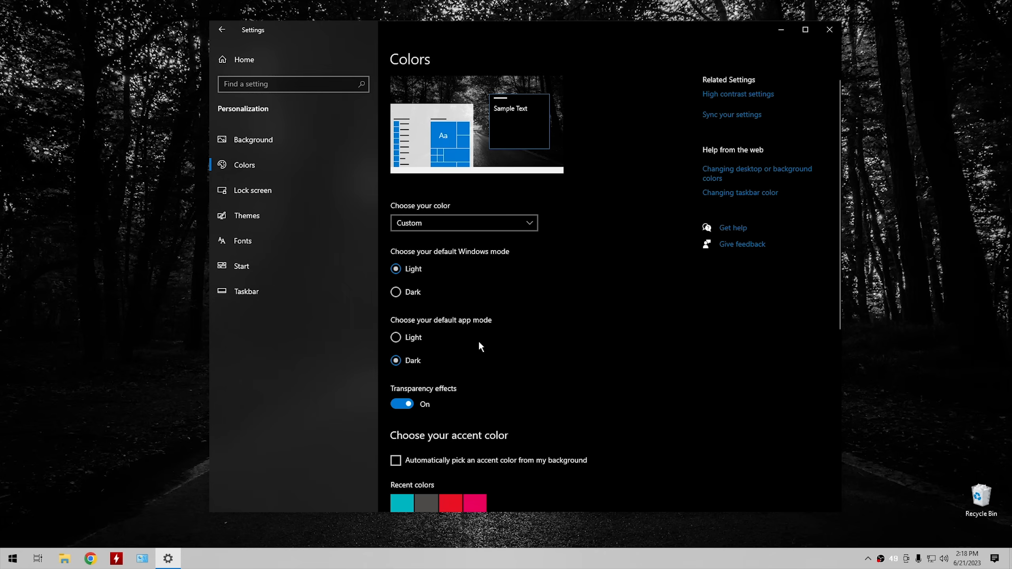
# Step: Try the Dark color scheme for the whole system and switch the overall color to Light
pyautogui.click(419, 224)
pyautogui.click(442, 208)
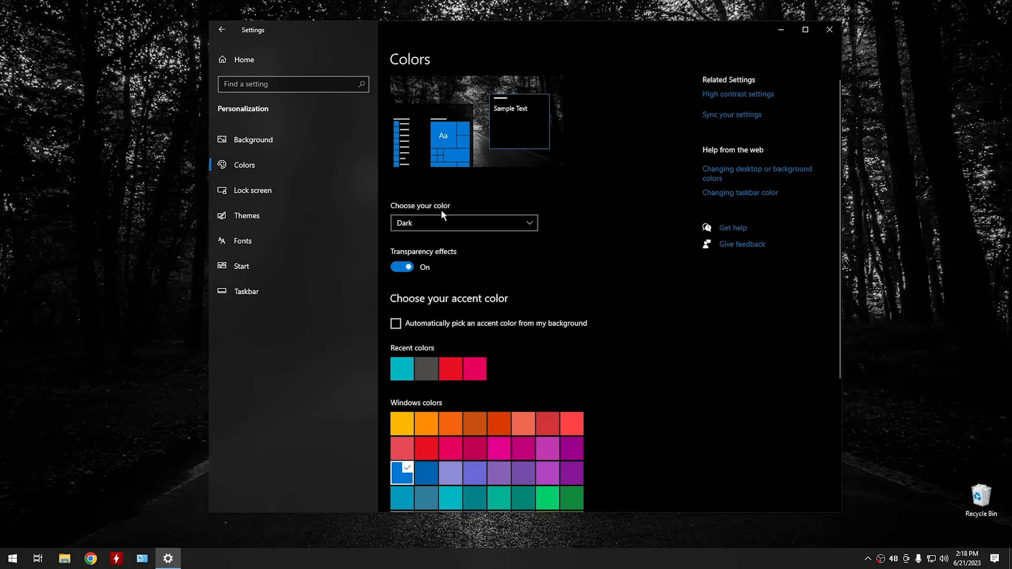
pyautogui.click(433, 224)
pyautogui.click(439, 205)
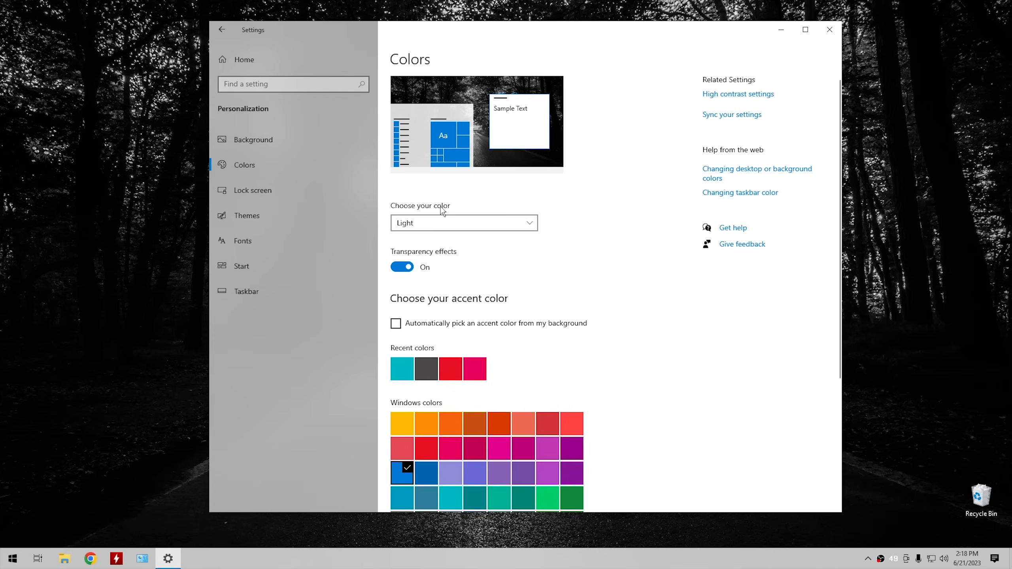
# Step: Switch the overall color choice to Custom and set the default Windows mode to Dark
pyautogui.click(434, 224)
pyautogui.click(426, 256)
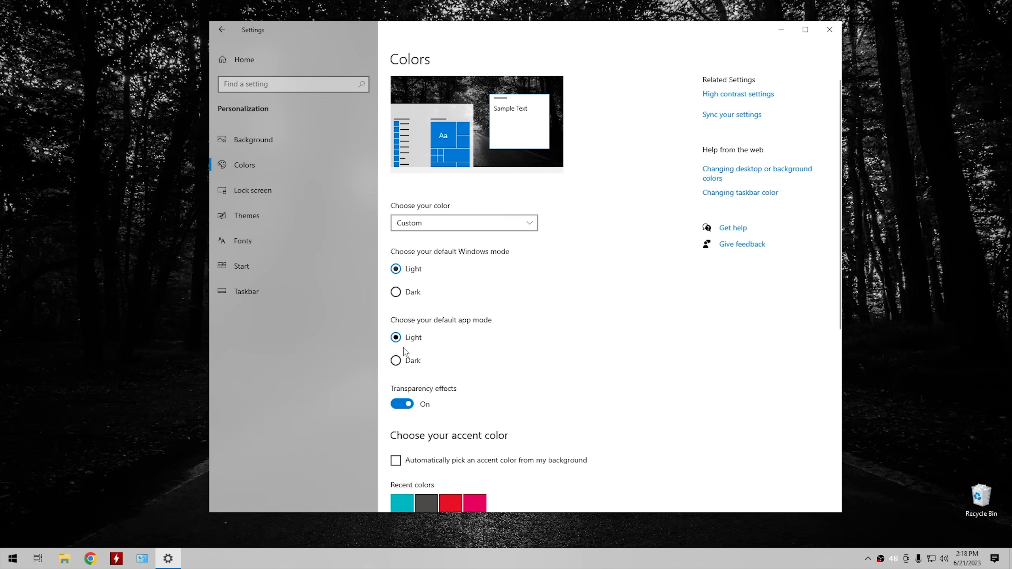
pyautogui.click(411, 295)
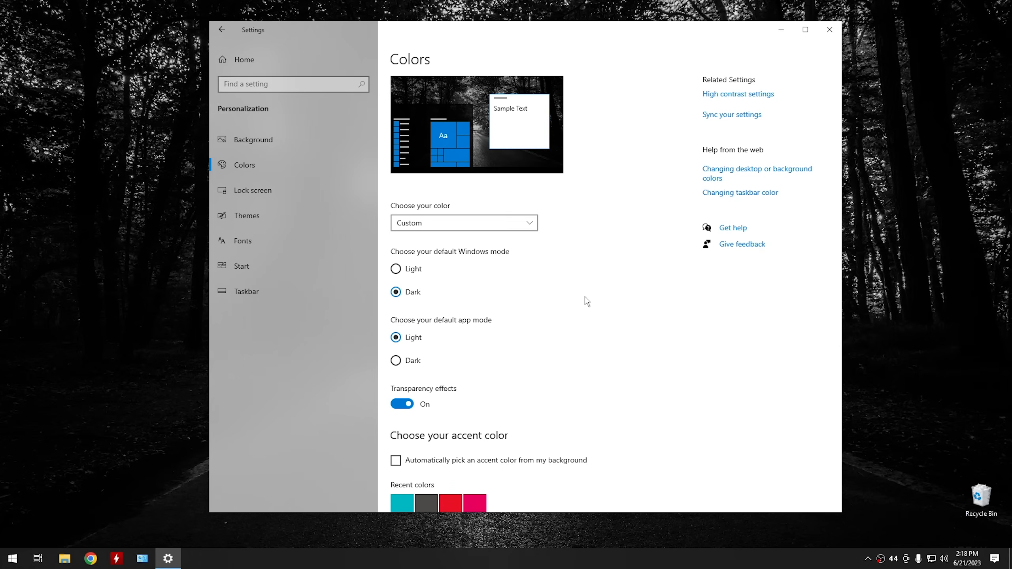
# Step: In the Lock screen settings, try the Picture and Slideshow backgrounds and return the background to Windows spotlight
pyautogui.click(253, 193)
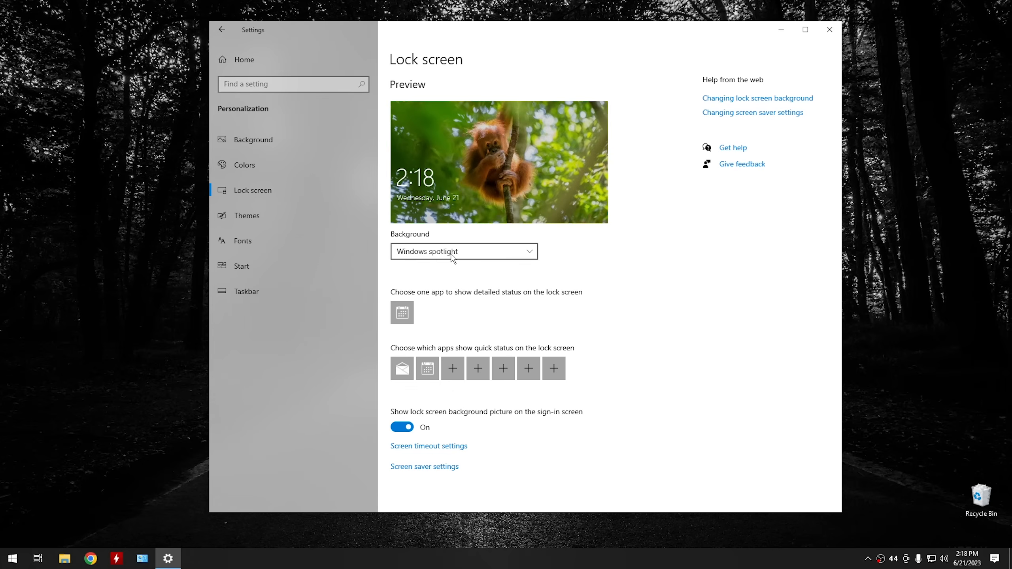
pyautogui.click(461, 252)
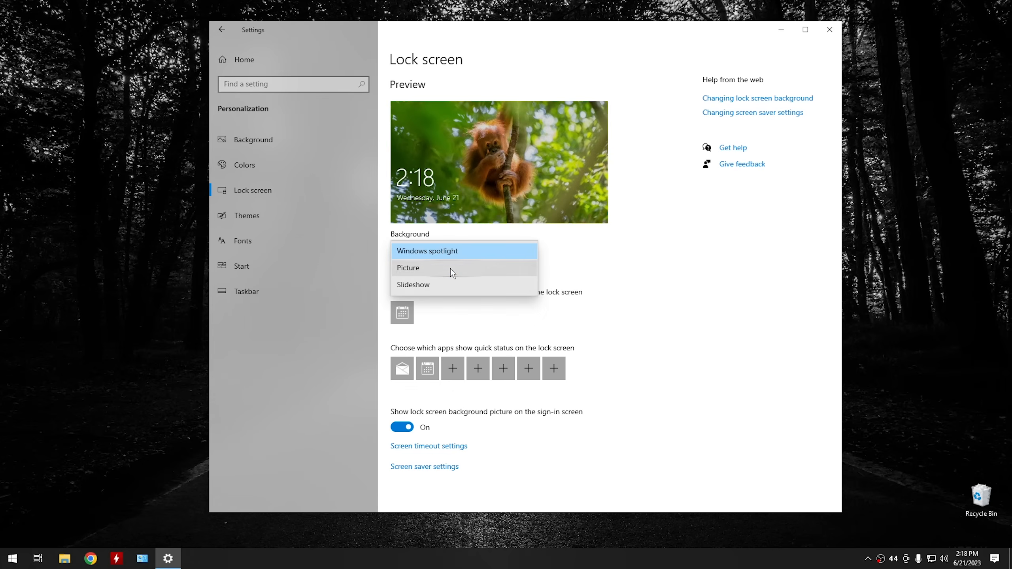
pyautogui.click(450, 269)
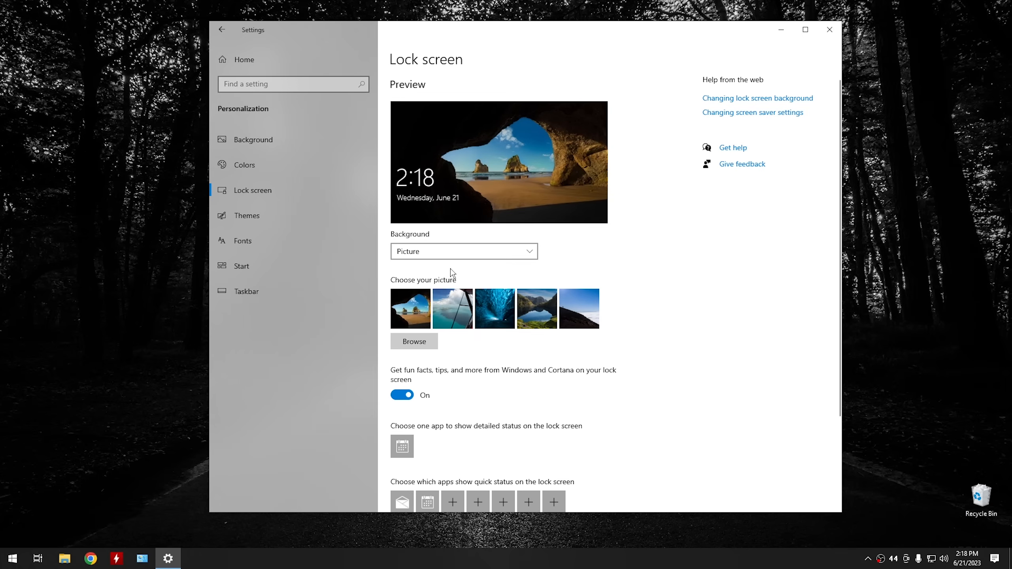
pyautogui.click(450, 253)
pyautogui.click(447, 268)
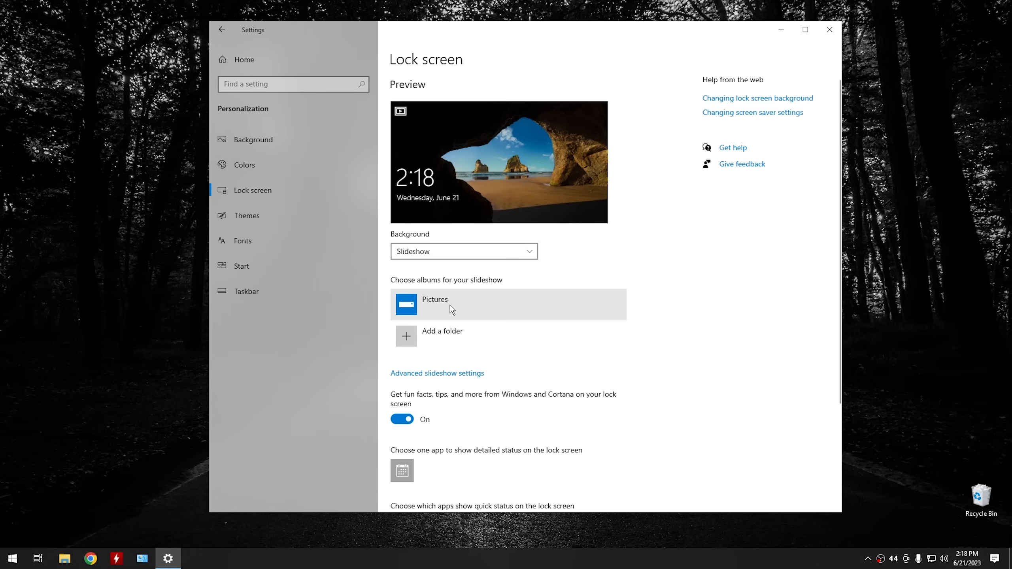
pyautogui.click(448, 252)
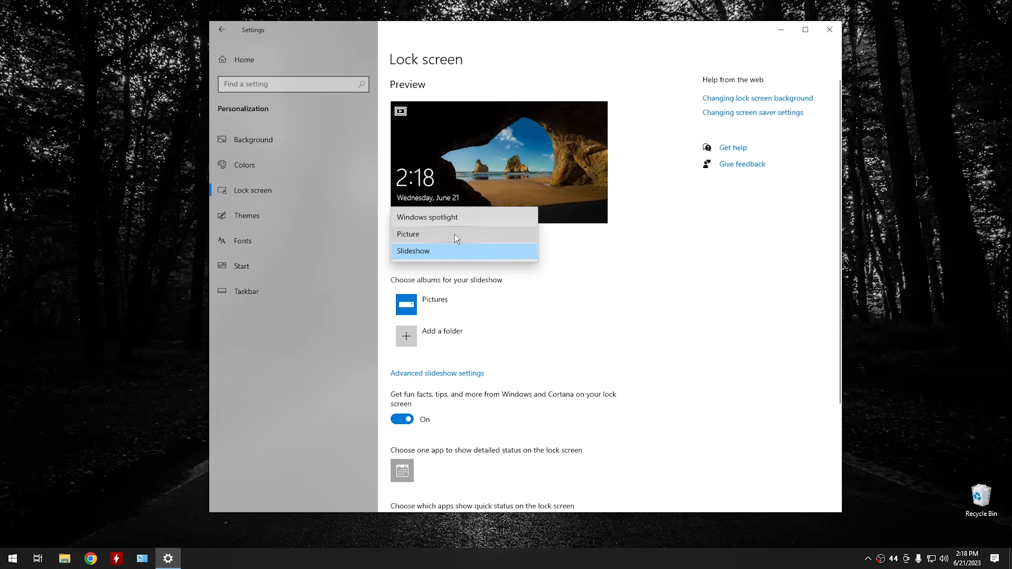
pyautogui.click(460, 220)
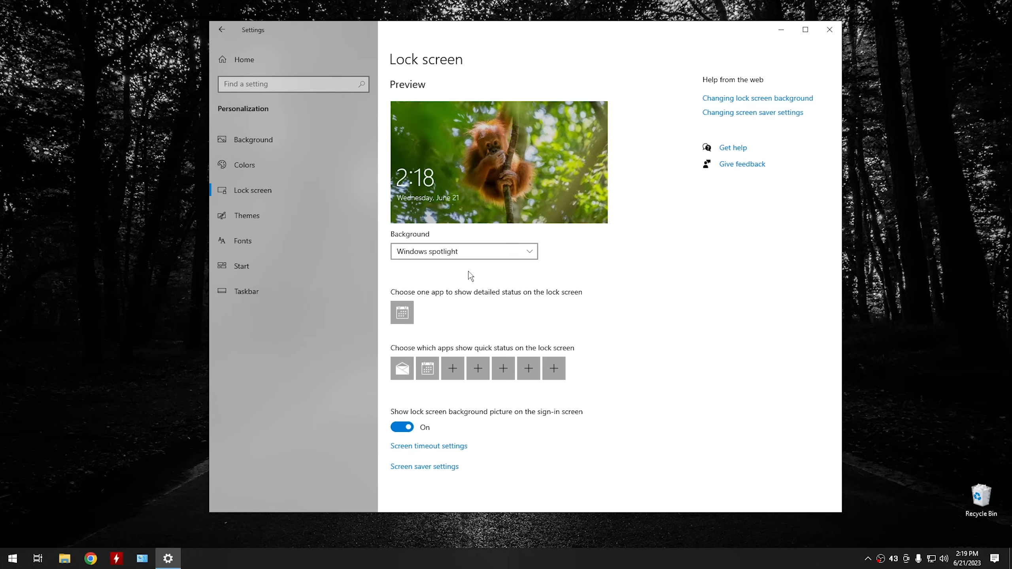
# Step: Open the current theme's color settings from Themes, examine the color modes and accent colors, and return to Themes
pyautogui.click(261, 223)
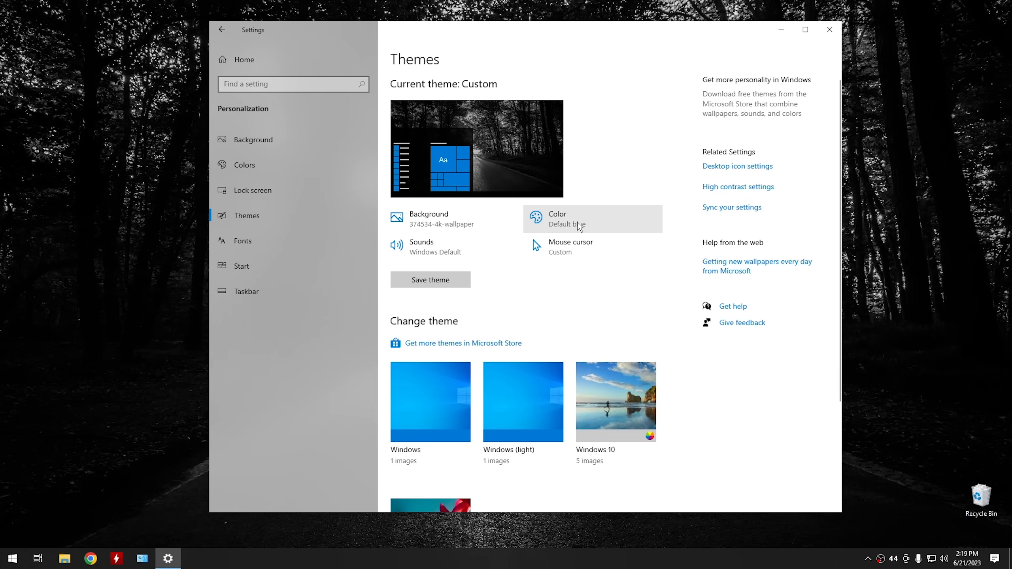
pyautogui.click(598, 224)
pyautogui.scroll(-2, 503, 371)
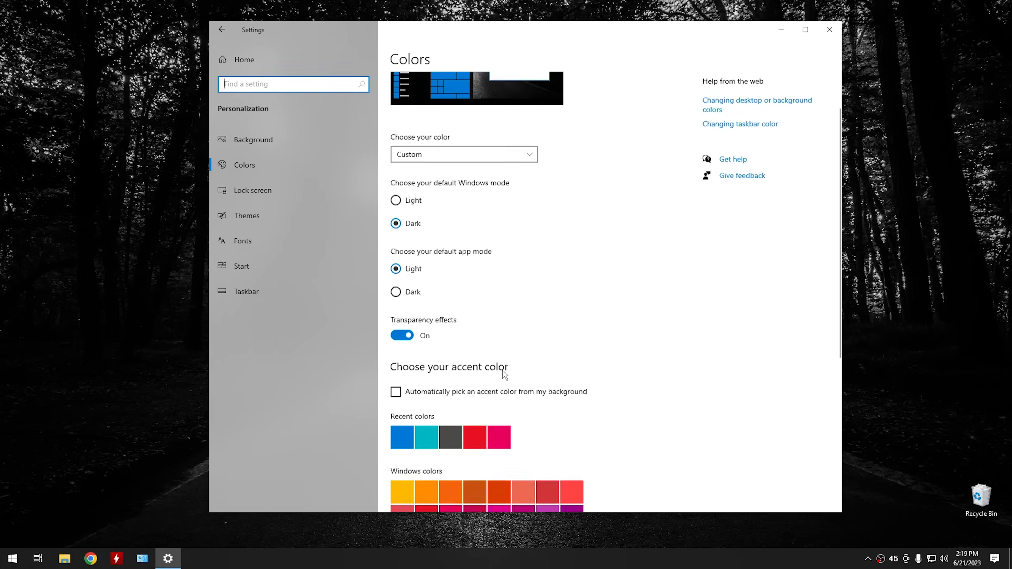
pyautogui.scroll(-5, 502, 371)
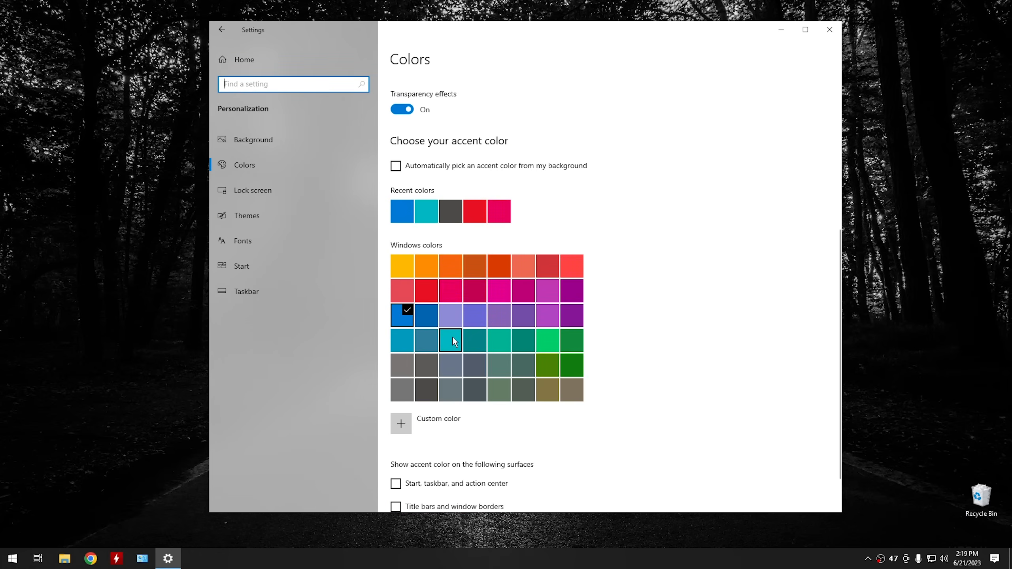
pyautogui.scroll(5, 453, 340)
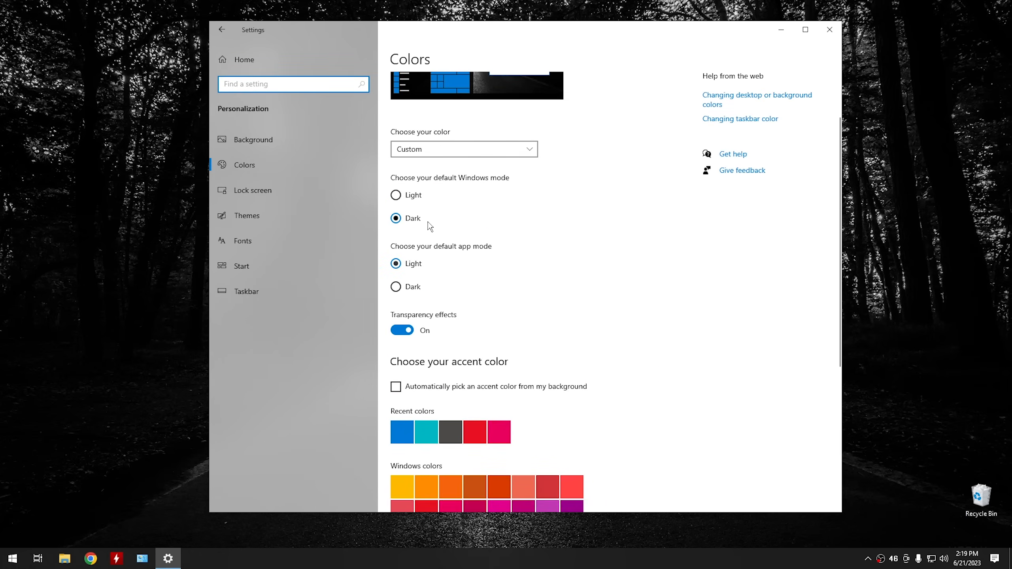
pyautogui.click(222, 29)
# Step: Try the Windows Black (extra large) pointer scheme for the theme's mouse cursor and cancel the change
pyautogui.click(534, 246)
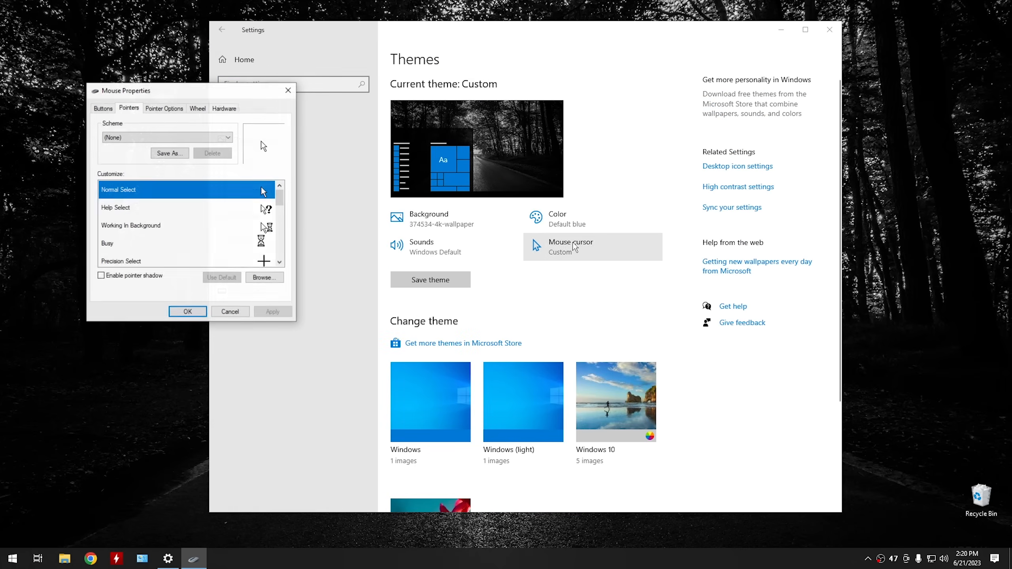
pyautogui.click(157, 139)
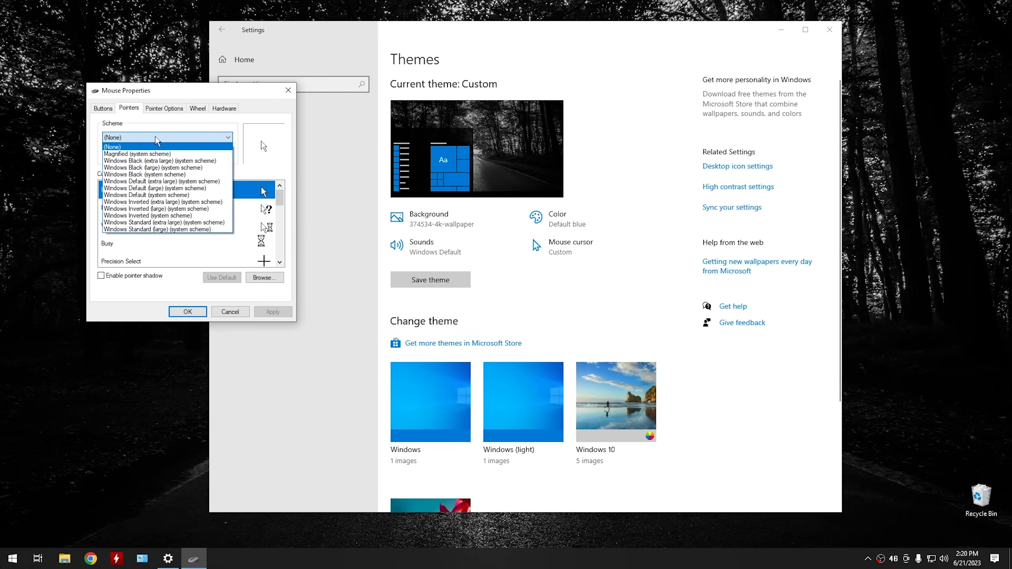
pyautogui.click(147, 160)
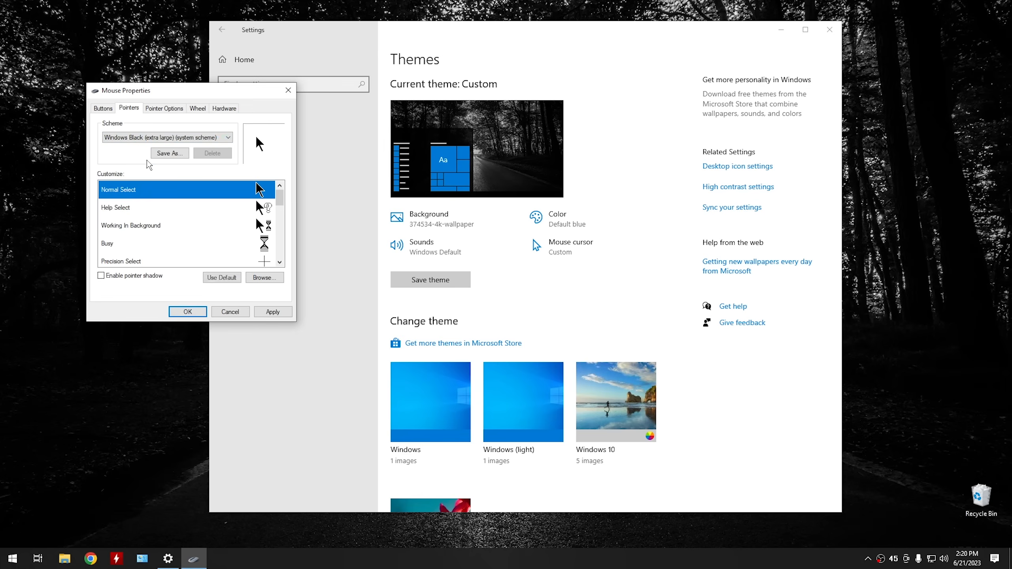
pyautogui.click(232, 312)
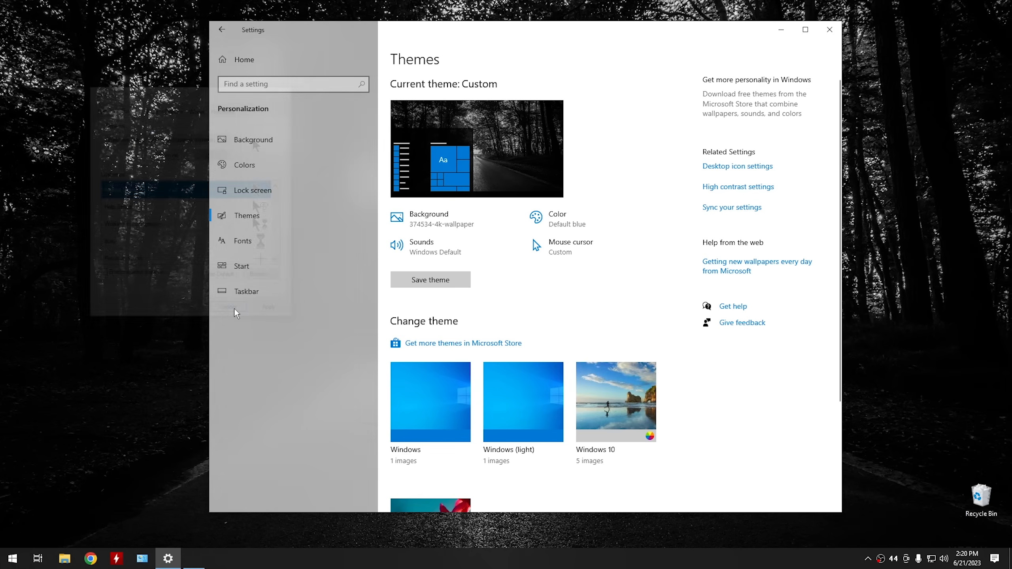
# Step: Examine the theme's sound scheme and its list of program events, and close the sound settings without changes
pyautogui.click(449, 247)
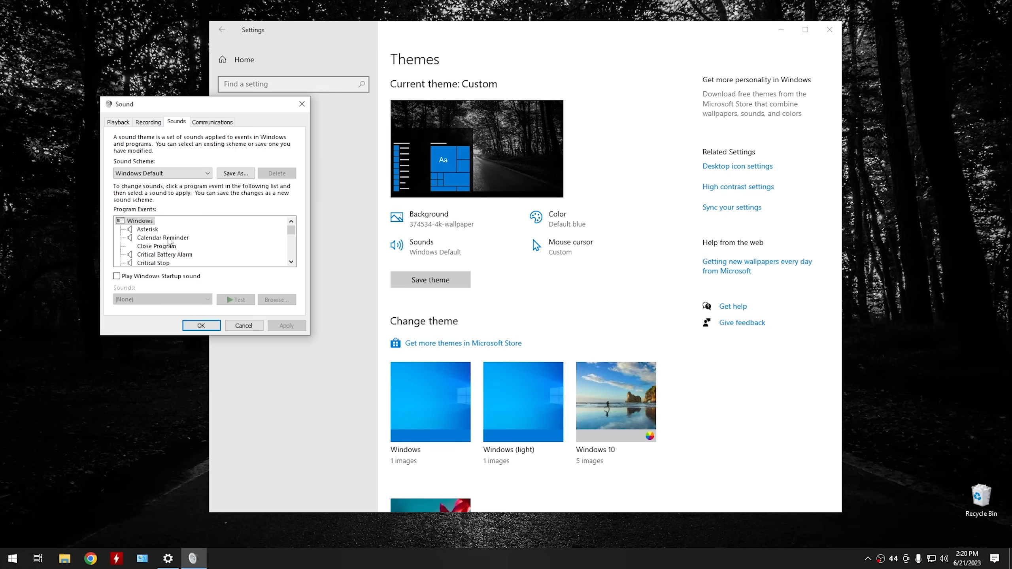
pyautogui.scroll(-5, 169, 241)
pyautogui.scroll(5, 169, 241)
pyautogui.click(259, 325)
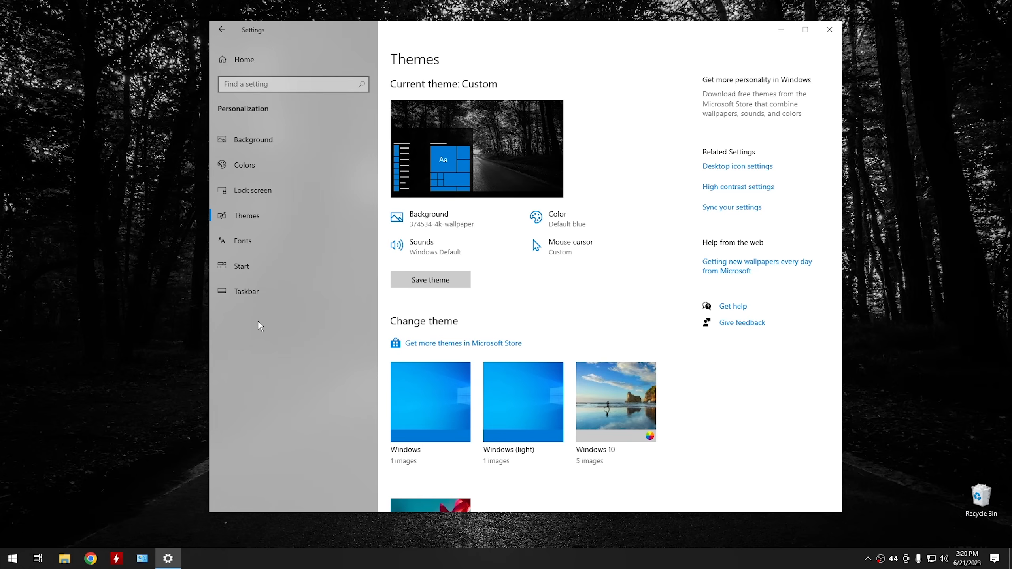
# Step: Save the current custom theme under the name My Theme
pyautogui.click(434, 279)
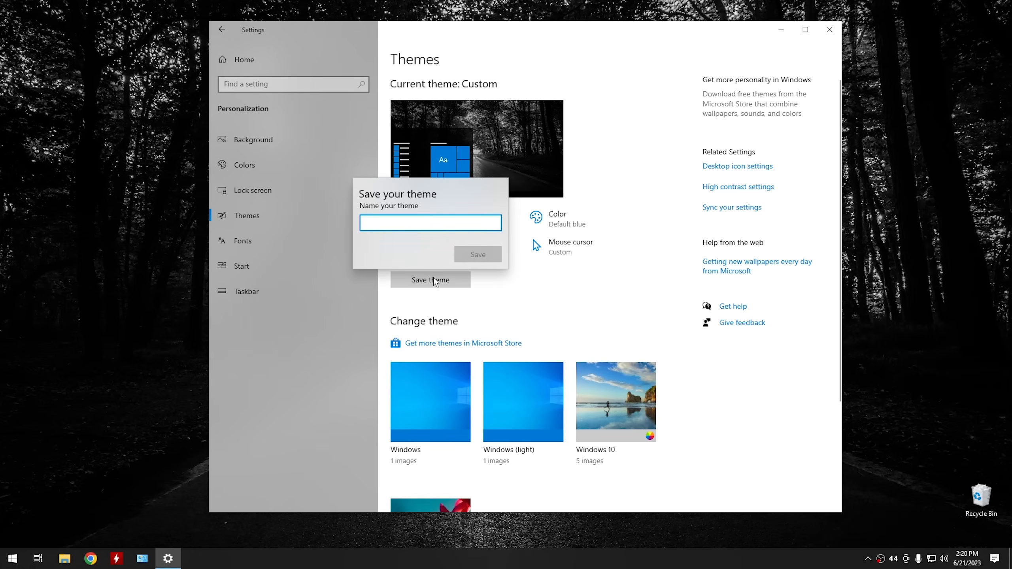
pyautogui.write('My ')
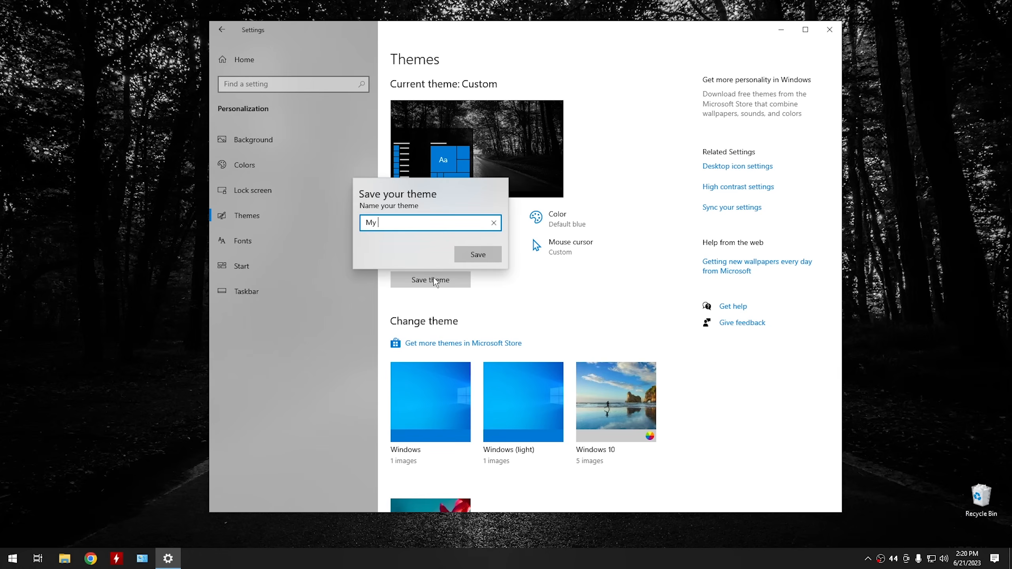
pyautogui.write('Theme')
pyautogui.click(486, 252)
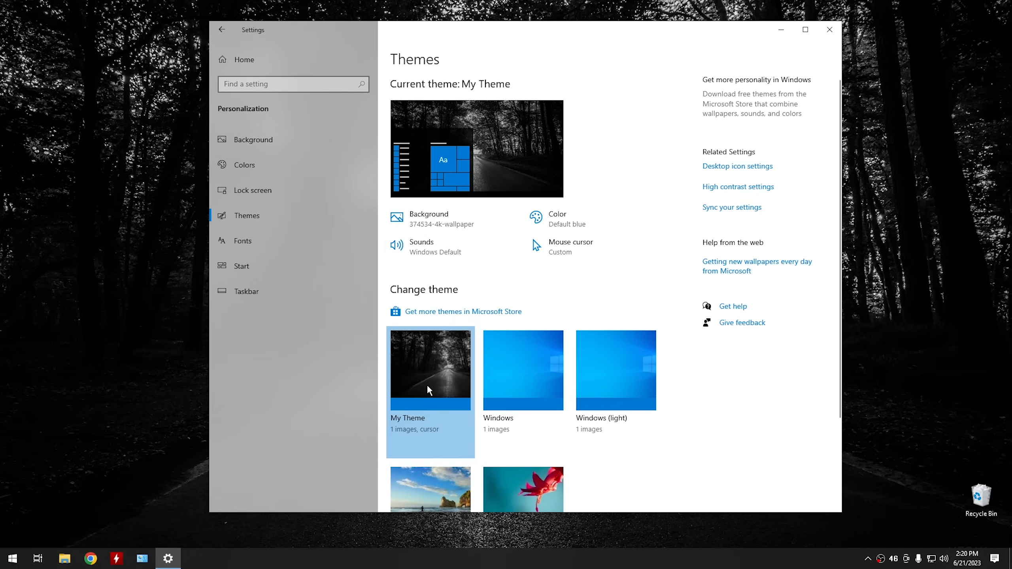
# Step: Try the Windows theme, check it on the uncovered desktop, and reapply My Theme
pyautogui.scroll(-3, 438, 381)
pyautogui.scroll(2, 502, 340)
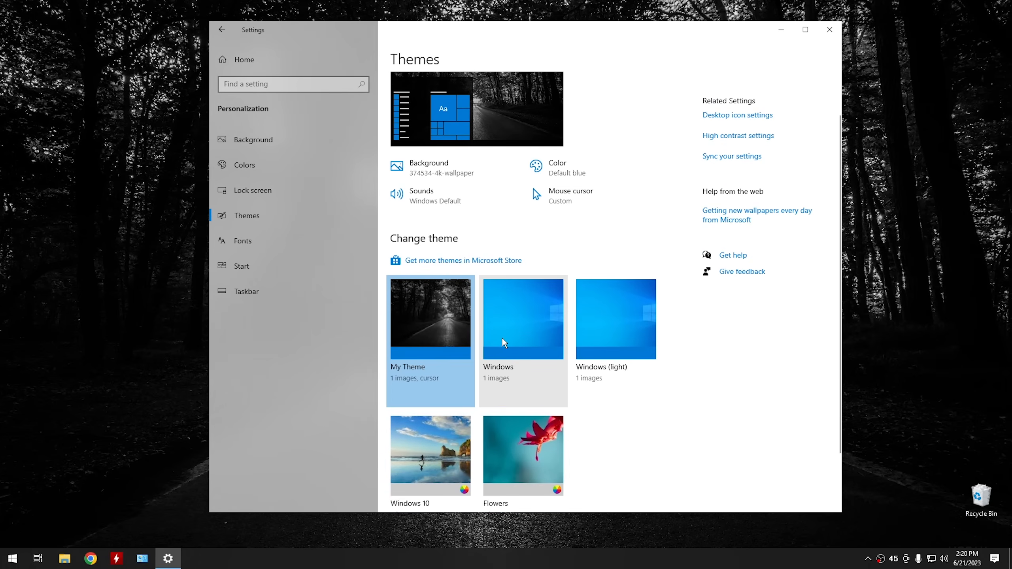
pyautogui.click(525, 334)
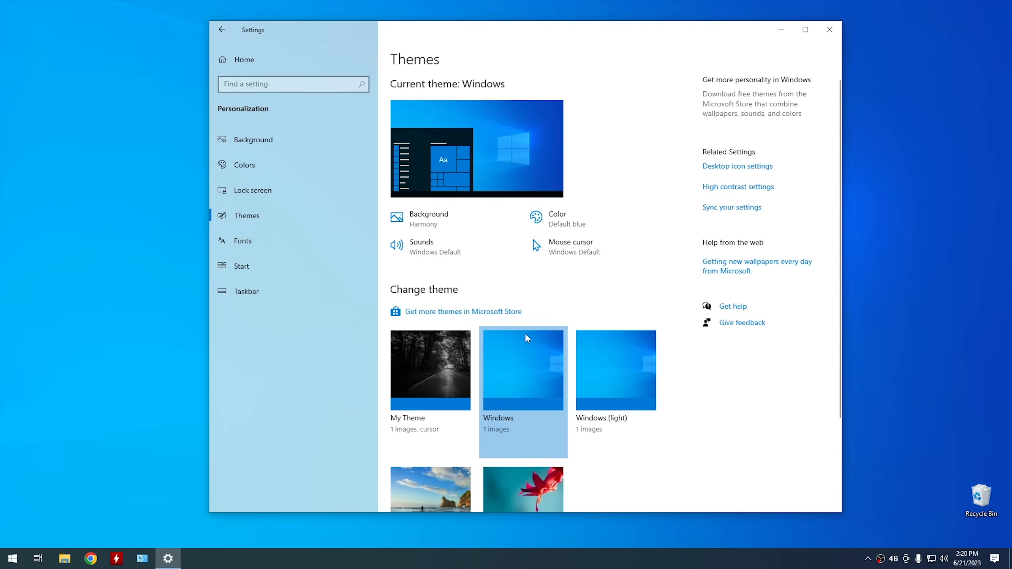
pyautogui.click(780, 29)
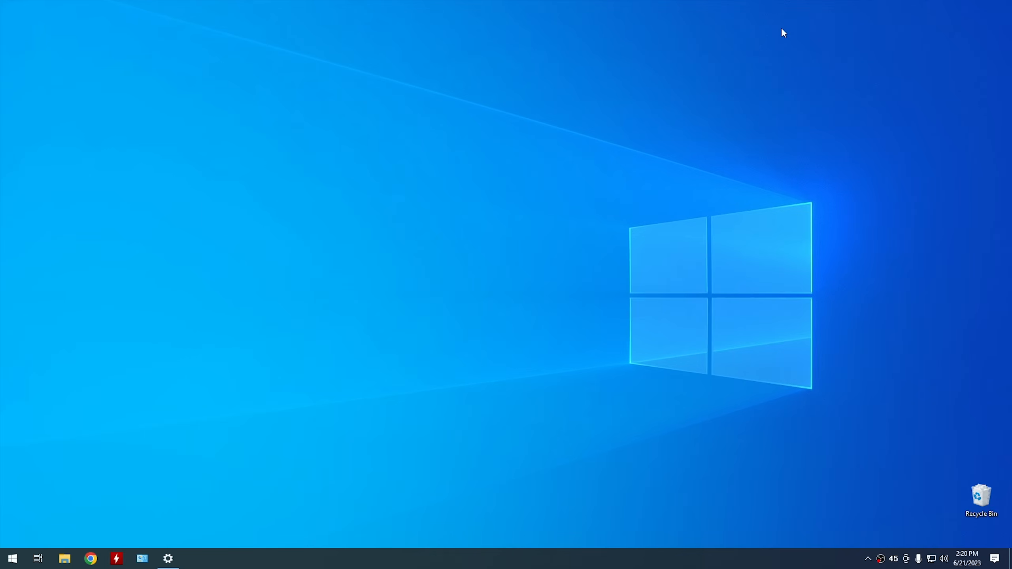
pyautogui.click(167, 559)
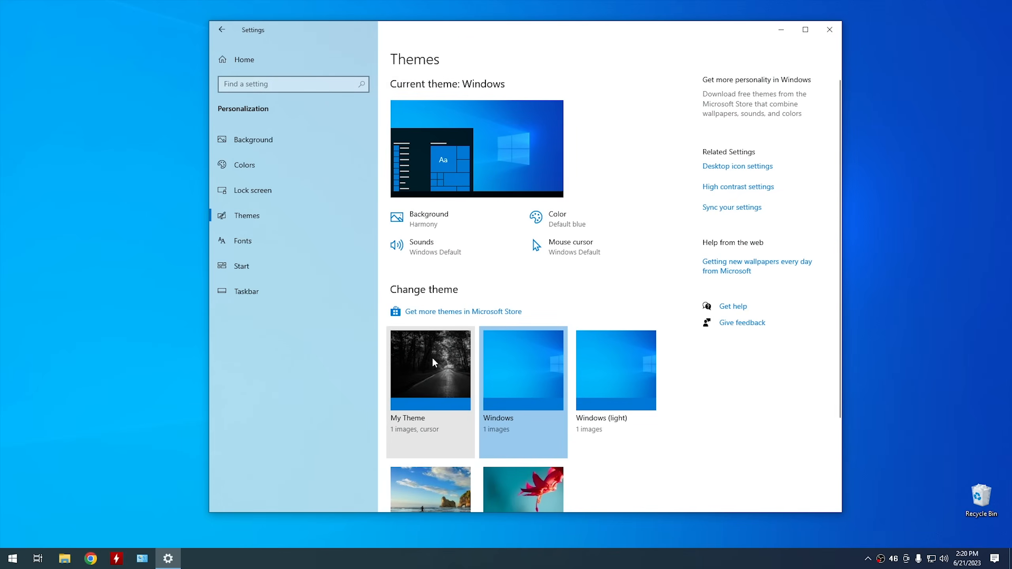
pyautogui.click(433, 360)
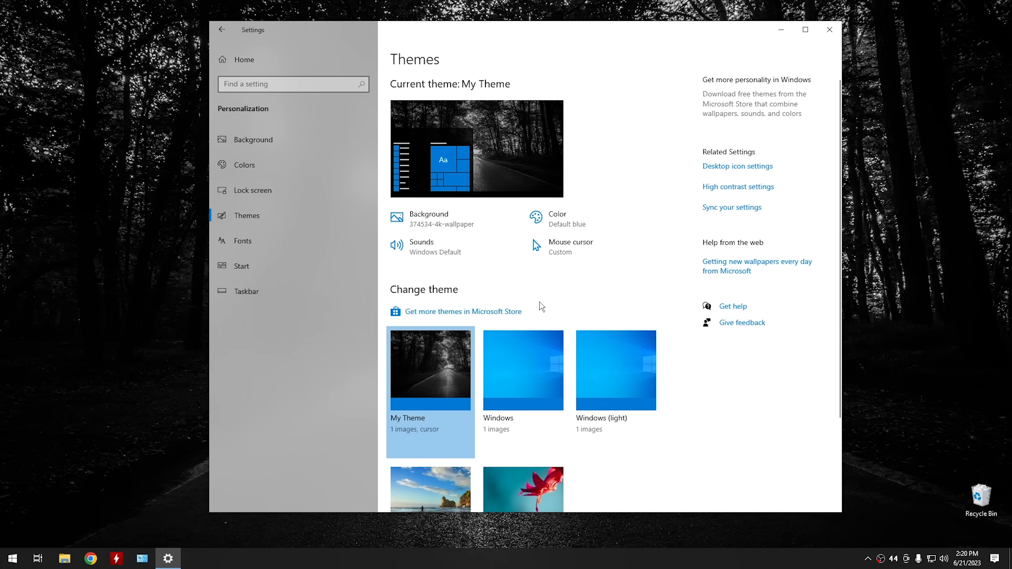
# Step: Glance at the Fonts settings, and in the Start settings try hiding the app list, checking the Start menu before showing it again
pyautogui.click(300, 239)
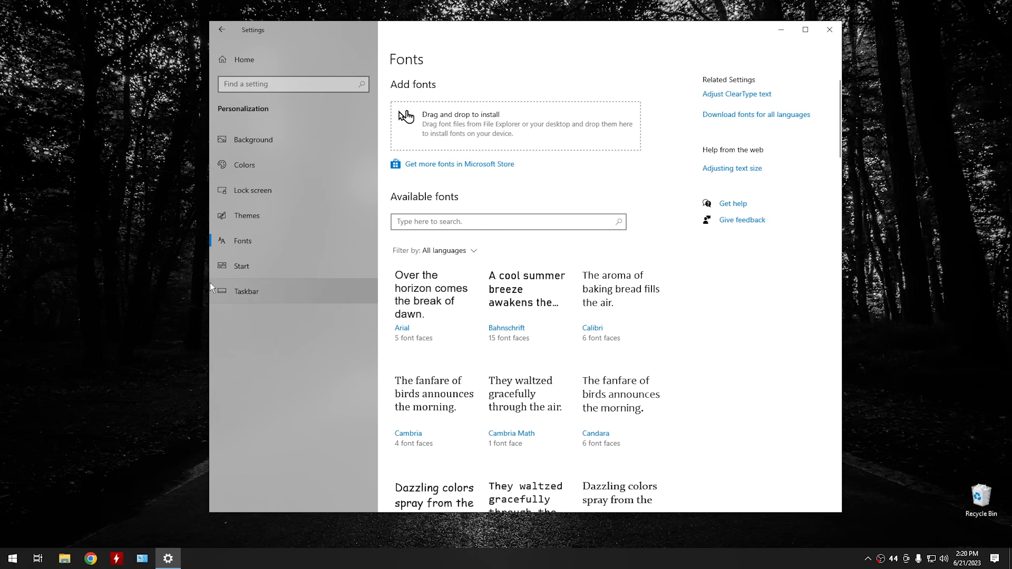
pyautogui.click(240, 266)
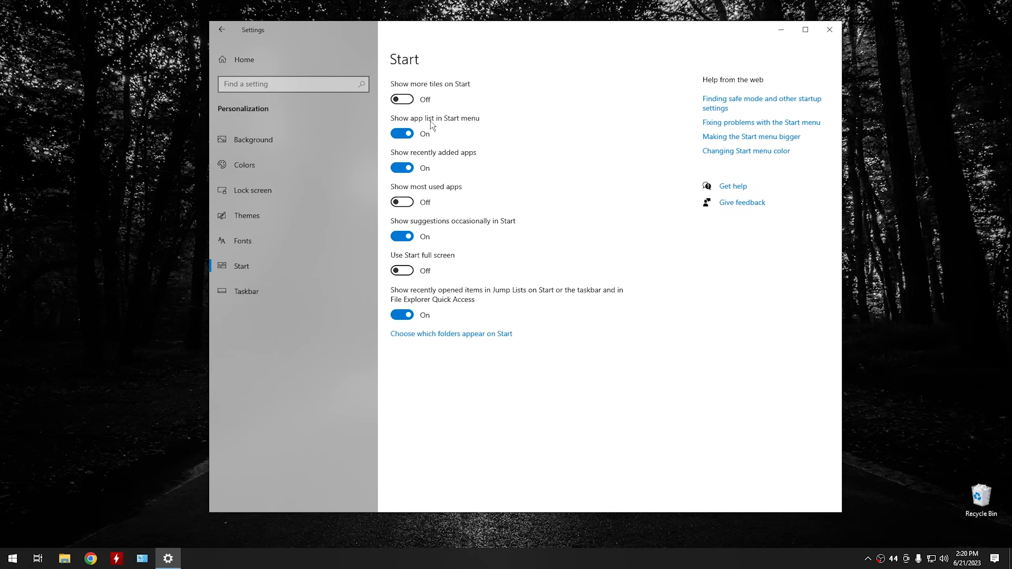
pyautogui.click(414, 134)
pyautogui.click(14, 560)
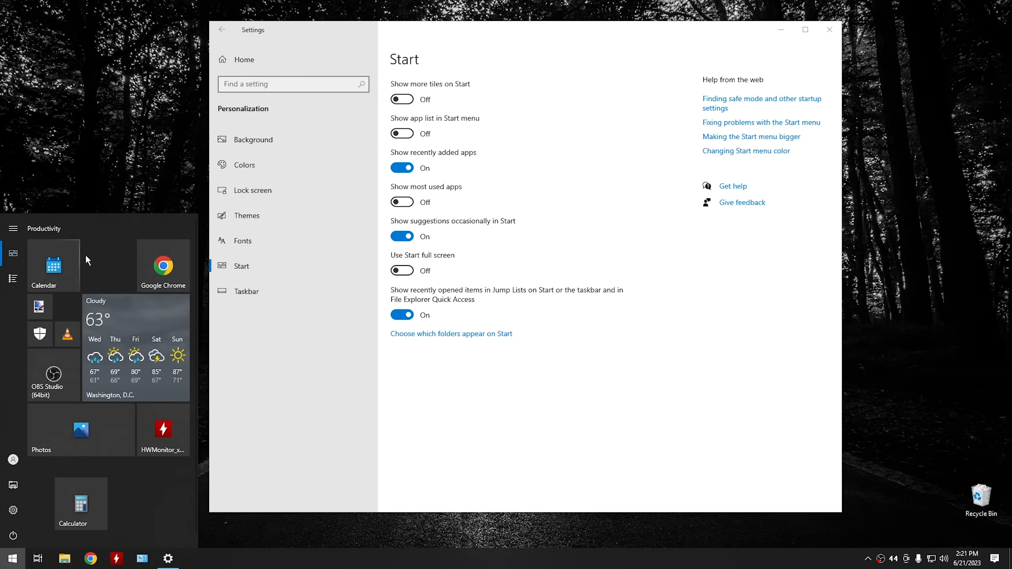
pyautogui.click(405, 138)
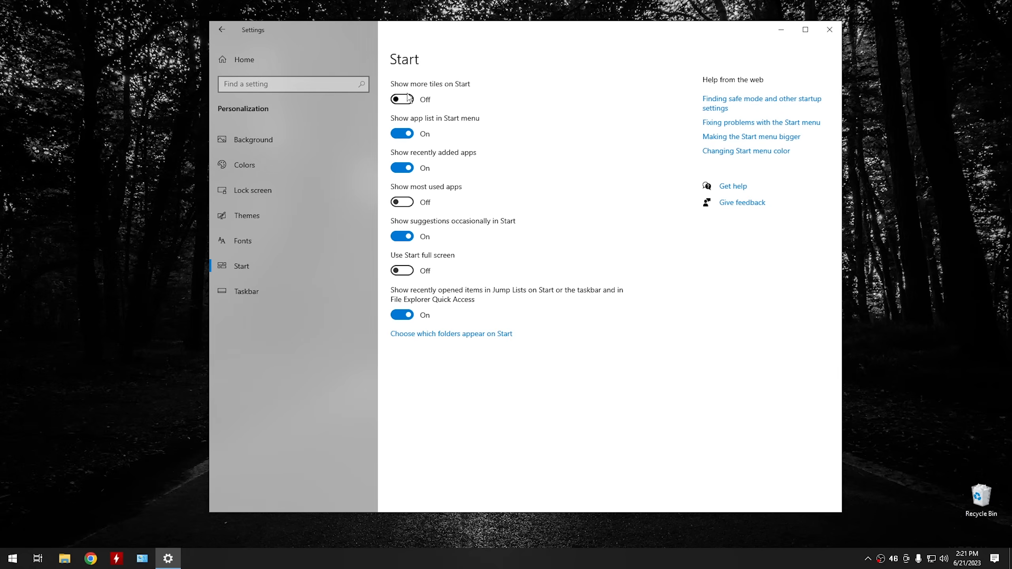
# Step: Try showing more tiles on Start, check the Start menu, and turn the option off again
pyautogui.click(406, 99)
pyautogui.click(13, 559)
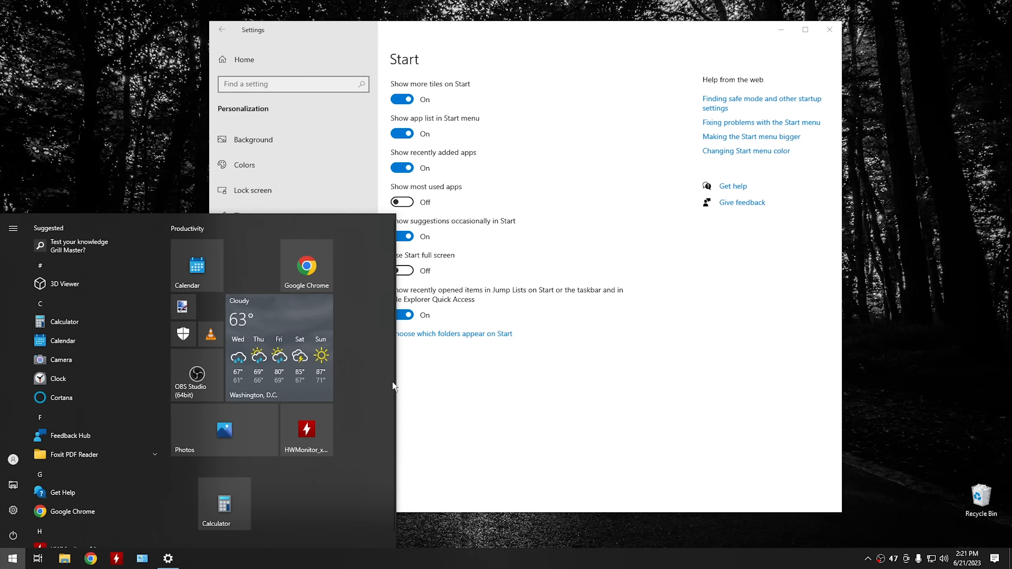
pyautogui.click(403, 100)
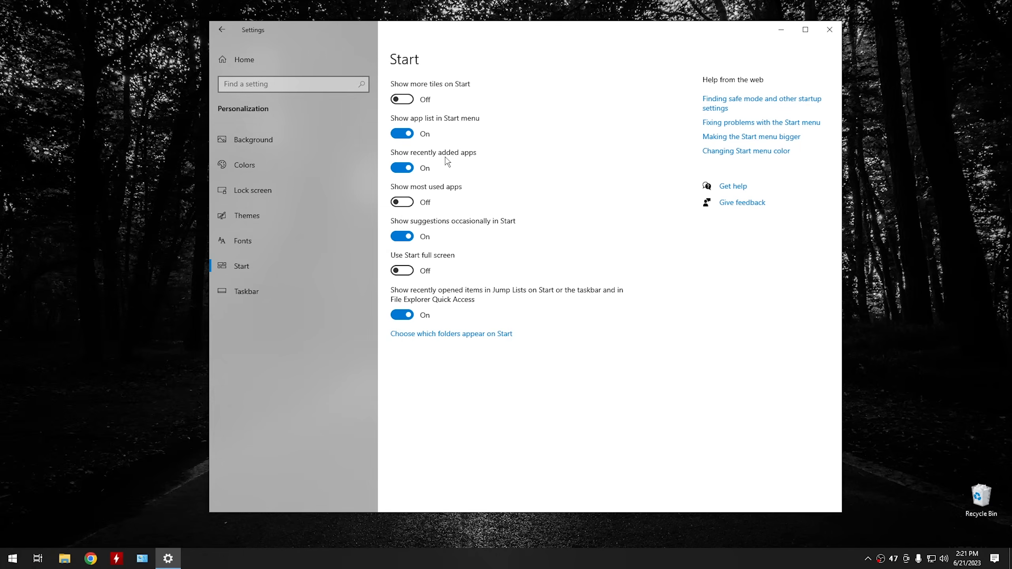
pyautogui.click(431, 139)
pyautogui.click(432, 138)
# Step: Try the full-screen Start option, check how Start opens, and turn the option off again
pyautogui.click(408, 271)
pyautogui.click(12, 563)
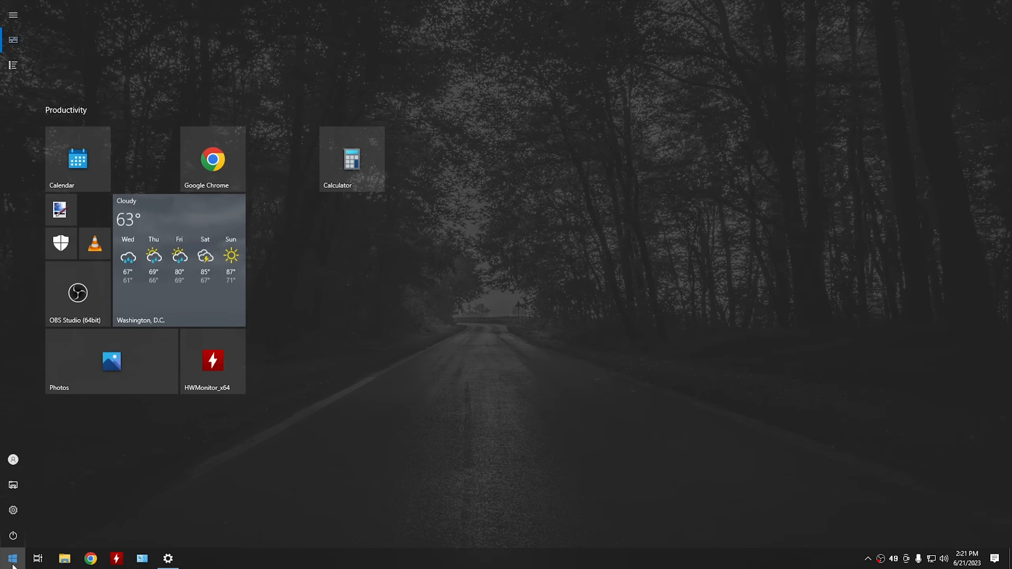
pyautogui.click(13, 563)
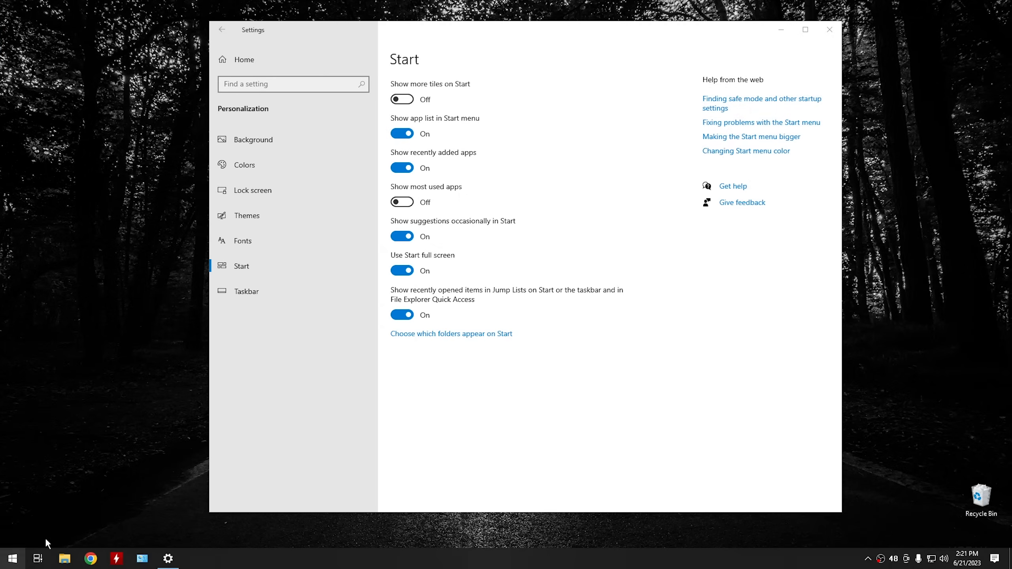
pyautogui.click(406, 272)
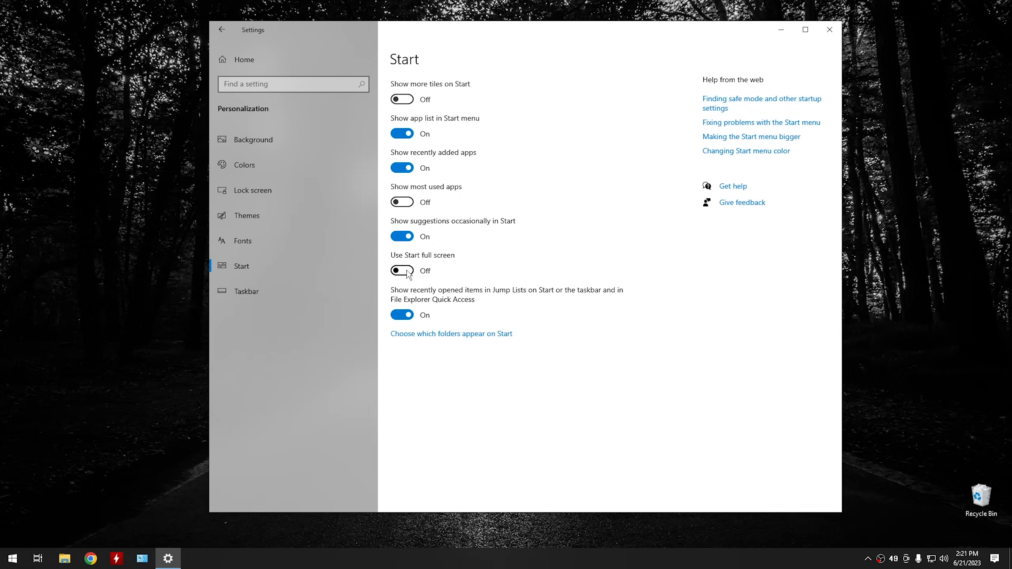
# Step: Look over the Taskbar personalization settings and close the Settings window
pyautogui.click(243, 296)
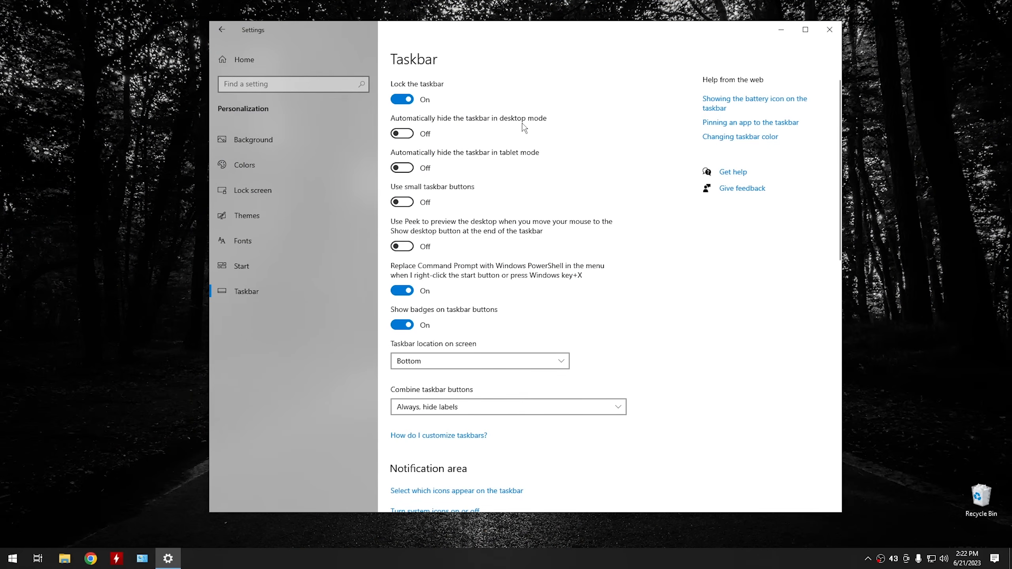
pyautogui.click(828, 31)
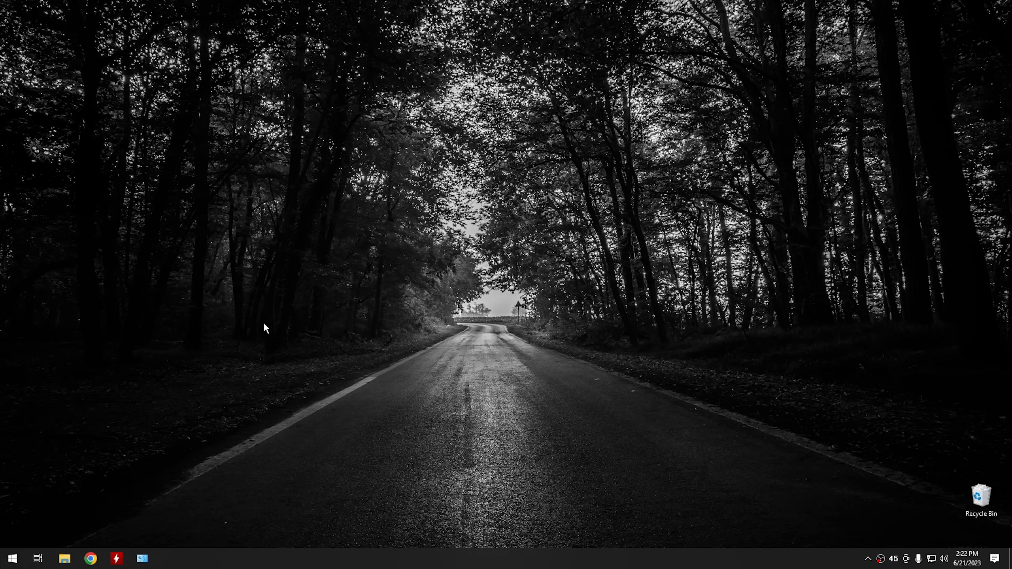
# Step: Reopen Settings and go to the Print Screen shortcut option in the Ease of Access keyboard settings
pyautogui.click(13, 558)
pyautogui.click(15, 511)
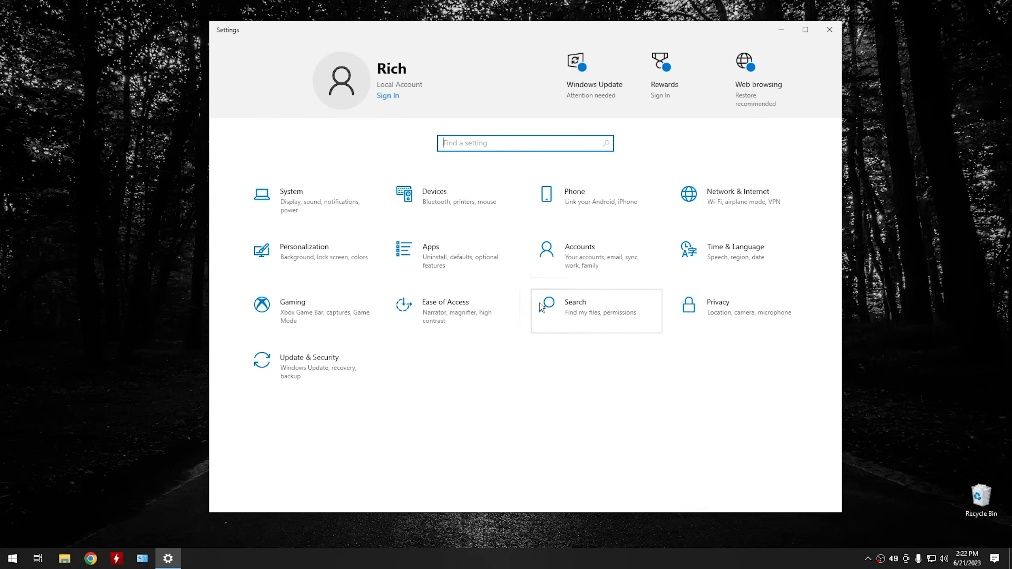
pyautogui.click(445, 311)
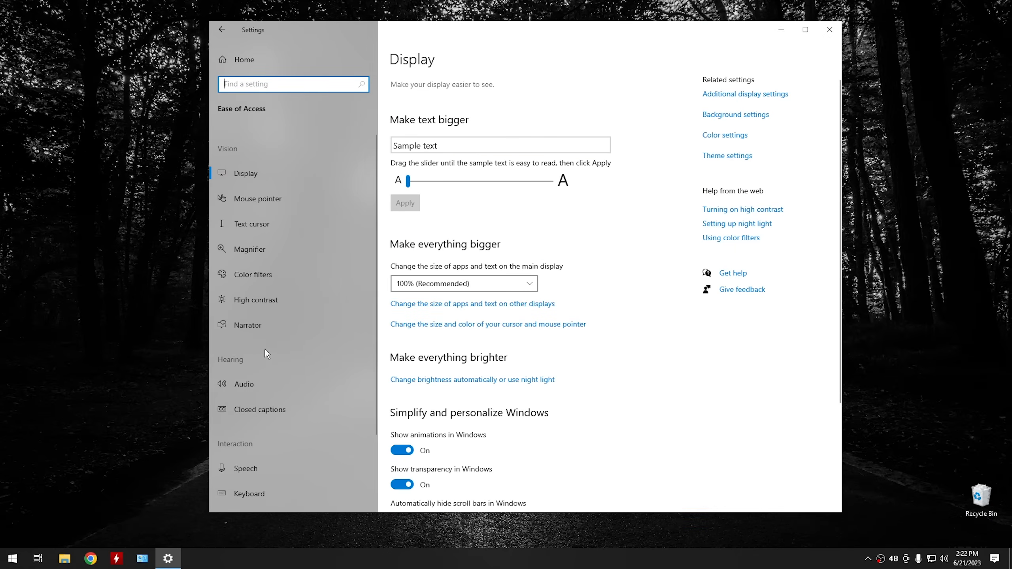
pyautogui.scroll(-2, 268, 349)
pyautogui.click(257, 405)
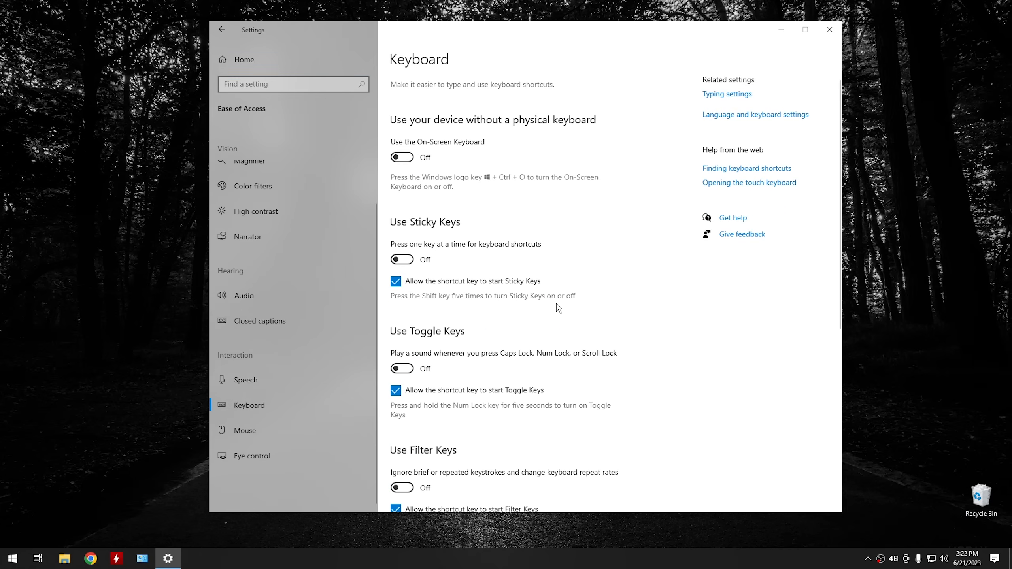
pyautogui.scroll(-6, 556, 303)
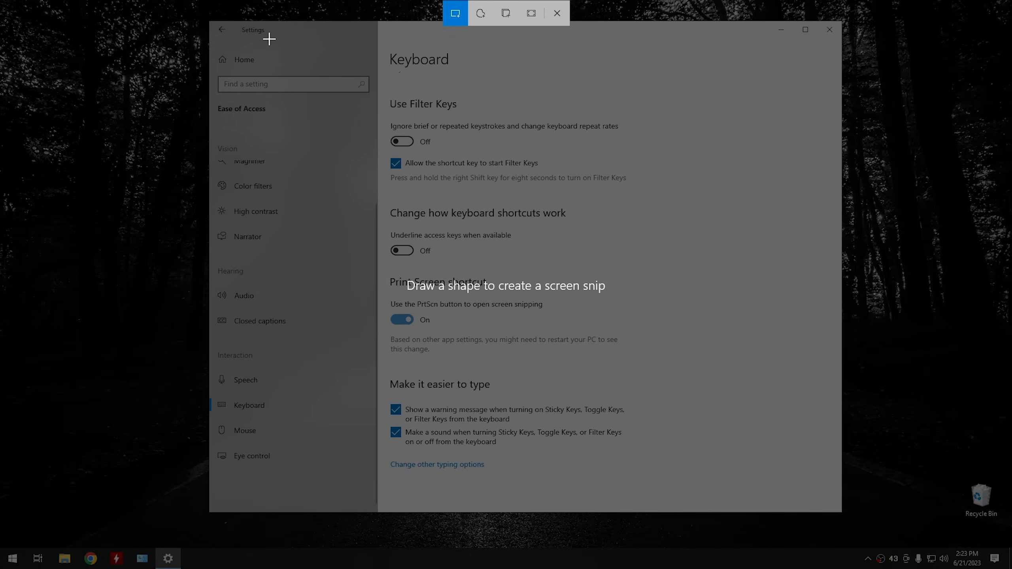
# Step: Snip the keyboard settings page as a rectangular capture and paste it into a blank Paint canvas
pyautogui.moveTo(383, 42); pyautogui.dragTo(668, 484)
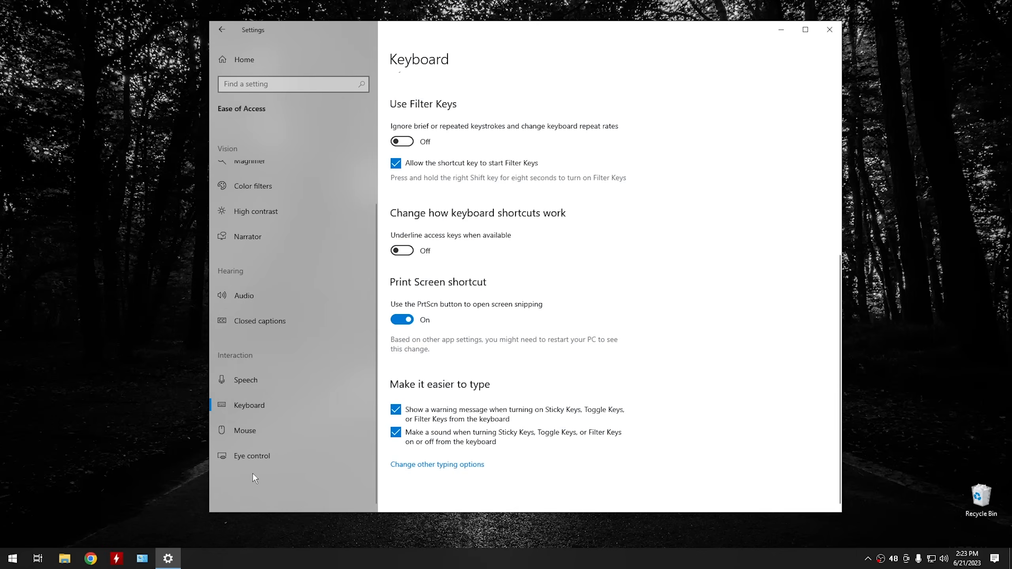
pyautogui.click(11, 561)
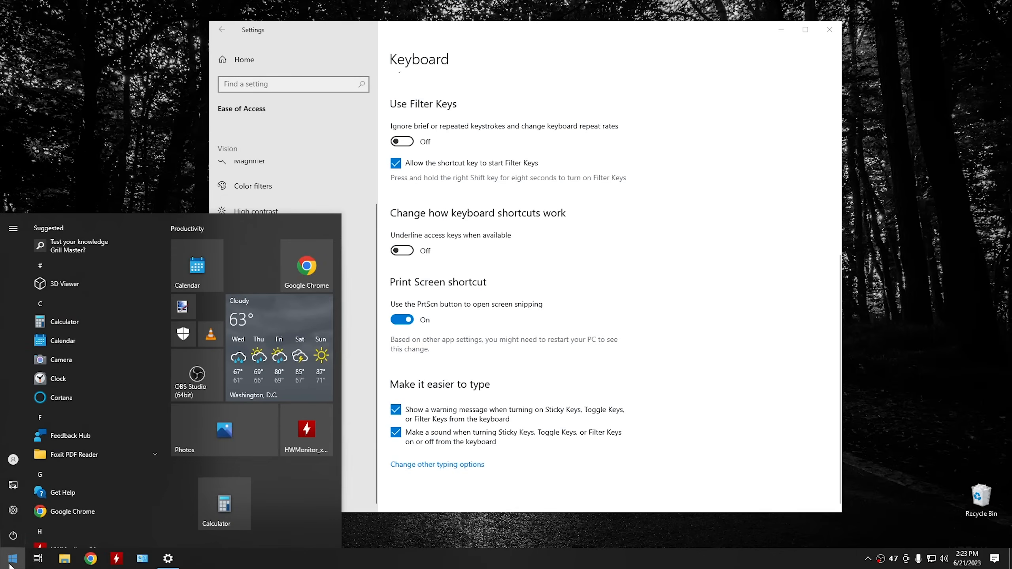
pyautogui.write('paint')
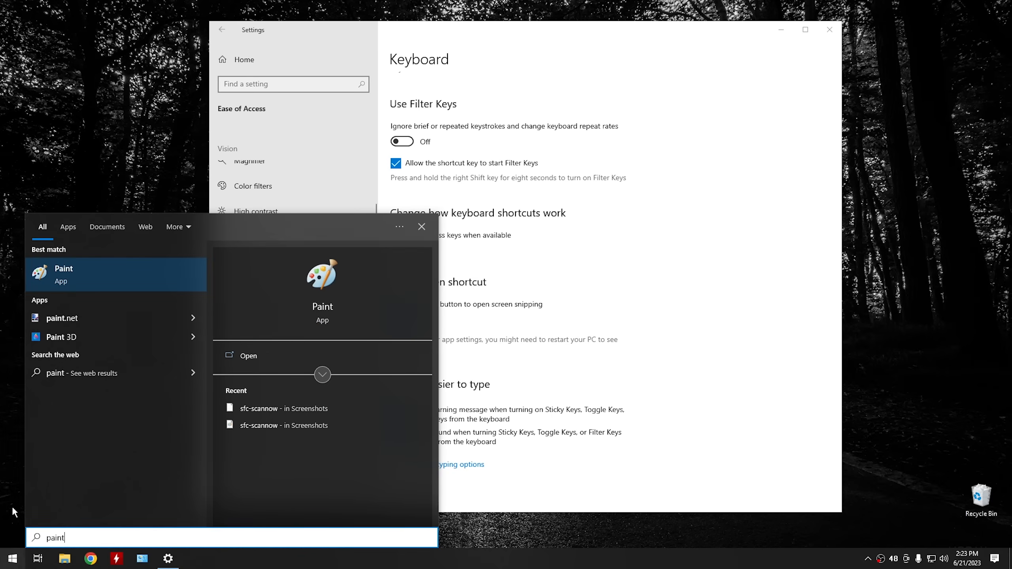
pyautogui.click(99, 283)
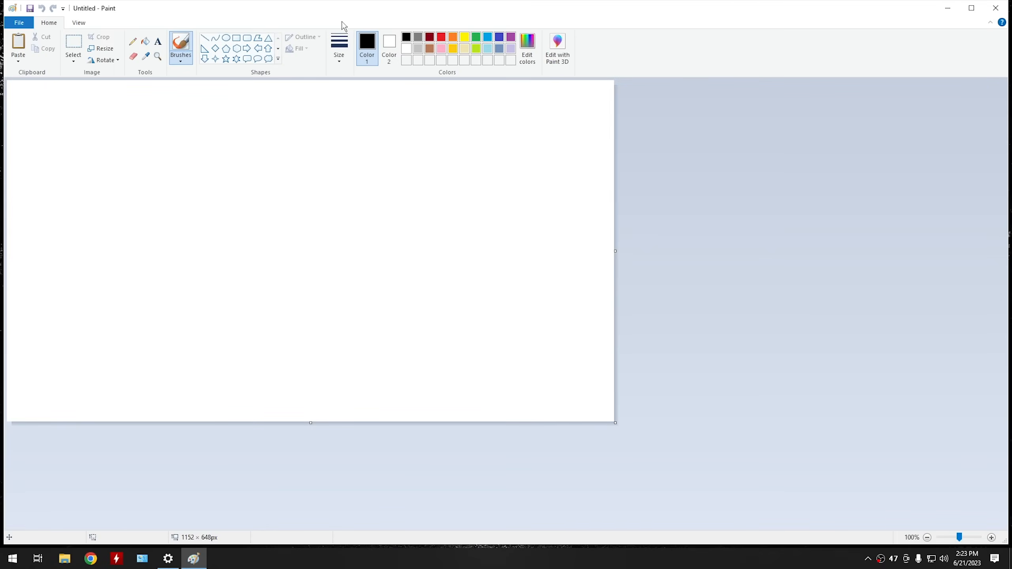
pyautogui.click(27, 45)
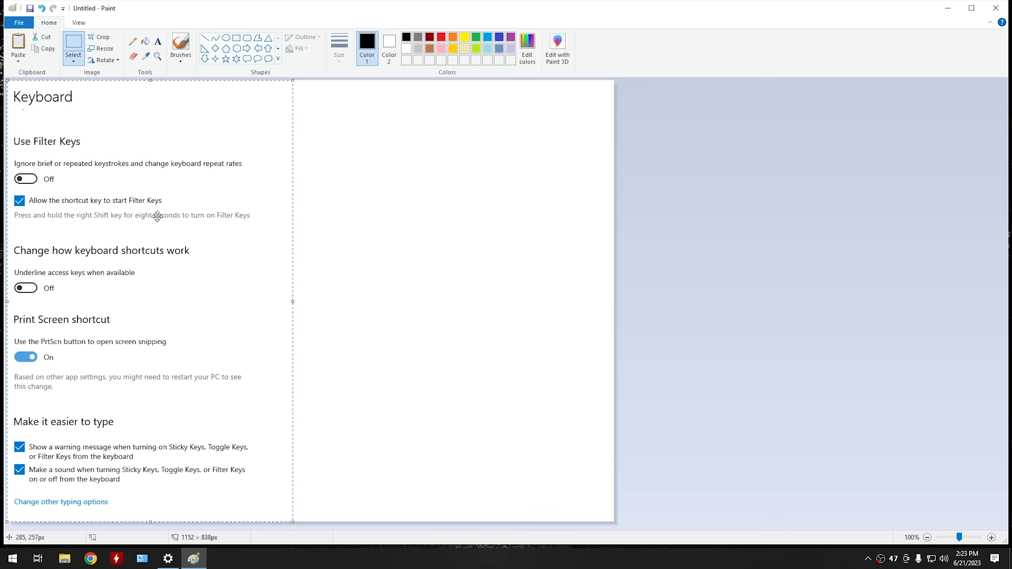
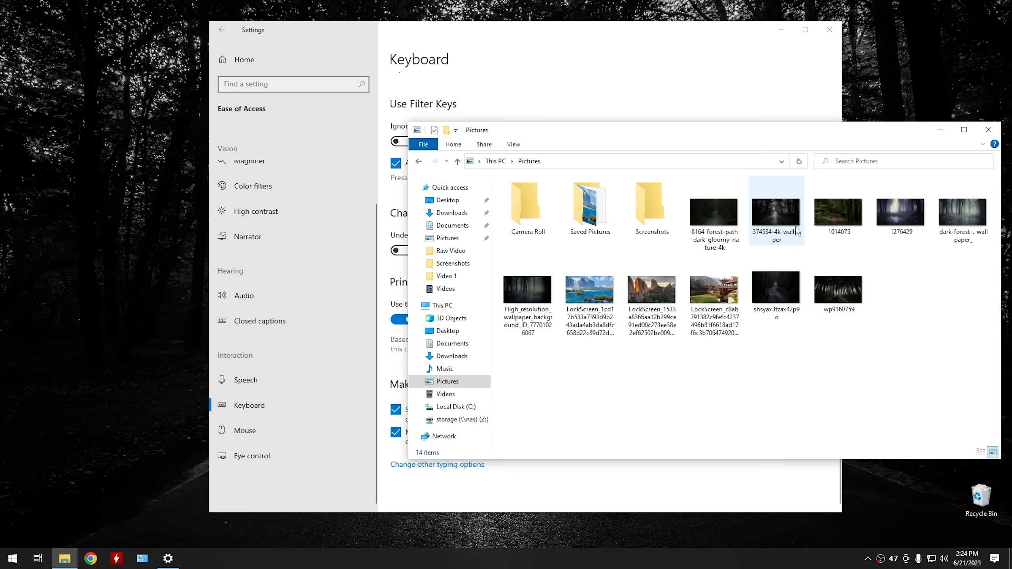
# Step: View Screenshot (2) in the Screenshots folder under Pictures, and close the image, File Explorer and Settings windows
pyautogui.doubleClick(647, 210)
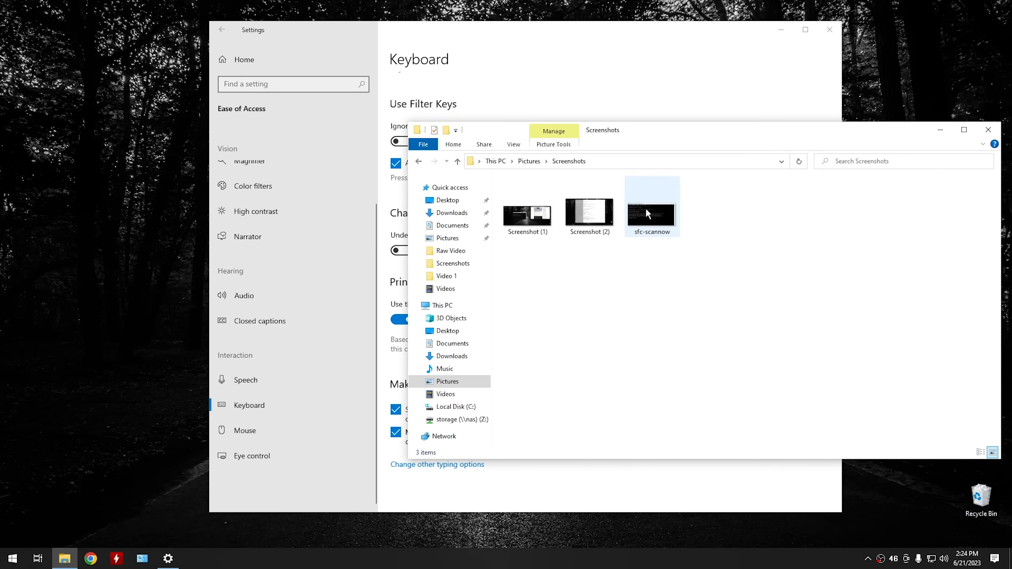
pyautogui.doubleClick(585, 218)
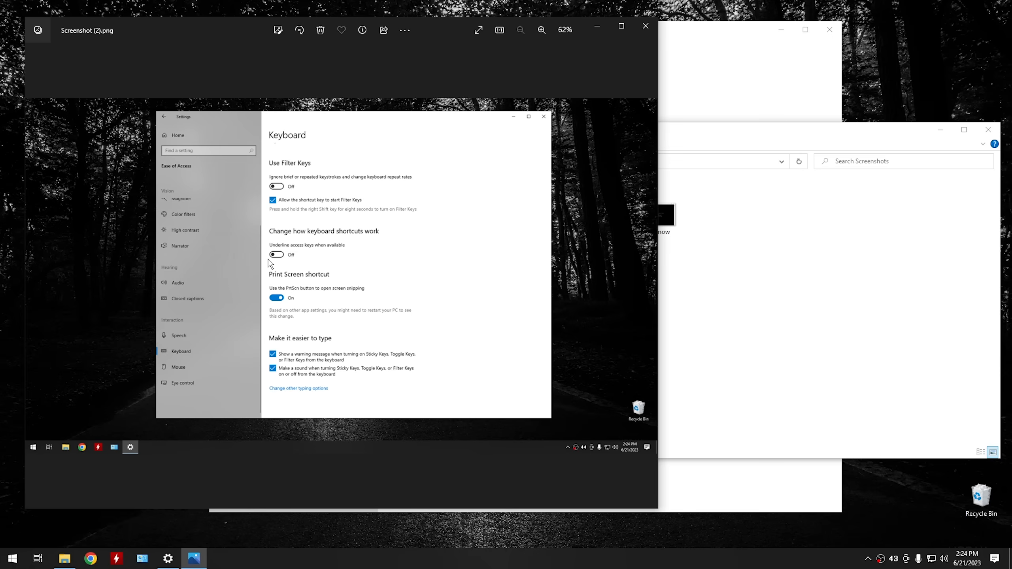
pyautogui.click(646, 26)
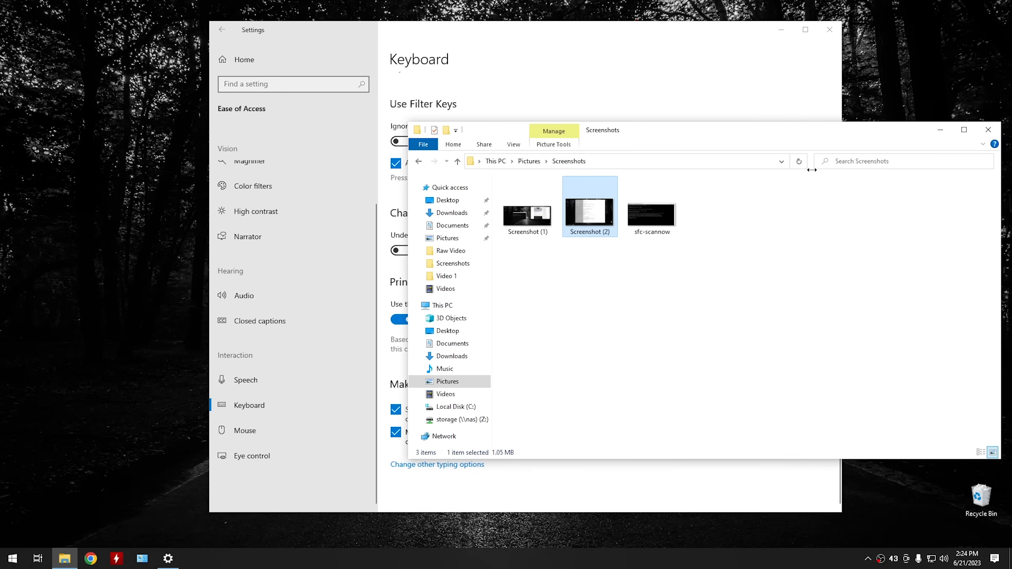
pyautogui.click(988, 129)
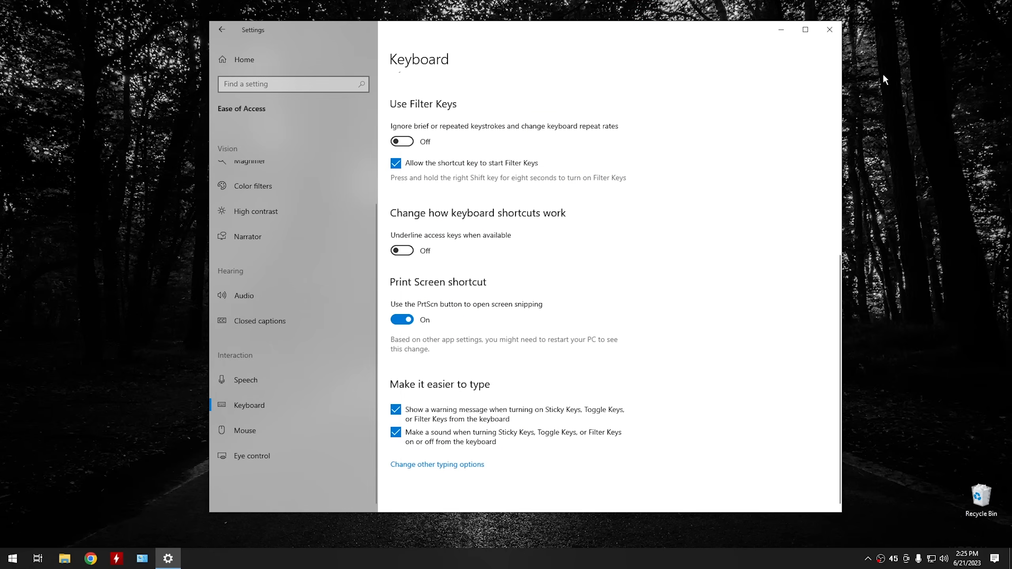
pyautogui.click(836, 32)
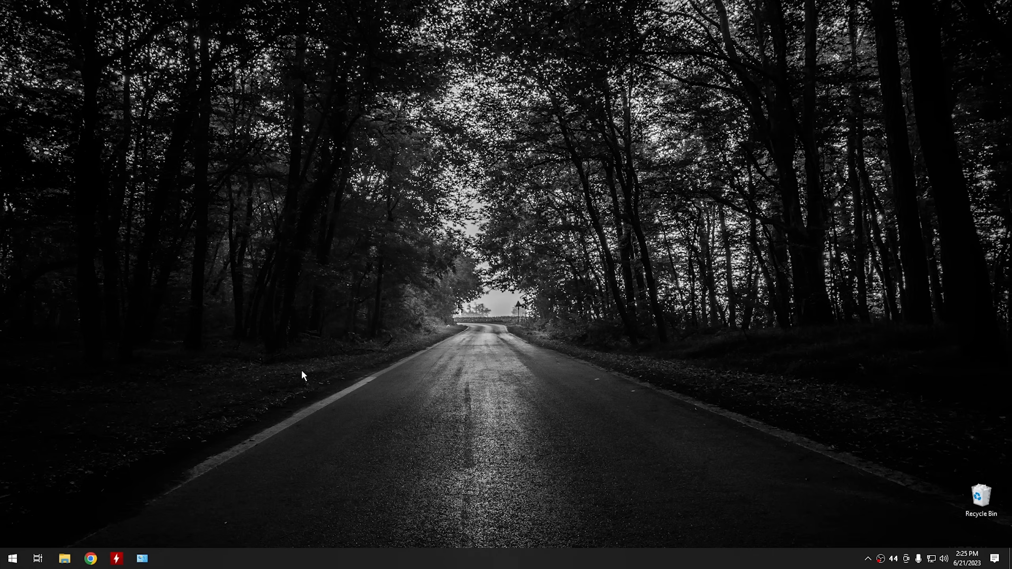
# Step: Place a Google Chrome shortcut from Start on the desktop and assign it the shortcut key Ctrl + Alt + C, closing the Chrome window after testing
pyautogui.click(12, 558)
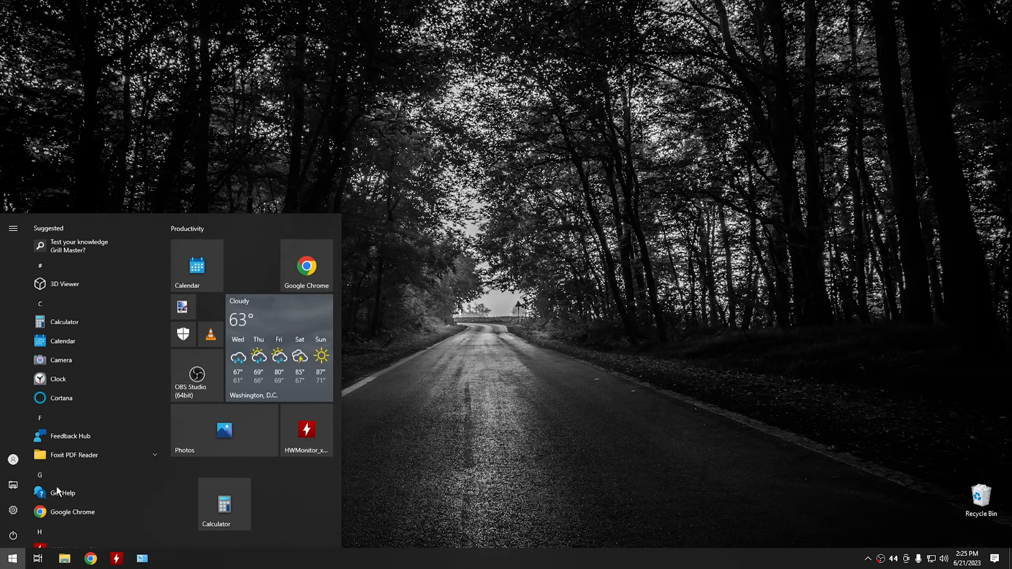
pyautogui.moveTo(311, 266); pyautogui.dragTo(464, 255)
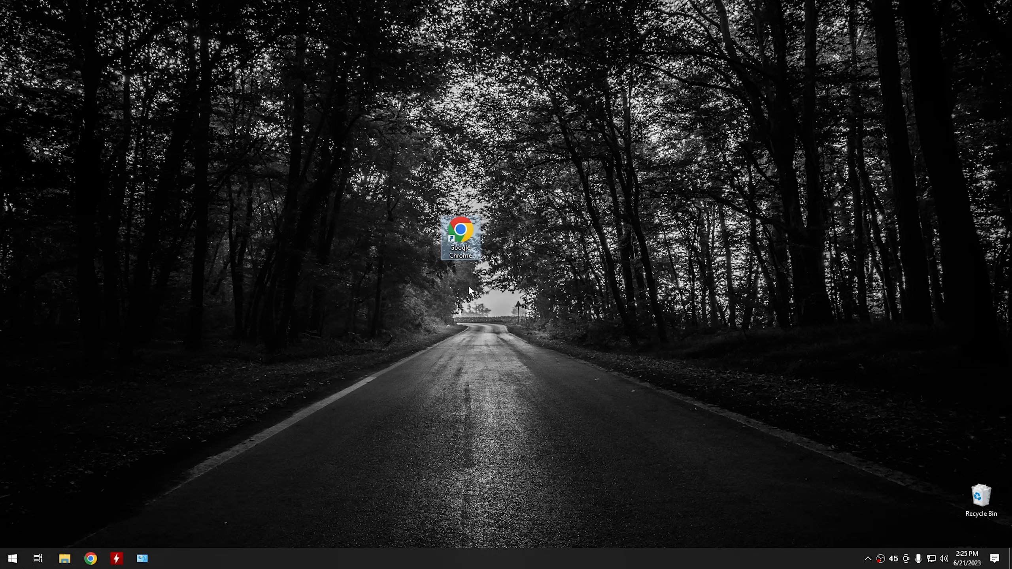
pyautogui.rightClick(461, 235)
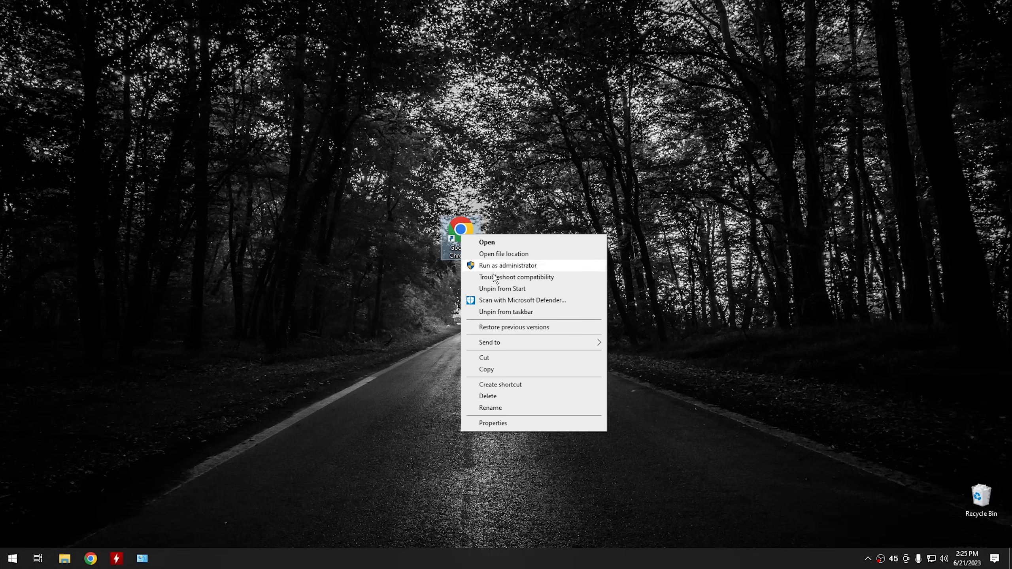
pyautogui.click(496, 422)
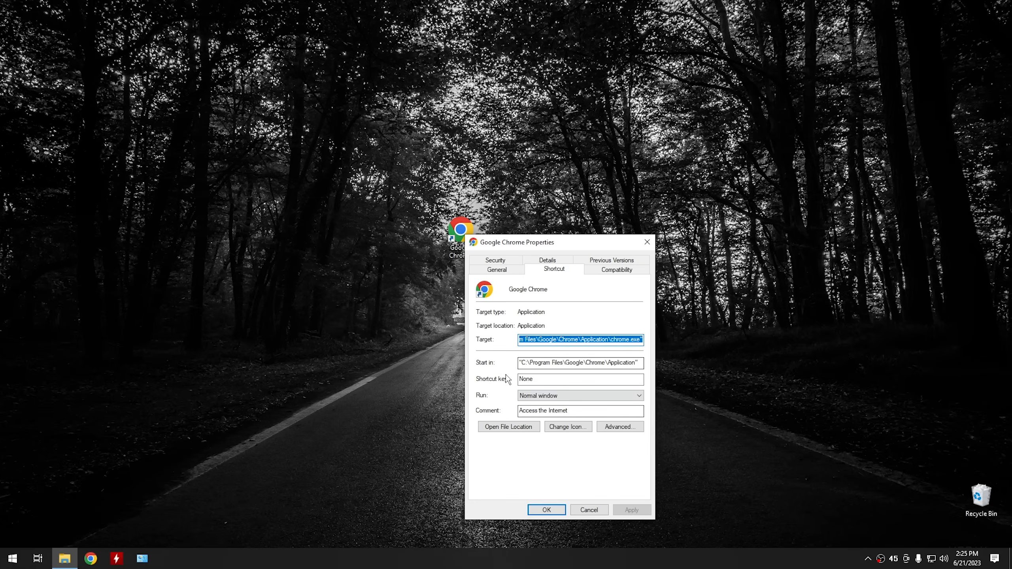
pyautogui.click(539, 378)
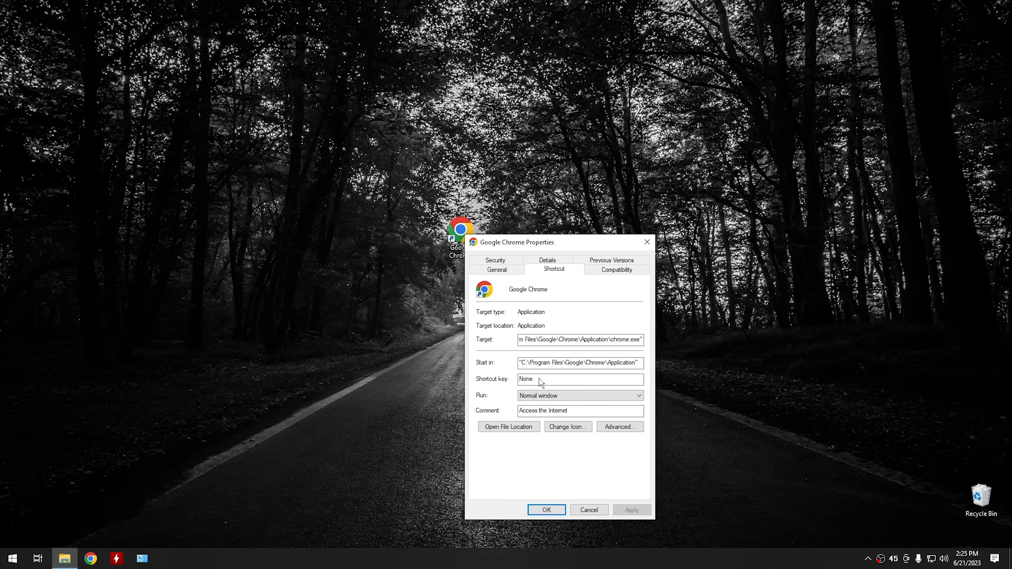
pyautogui.hotkey('ctrl', 'alt', 'c')
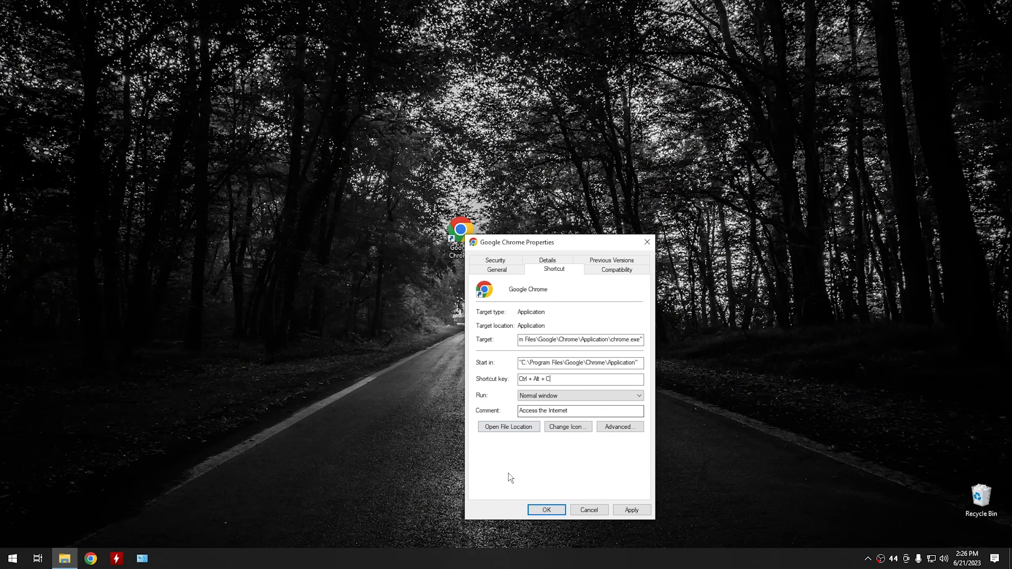
pyautogui.click(542, 510)
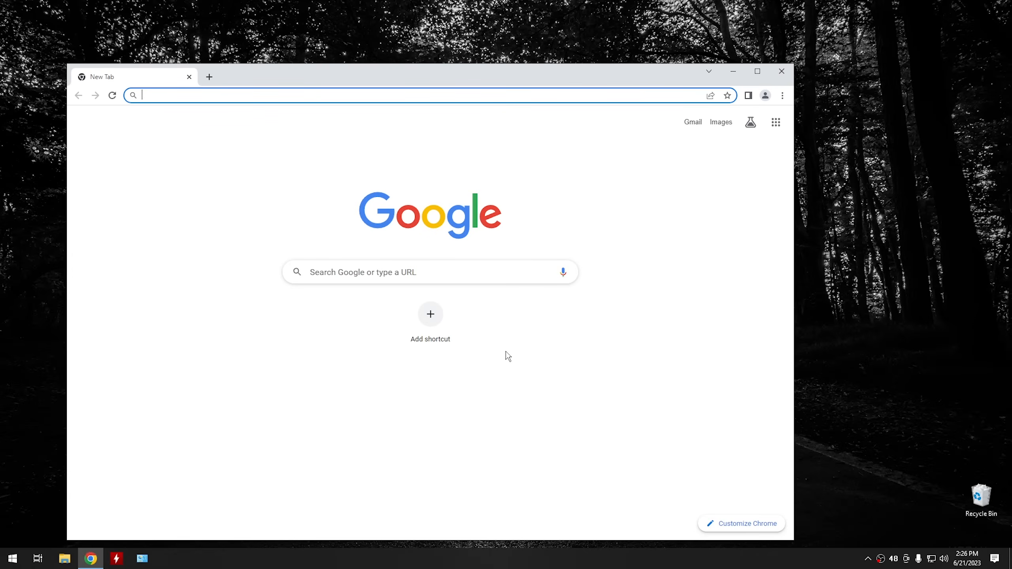
pyautogui.click(787, 73)
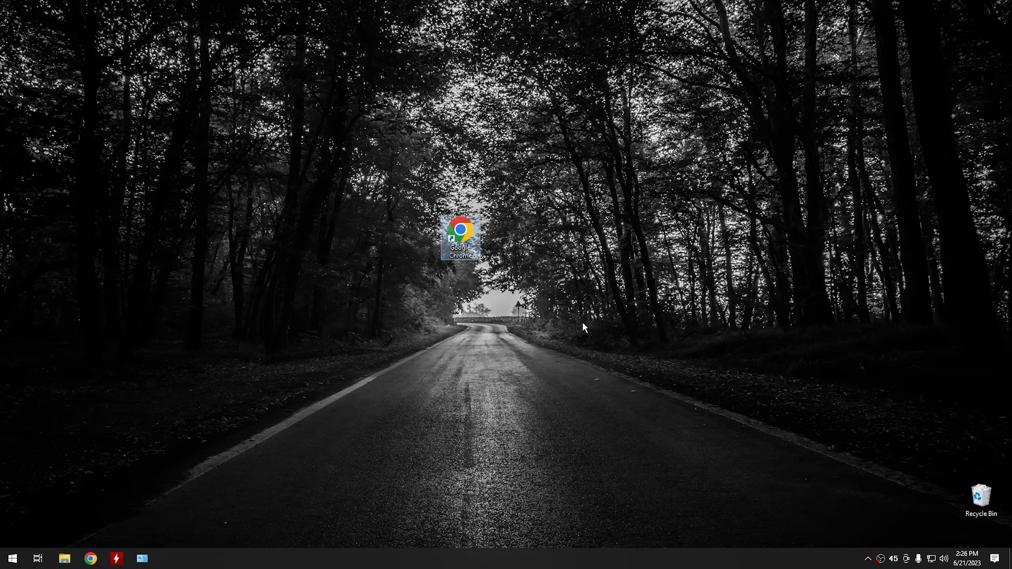
# Step: Open Notepad and write a first name and "cybercpu" on separate lines with a blank line between them
pyautogui.click(8, 563)
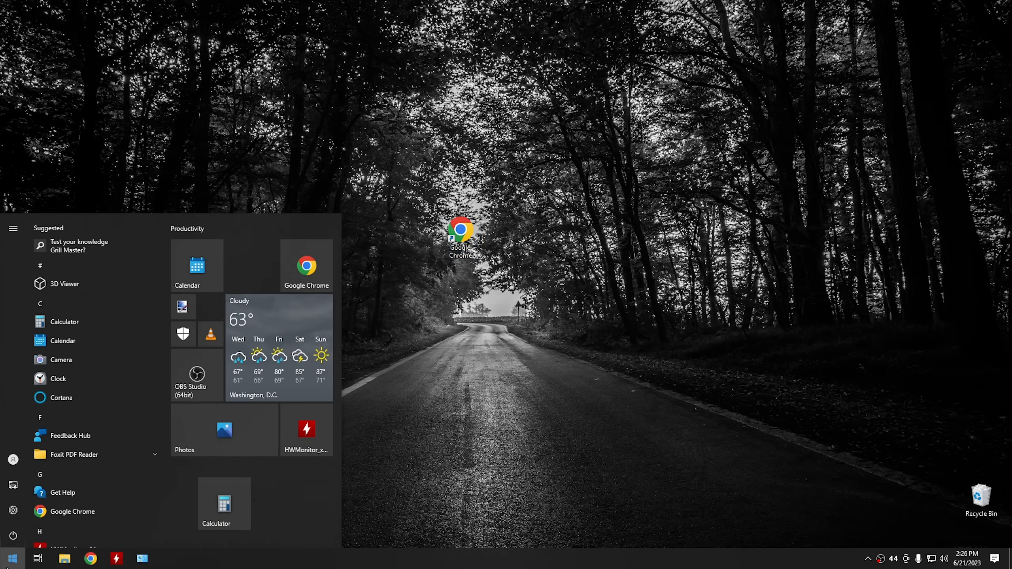
pyautogui.write('notepad')
pyautogui.press('Return')
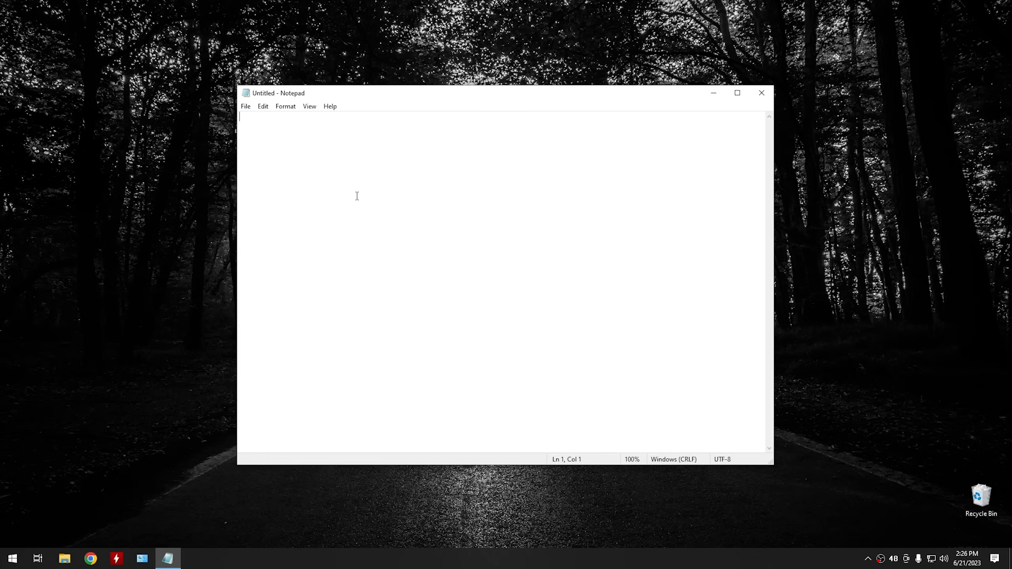
pyautogui.write('rich')
pyautogui.press('Return')
pyautogui.write('cybercpu')
pyautogui.press('Return')
# Step: Copy the first name from line 1 and paste it below "cybercpu" on line 5
pyautogui.doubleClick(251, 118)
pyautogui.rightClick(243, 120)
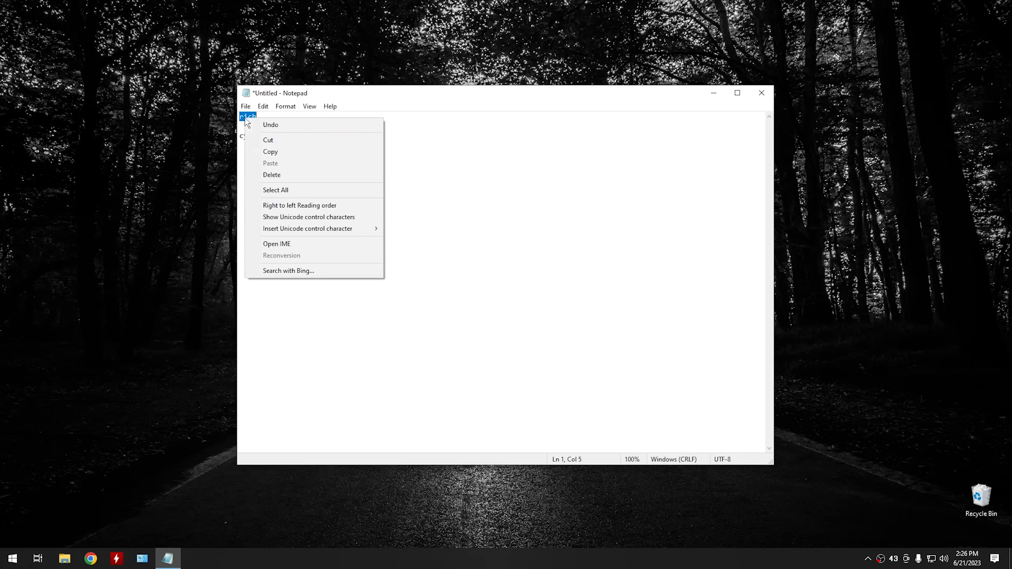
pyautogui.click(276, 152)
pyautogui.click(273, 168)
pyautogui.rightClick(274, 168)
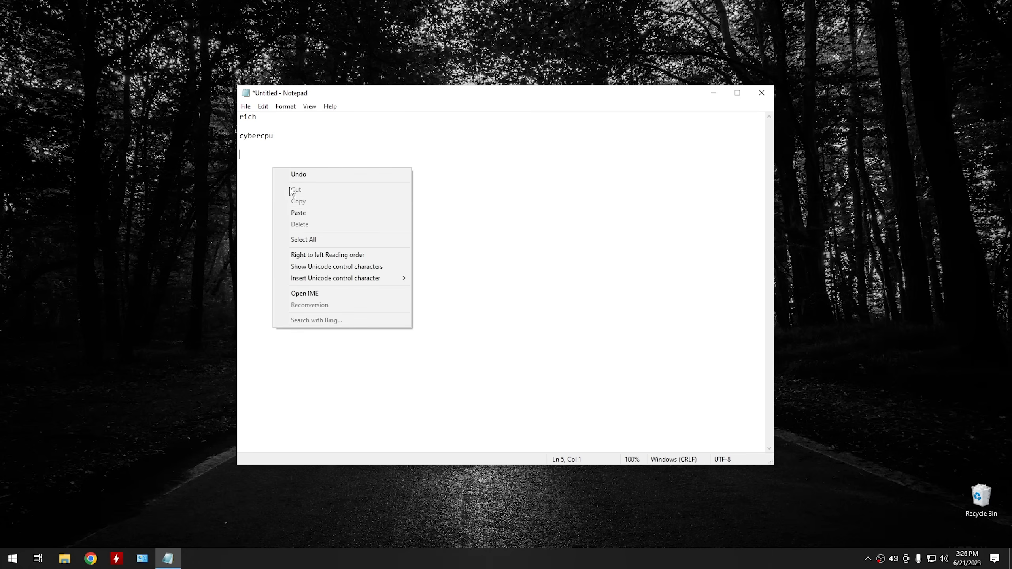
pyautogui.click(306, 211)
# Step: Copy the word "cybercpu" and paste it on line 7, below the pasted name
pyautogui.doubleClick(258, 138)
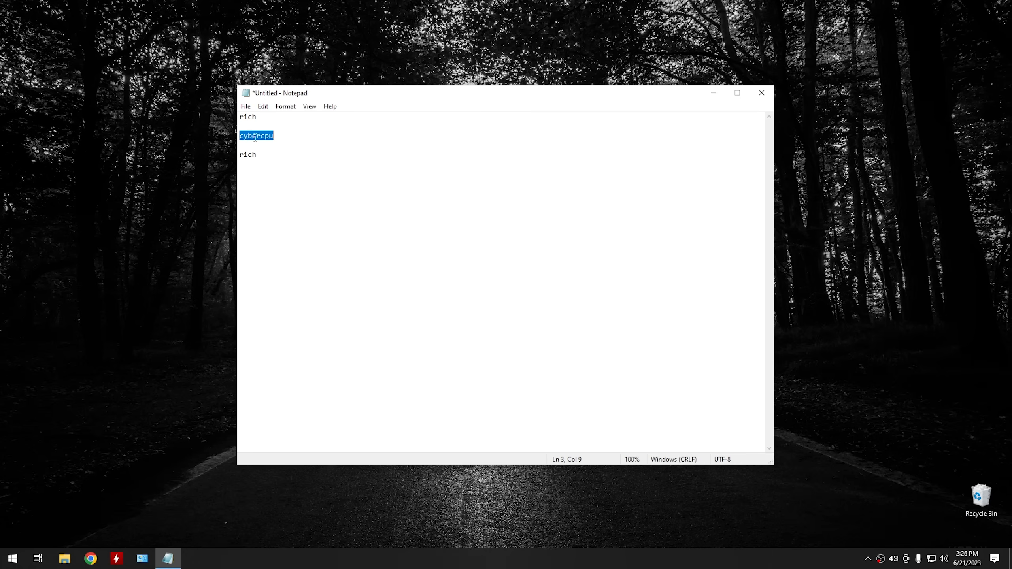
pyautogui.rightClick(257, 137)
pyautogui.click(290, 171)
pyautogui.click(267, 175)
pyautogui.rightClick(270, 171)
pyautogui.click(300, 218)
# Step: Try copying the pasted name on line 5 again
pyautogui.doubleClick(248, 155)
pyautogui.click(252, 175)
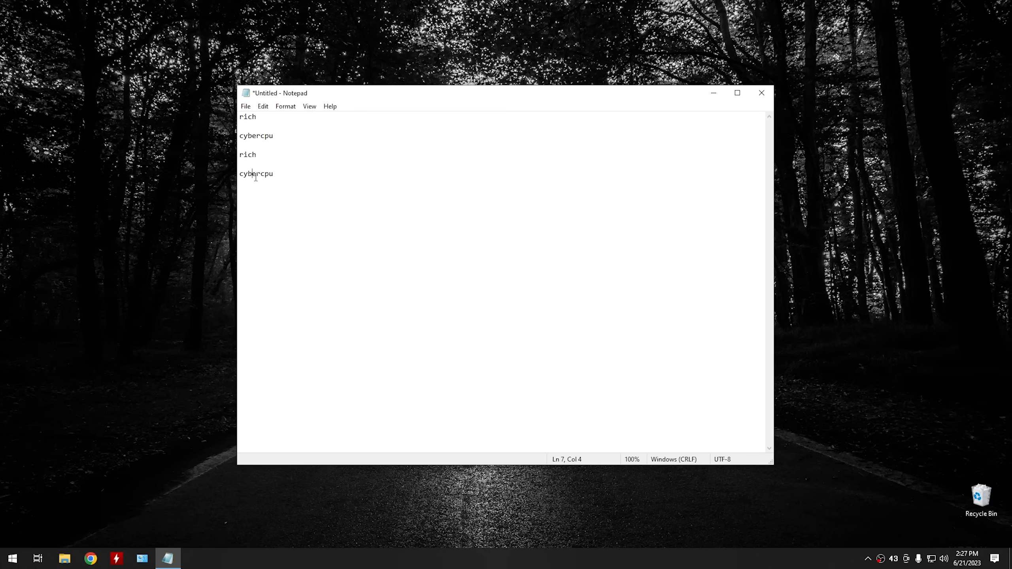
pyautogui.doubleClick(255, 154)
pyautogui.rightClick(249, 155)
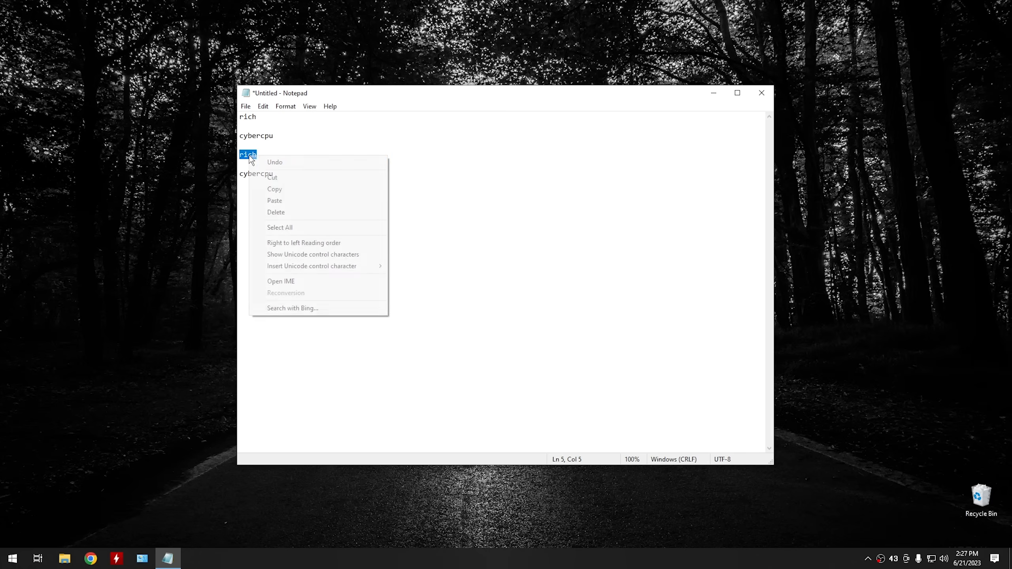
pyautogui.click(275, 189)
# Step: Place the text cursor on the empty line 4 and turn on Windows clipboard history
pyautogui.click(300, 148)
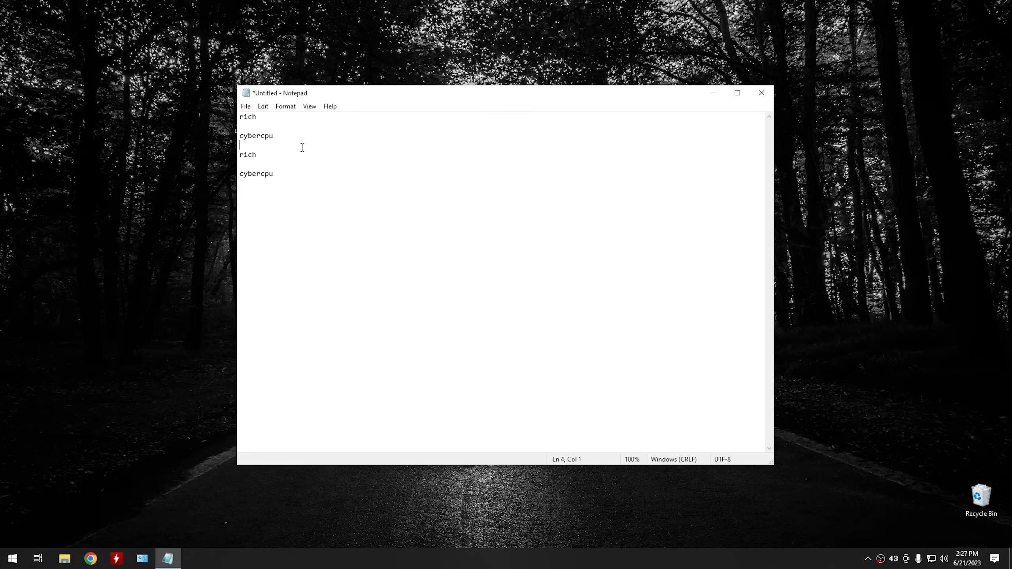
pyautogui.press('super+v')
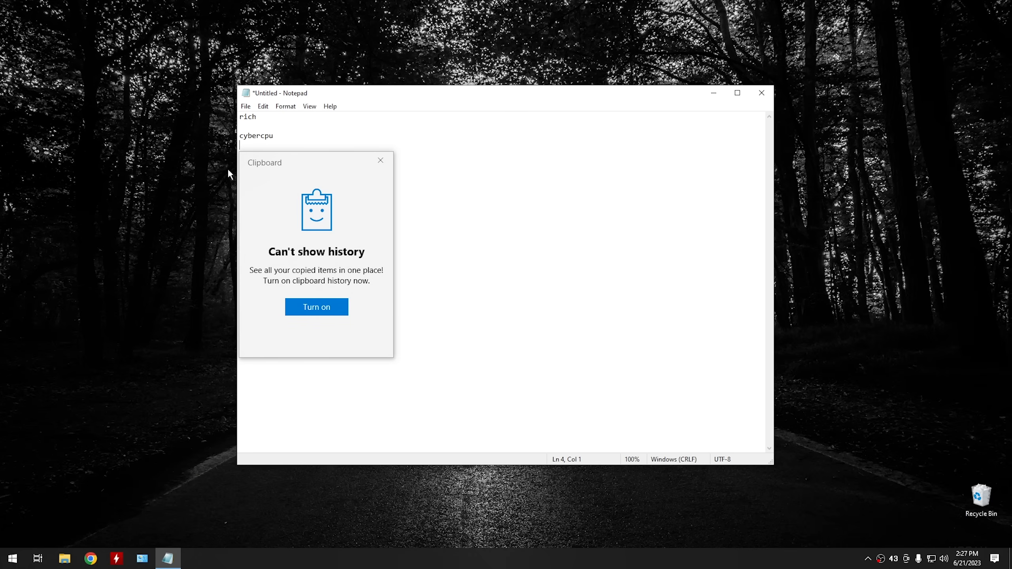
pyautogui.click(309, 310)
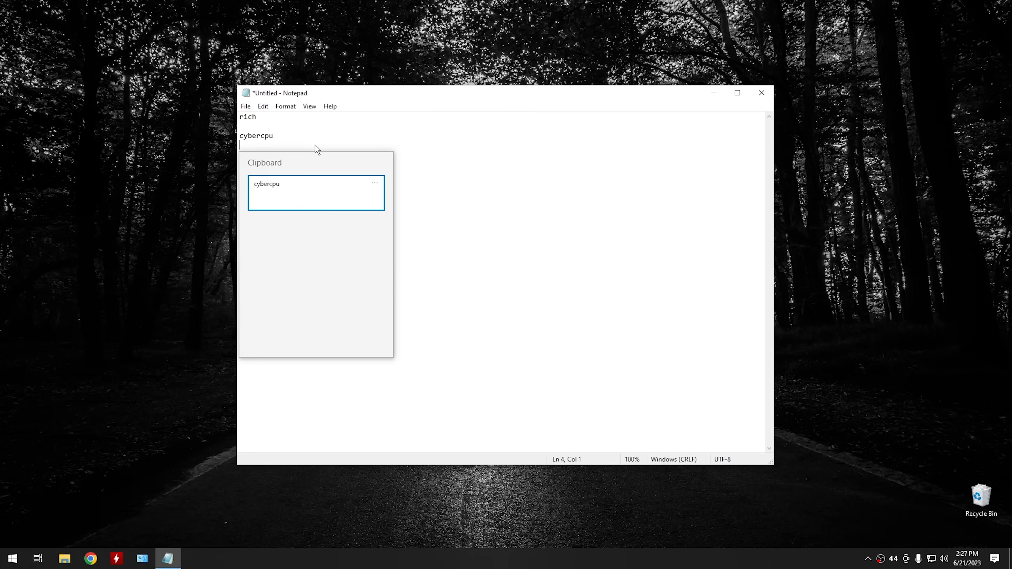
# Step: Copy the first name on line 5 and place the text cursor at the end of line 7
pyautogui.press('Return')
pyautogui.doubleClick(248, 155)
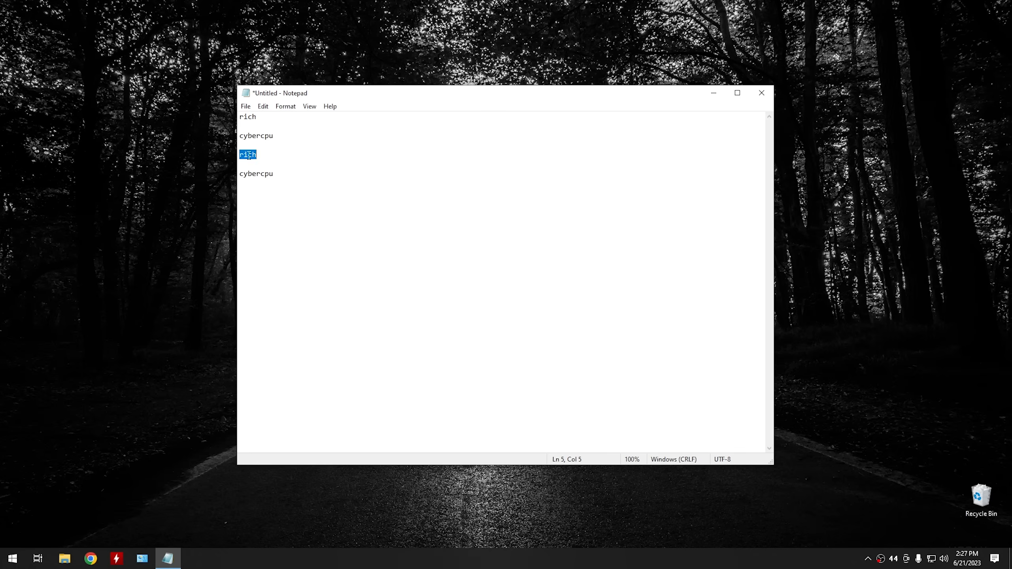
pyautogui.rightClick(248, 156)
pyautogui.click(283, 191)
pyautogui.click(295, 209)
# Step: Paste "cybercpu" and the copied first name from the clipboard history at the end of line 7
pyautogui.press('super+v')
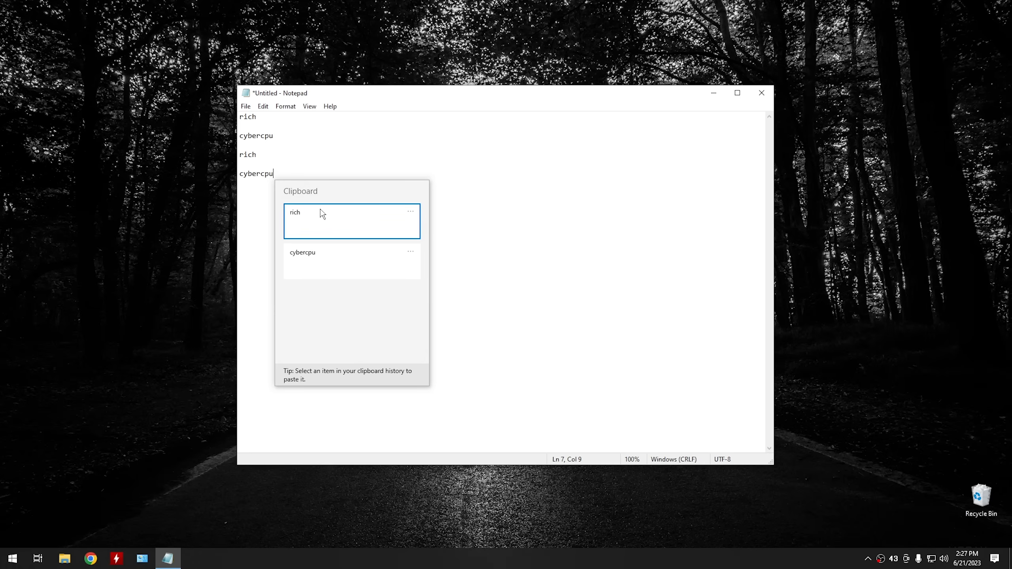
pyautogui.click(313, 269)
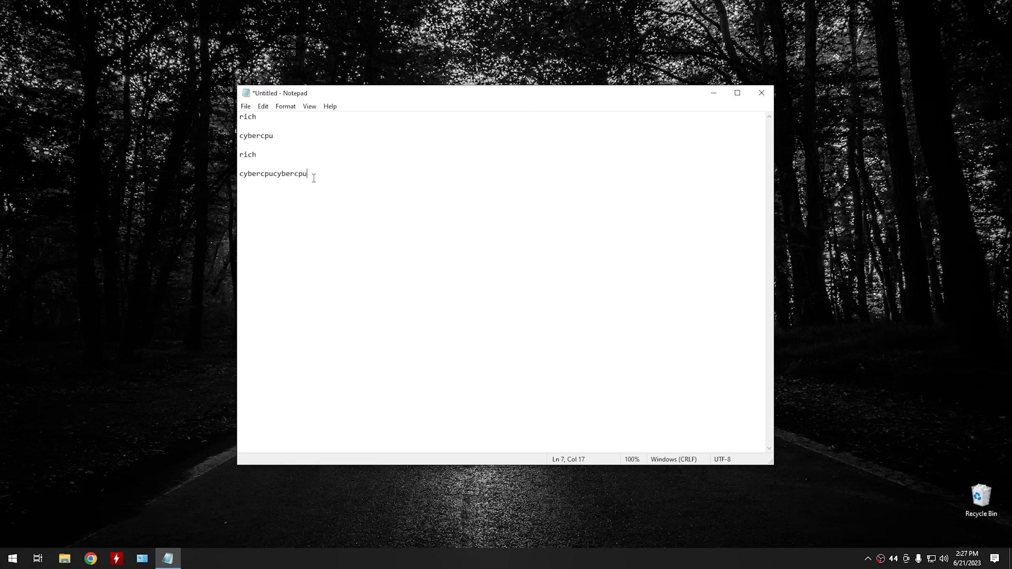
pyautogui.press('super+v')
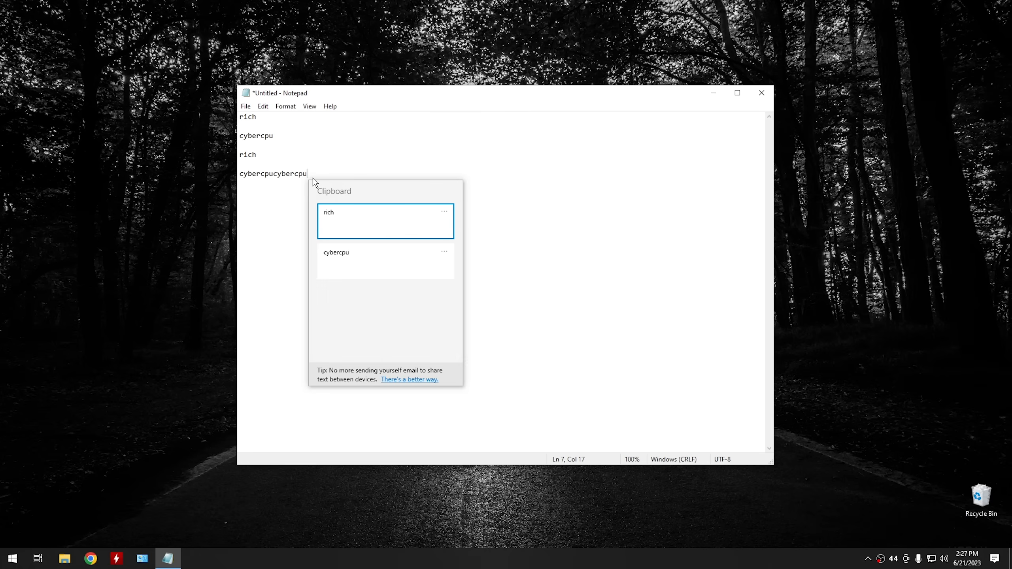
pyautogui.click(378, 225)
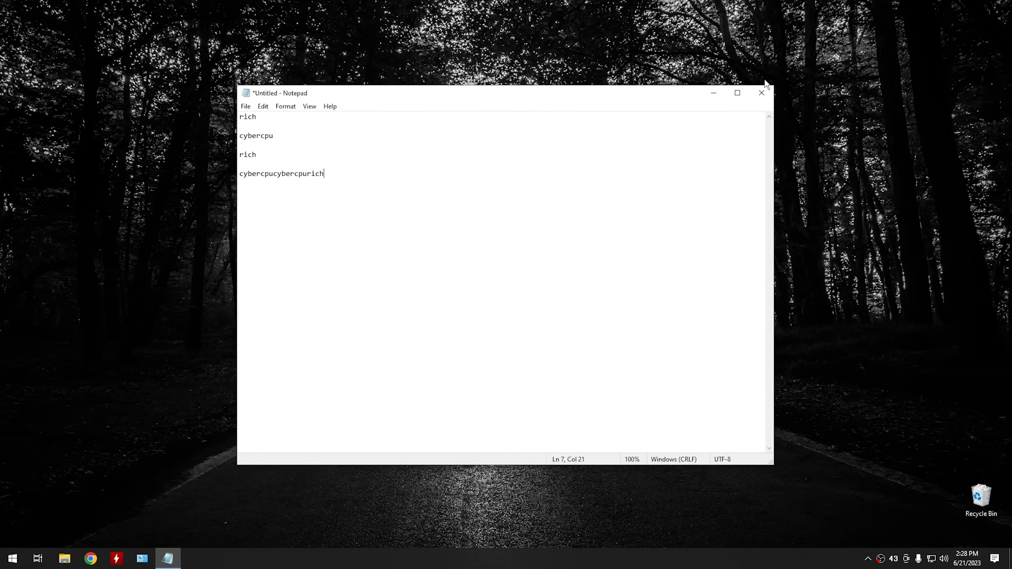
# Step: Close the Notepad document without saving its changes
pyautogui.click(761, 92)
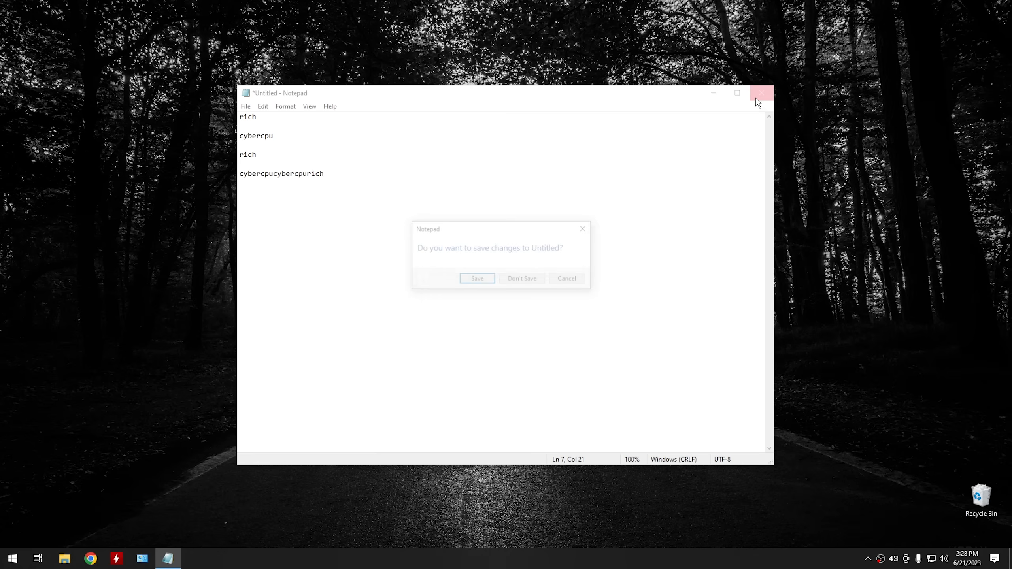
pyautogui.click(520, 279)
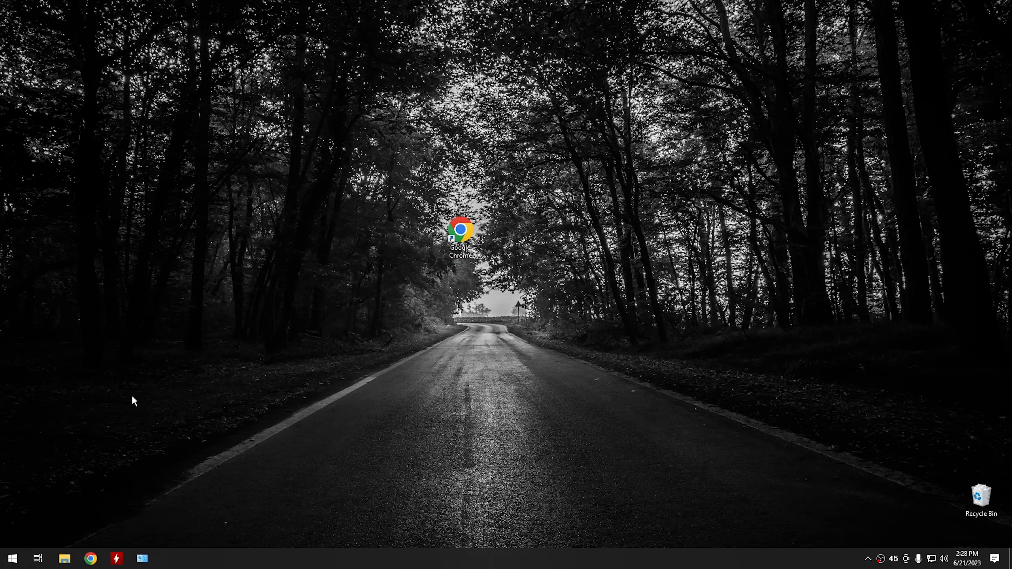
# Step: Set VLC media player as the default video player in the Windows default apps settings
pyautogui.click(12, 558)
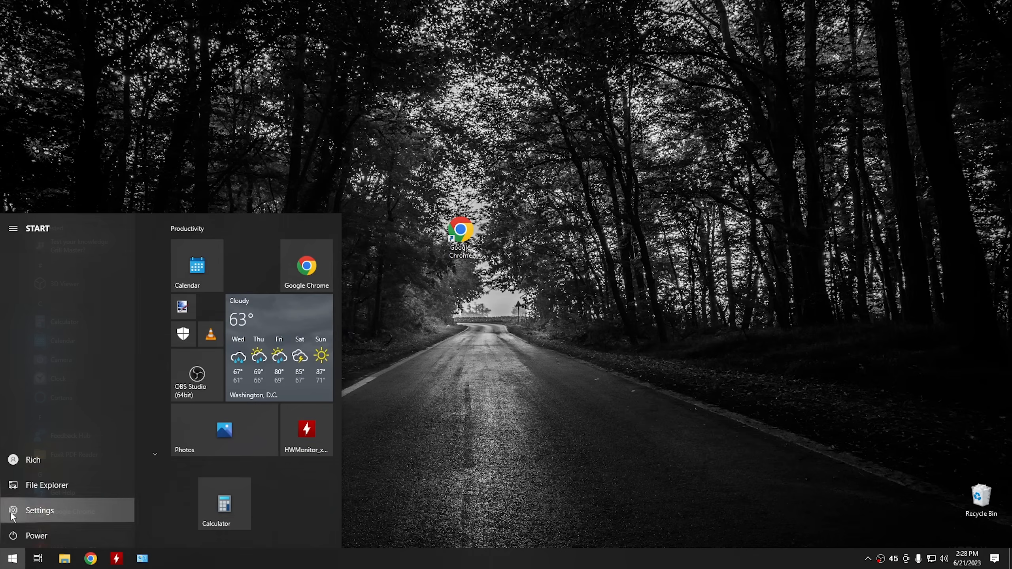
pyautogui.click(12, 514)
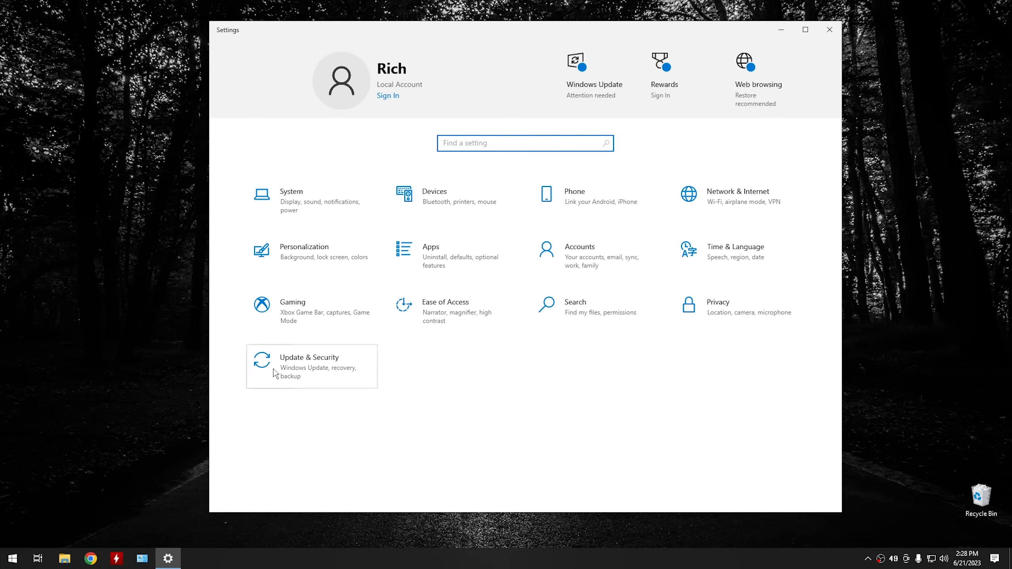
pyautogui.click(476, 248)
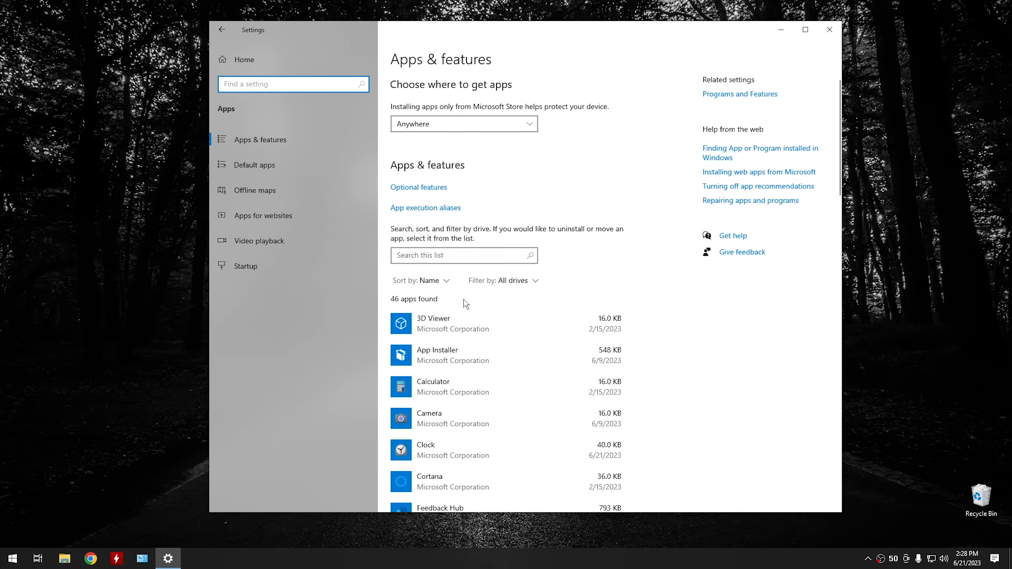
pyautogui.click(239, 174)
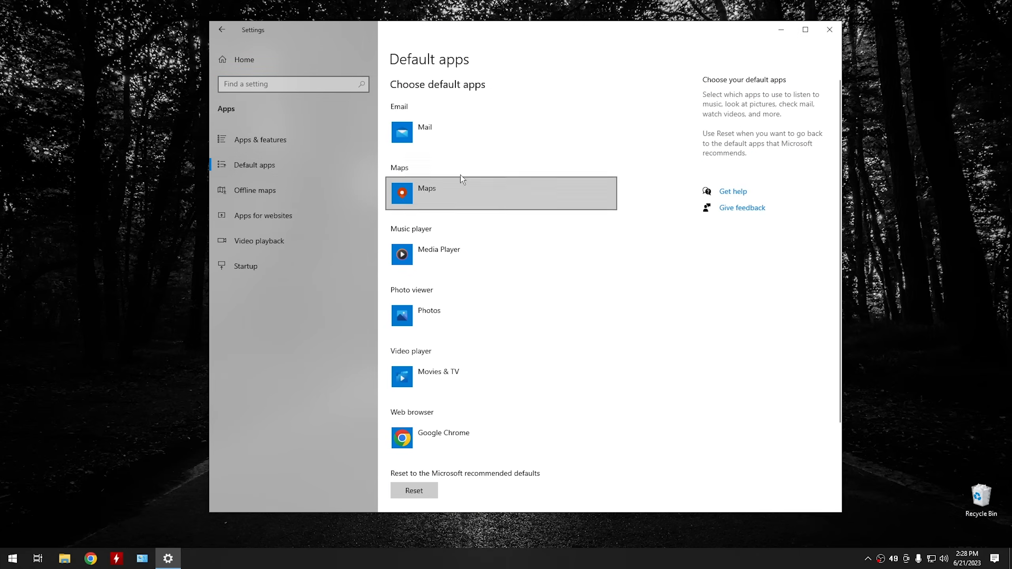
pyautogui.scroll(-1, 497, 255)
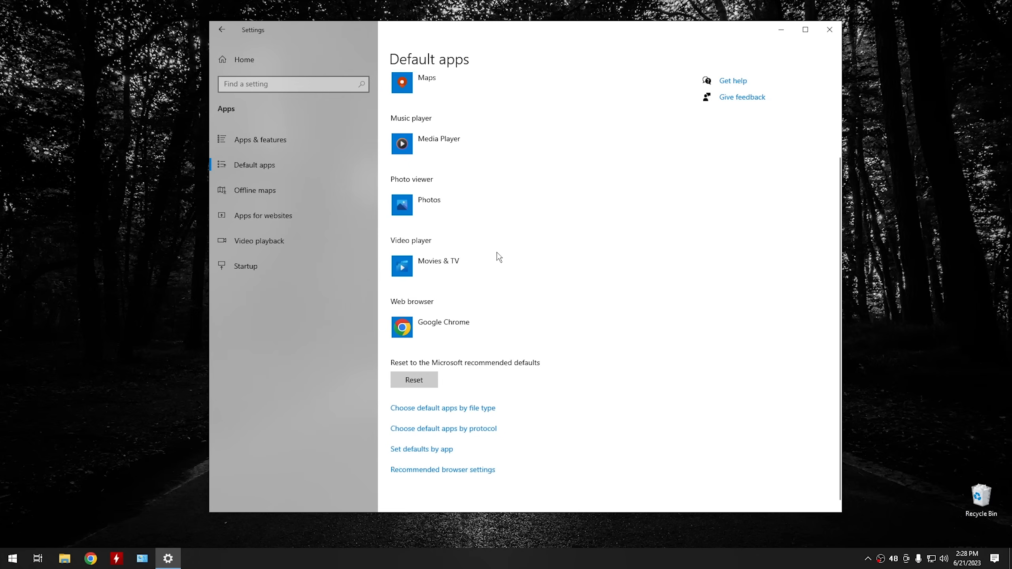
pyautogui.scroll(1, 510, 291)
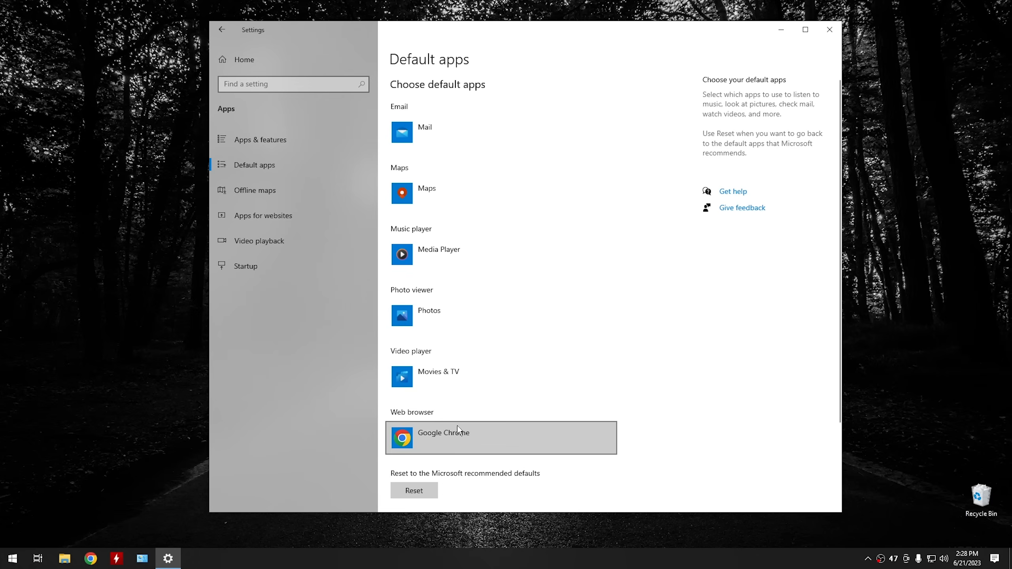
pyautogui.click(436, 381)
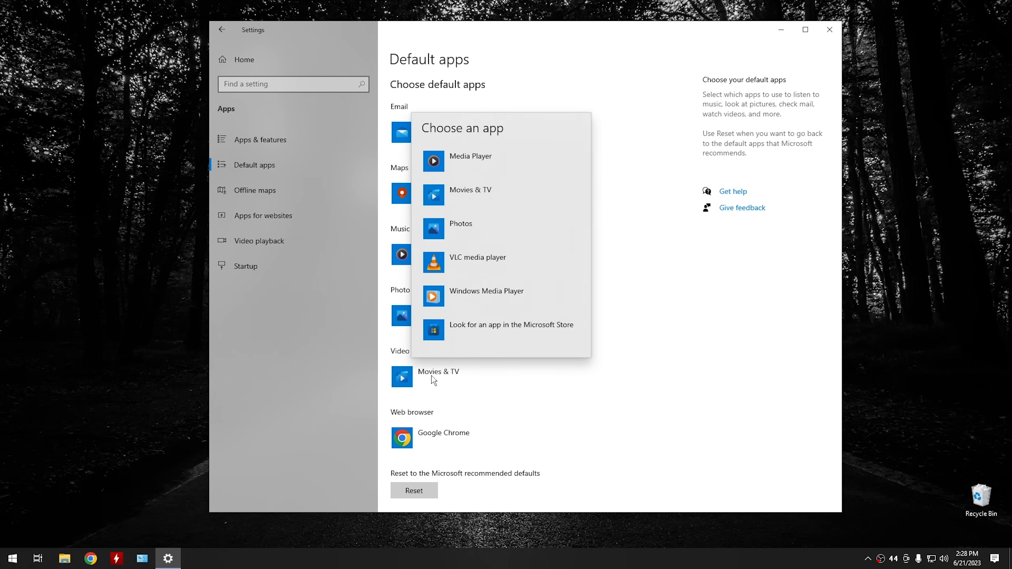
pyautogui.click(478, 263)
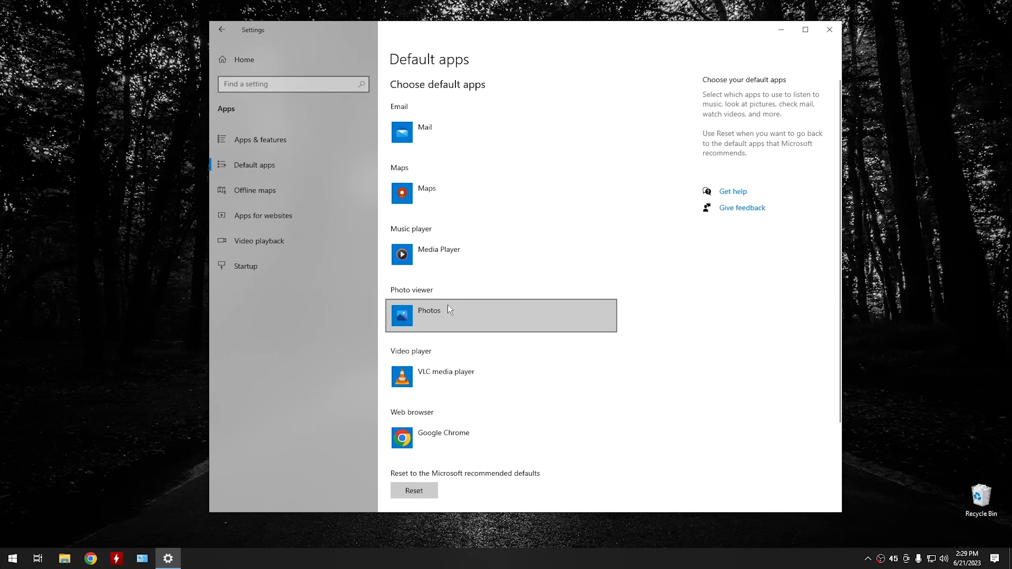
# Step: Review the apps offered for the default photo viewer and keep the current choice
pyautogui.click(450, 318)
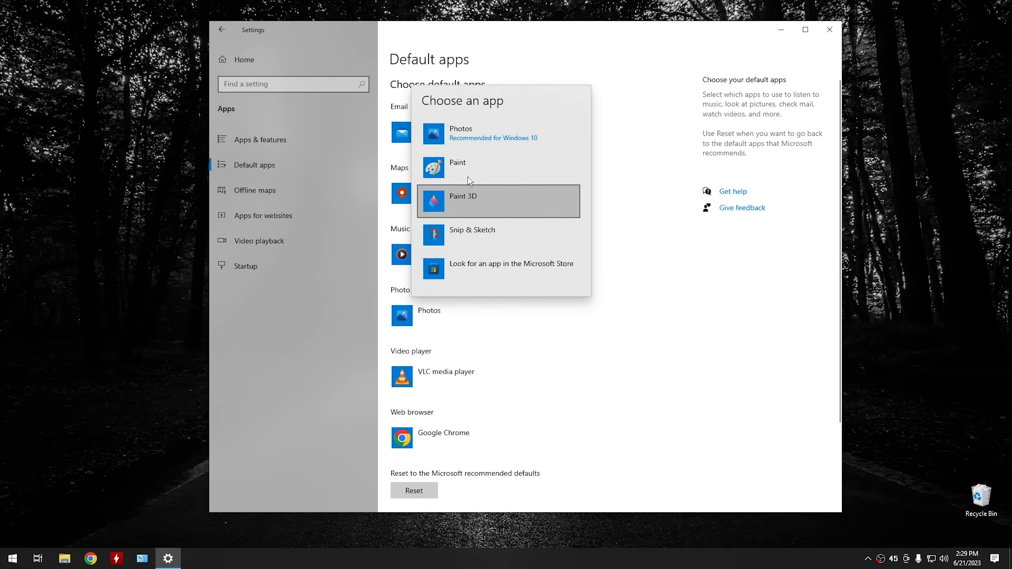
pyautogui.click(478, 316)
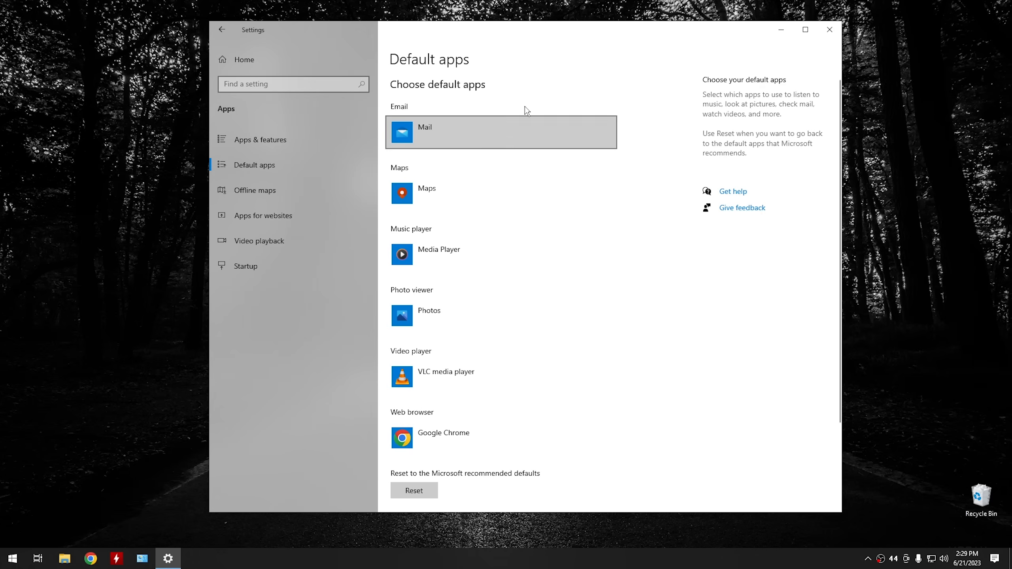
pyautogui.scroll(-3, 558, 191)
pyautogui.scroll(3, 571, 211)
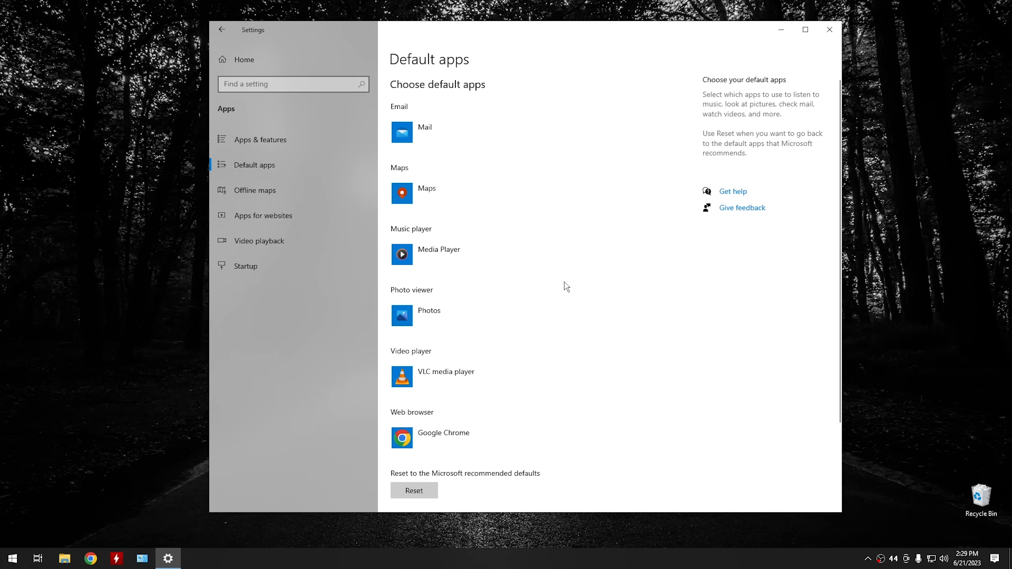
# Step: Examine the list of default apps by file type, and close Settings
pyautogui.scroll(-3, 564, 282)
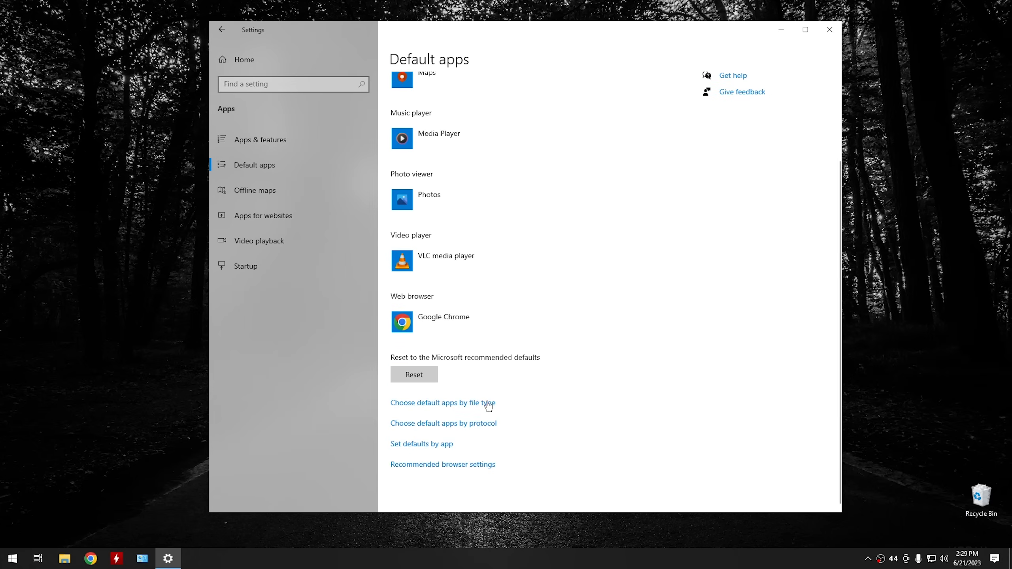
pyautogui.click(426, 406)
pyautogui.click(430, 406)
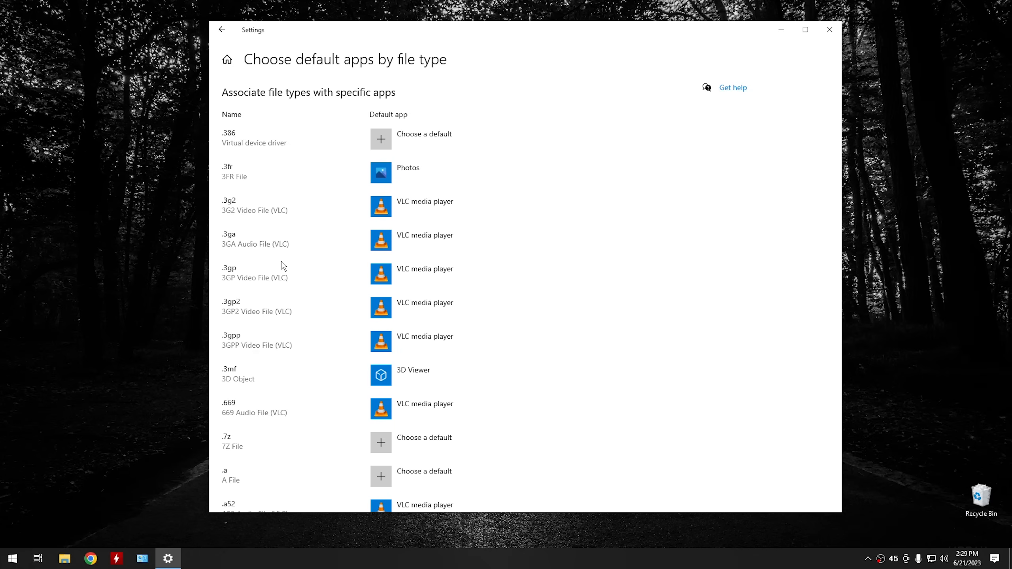
pyautogui.scroll(-15, 283, 263)
pyautogui.scroll(-5, 287, 266)
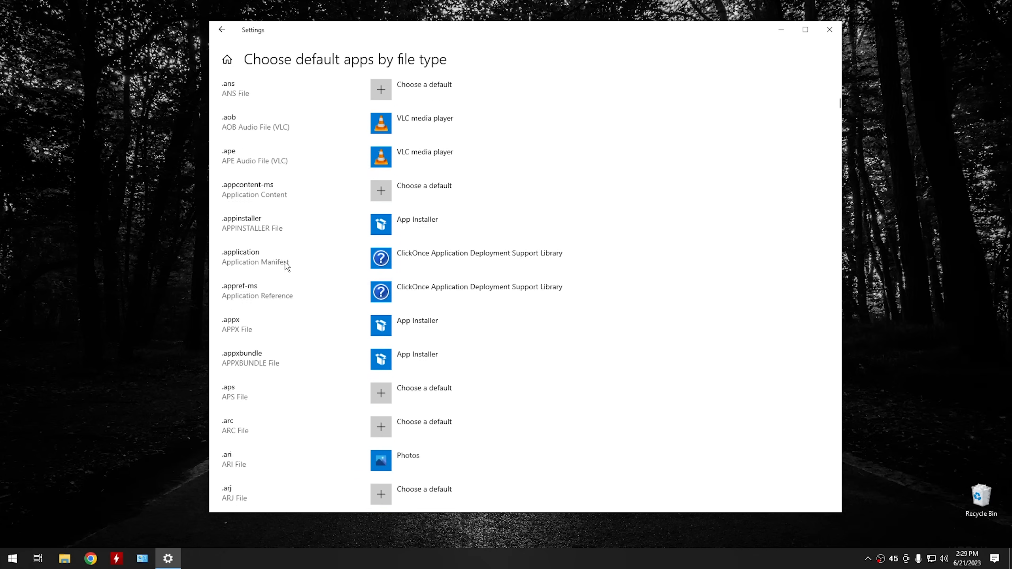
pyautogui.scroll(15, 287, 264)
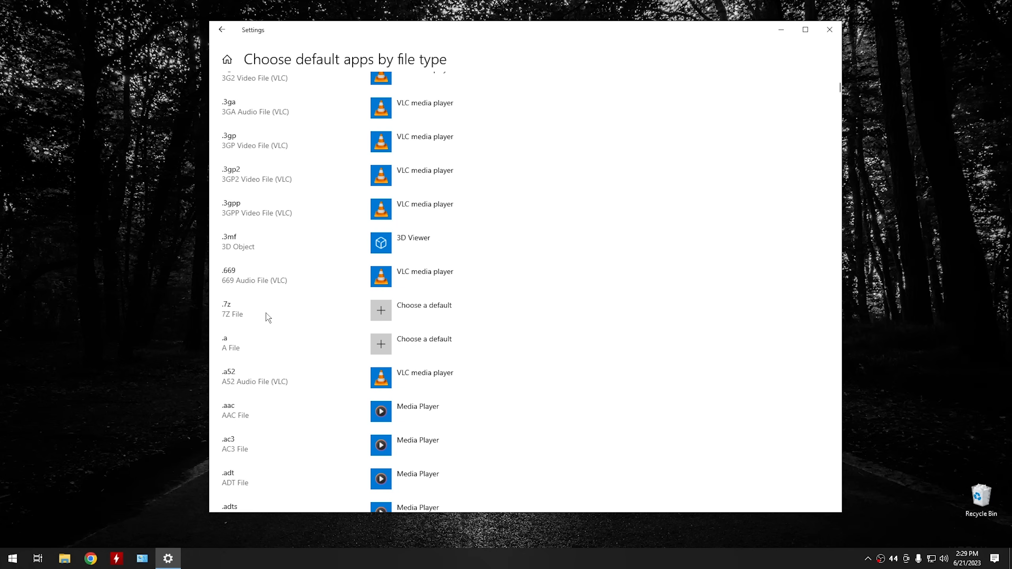
pyautogui.scroll(-10, 294, 322)
pyautogui.scroll(-5, 295, 326)
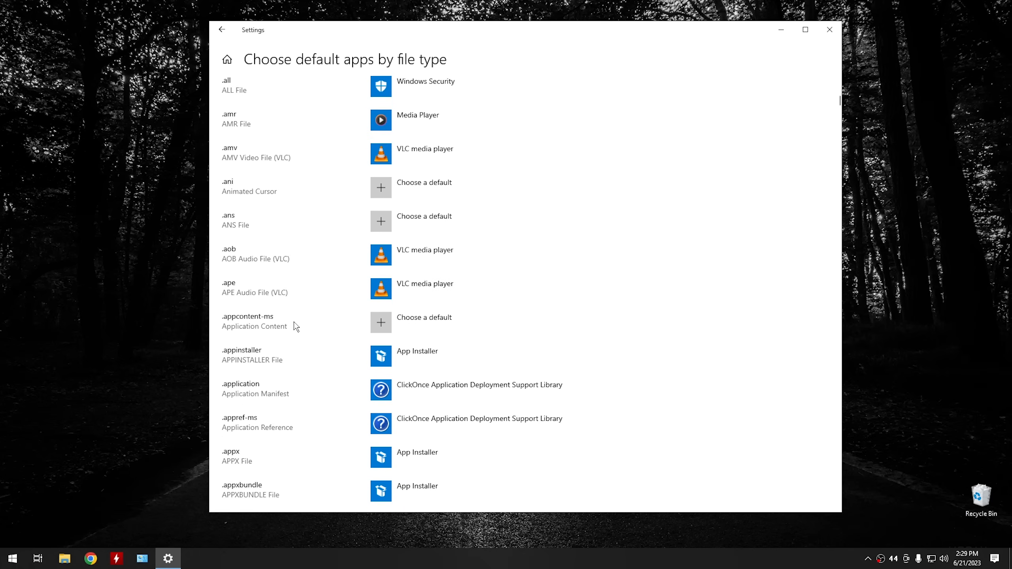
pyautogui.scroll(-10, 295, 326)
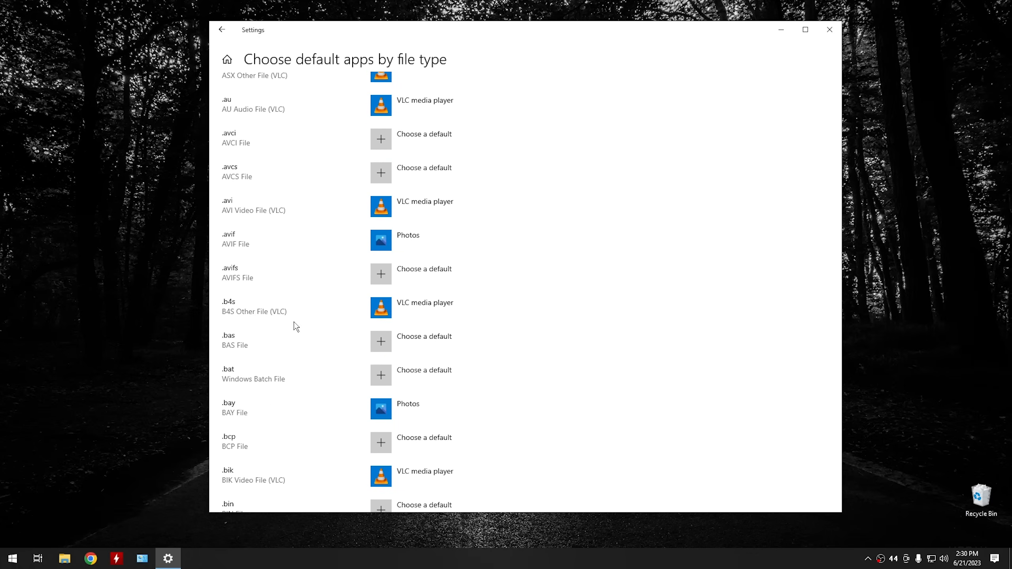
pyautogui.scroll(-8, 307, 342)
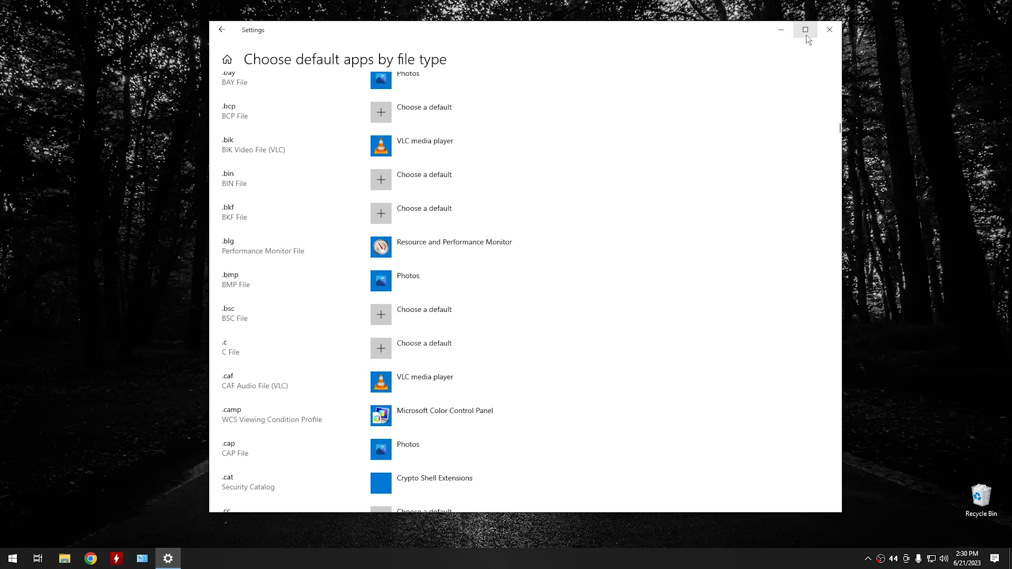
pyautogui.click(829, 30)
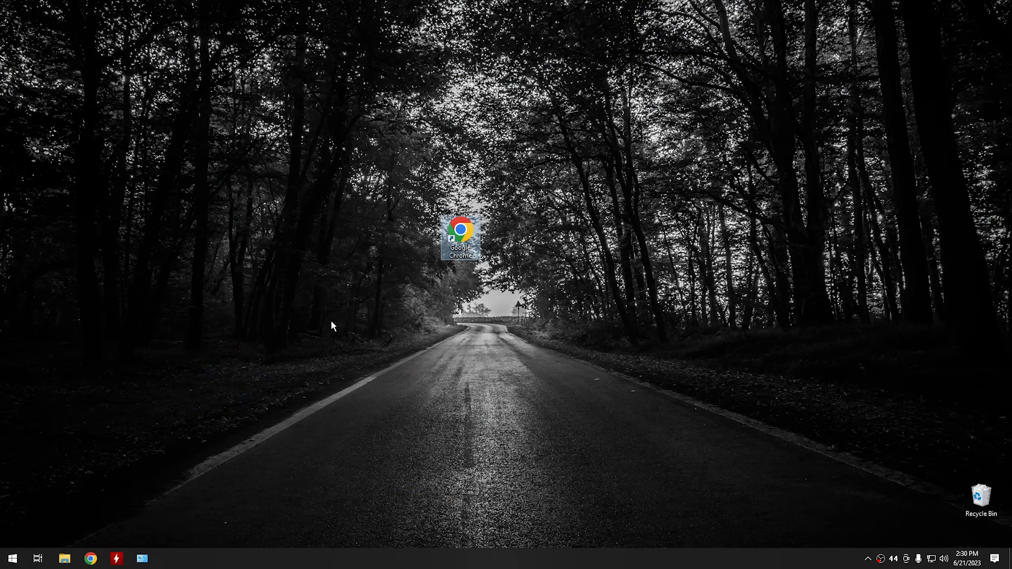
# Step: View the Start menu and the Start button's context menu, closing each without choosing an item
pyautogui.click(14, 561)
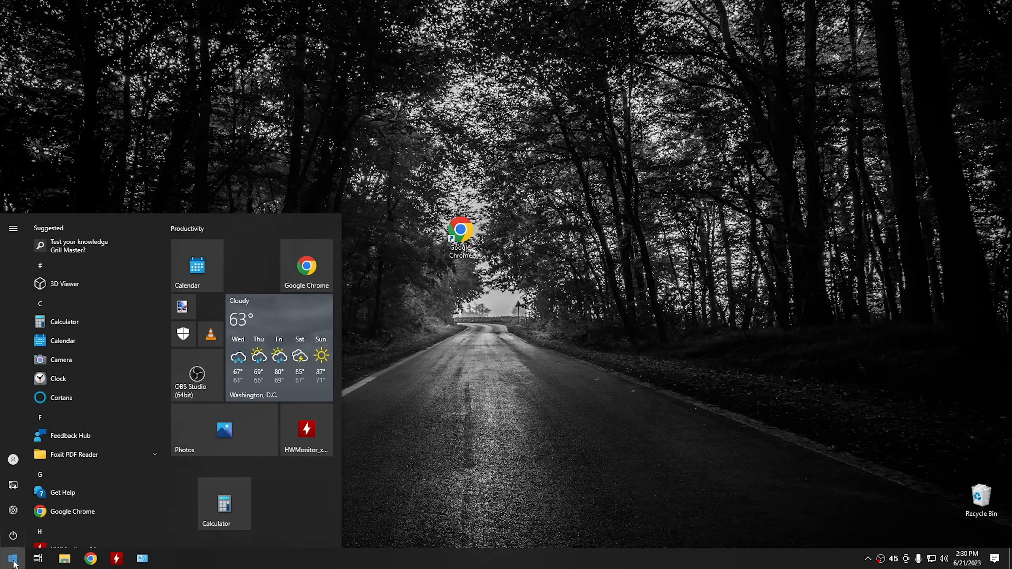
pyautogui.click(13, 561)
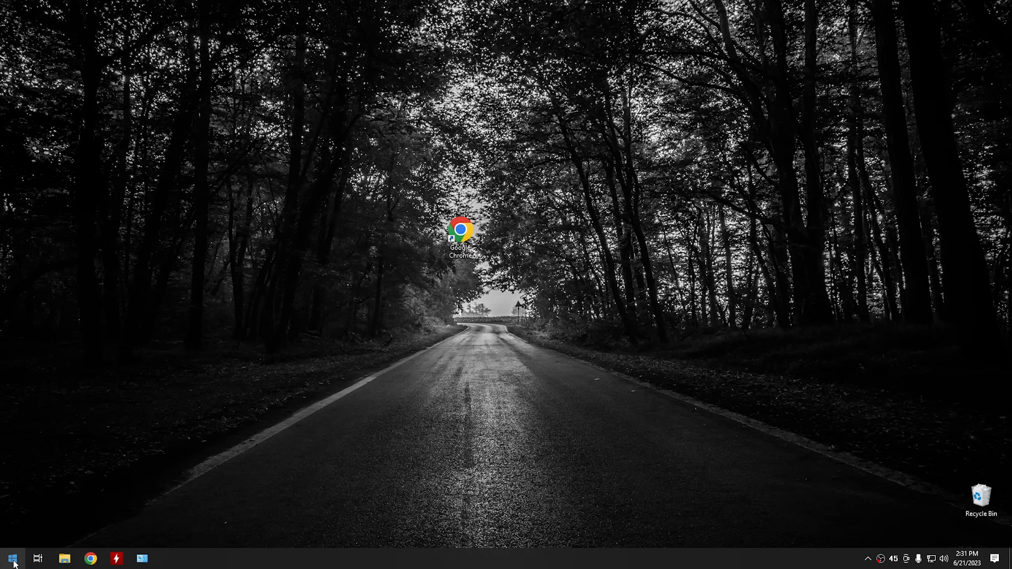
pyautogui.rightClick(14, 562)
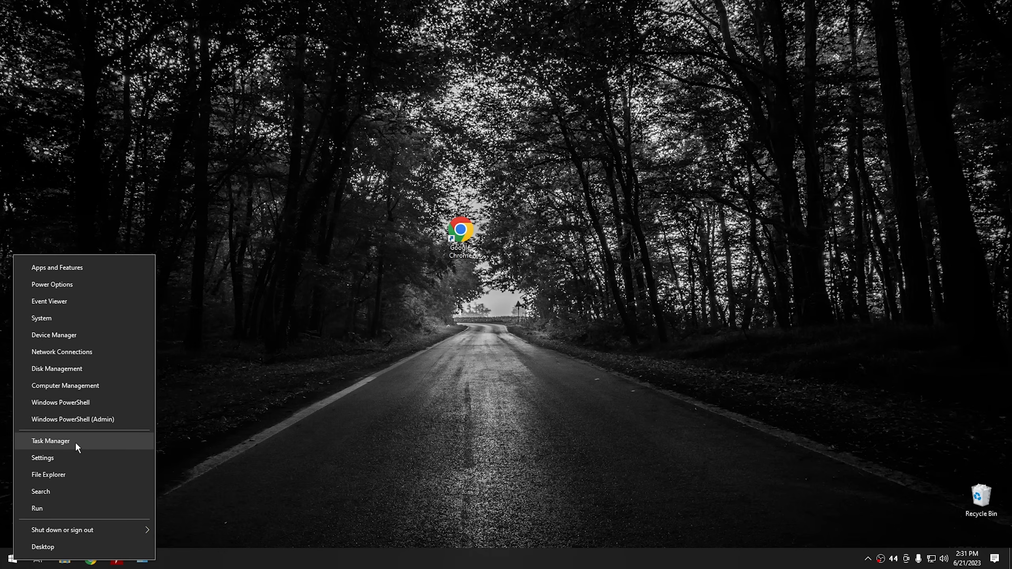
pyautogui.click(258, 346)
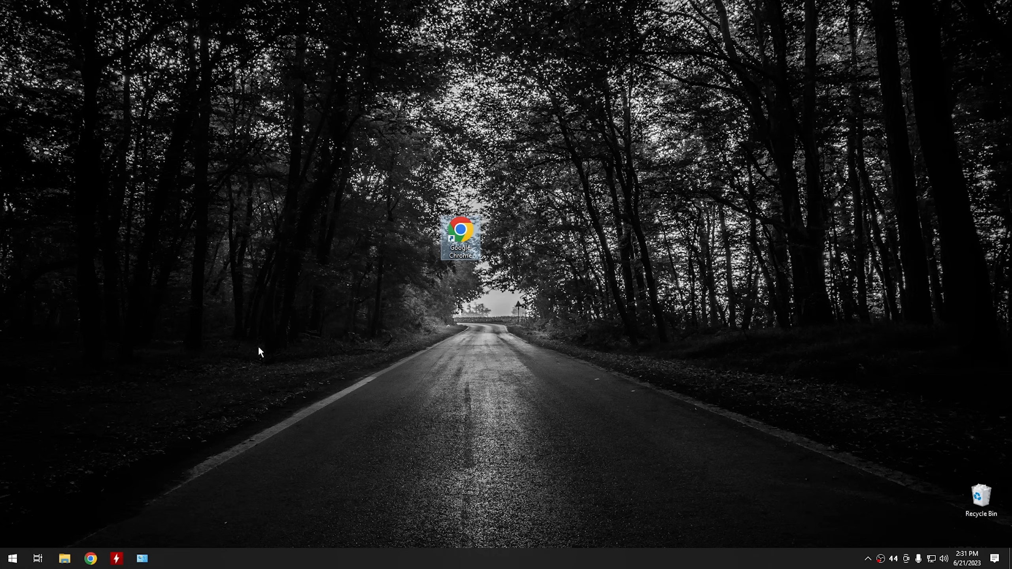
# Step: Choose Enhanced for Find My Files on the Searching Windows settings page, and close Settings
pyautogui.rightClick(14, 558)
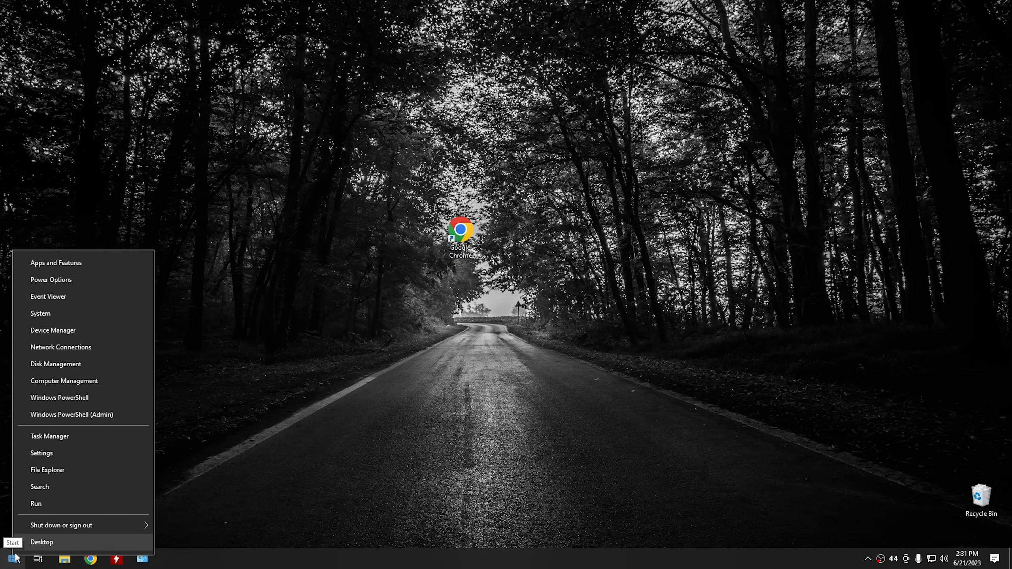
pyautogui.click(51, 453)
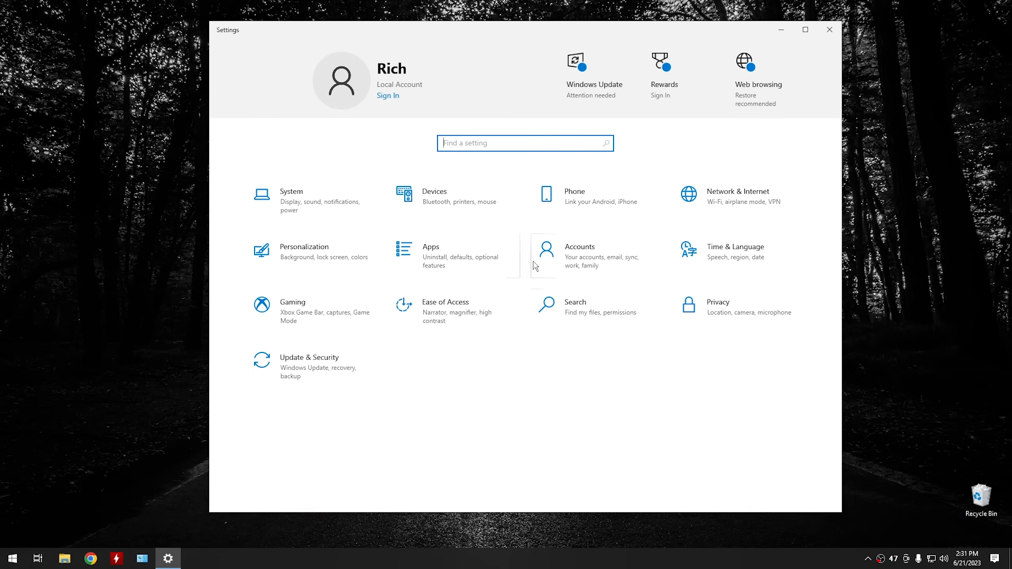
pyautogui.click(565, 315)
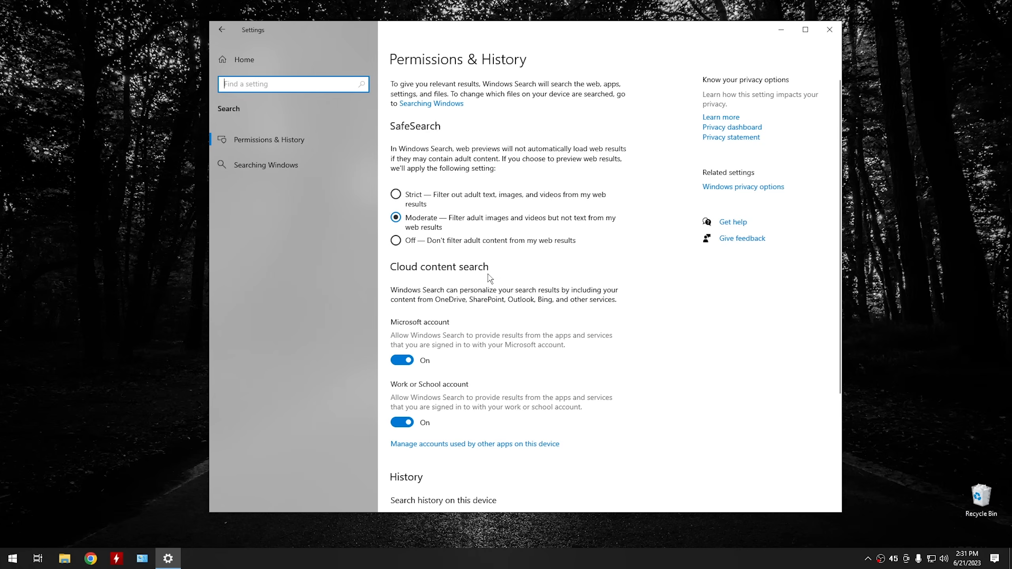
pyautogui.click(239, 171)
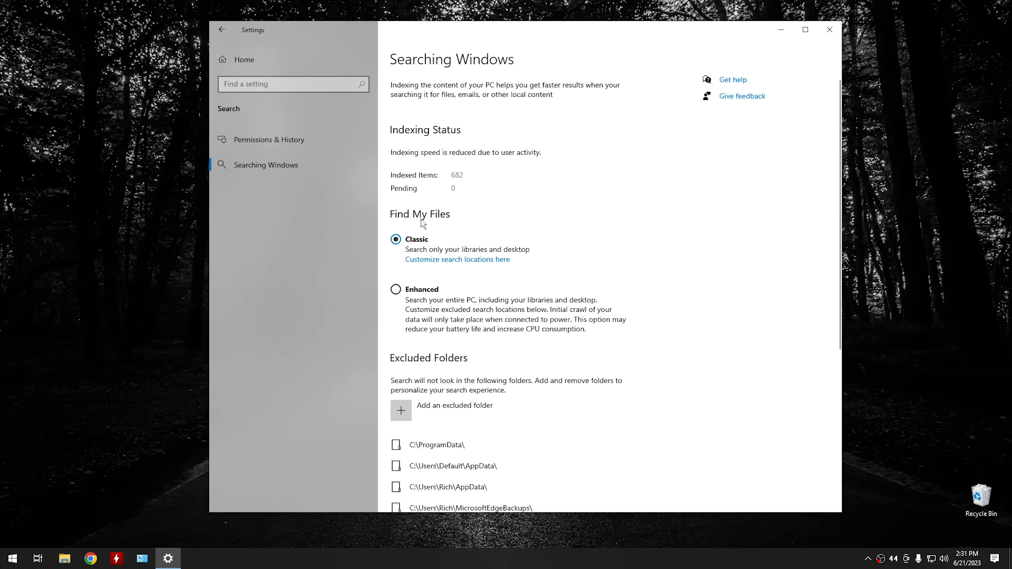
pyautogui.scroll(-2, 662, 274)
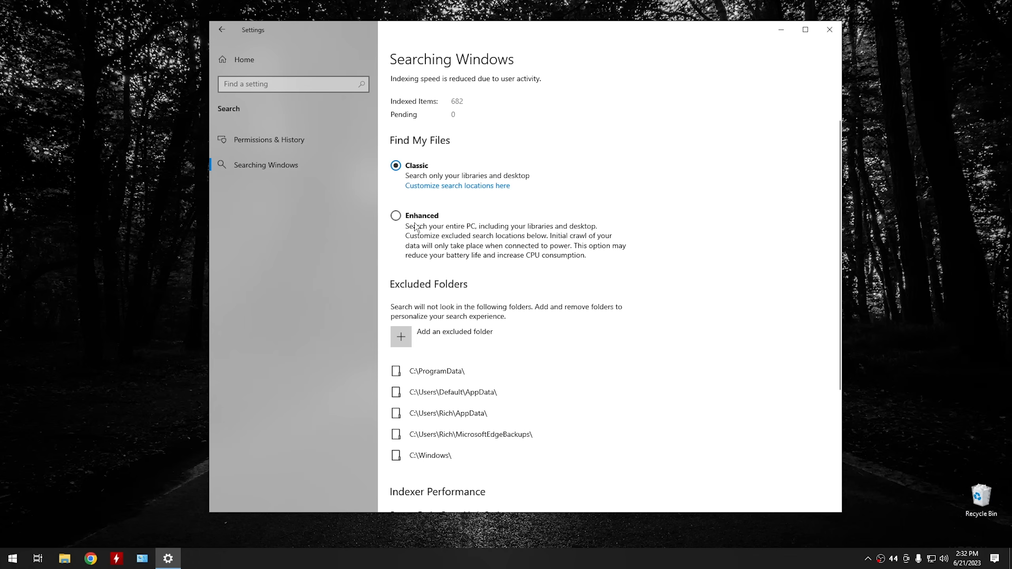
pyautogui.click(403, 219)
pyautogui.click(829, 29)
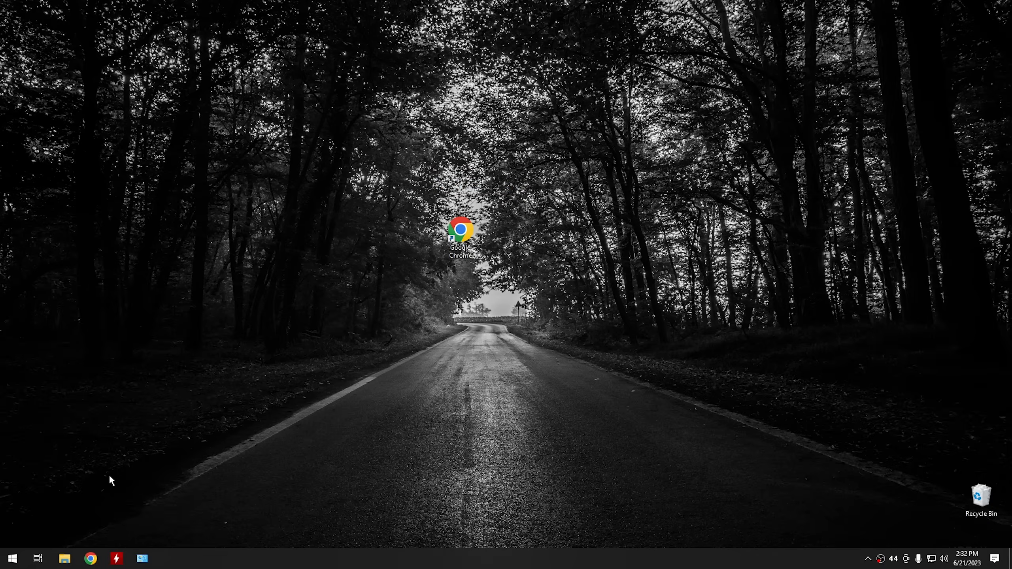
# Step: Open File Explorer and Google Chrome, and snap Chrome to the right half of the screen and File Explorer to the left half
pyautogui.click(64, 560)
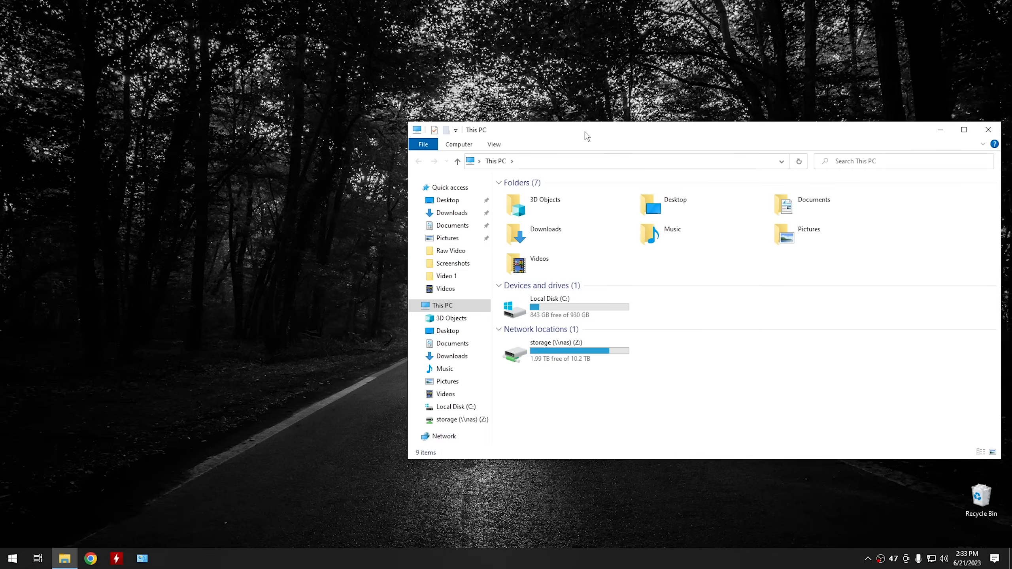
pyautogui.moveTo(585, 134); pyautogui.dragTo(221, 76)
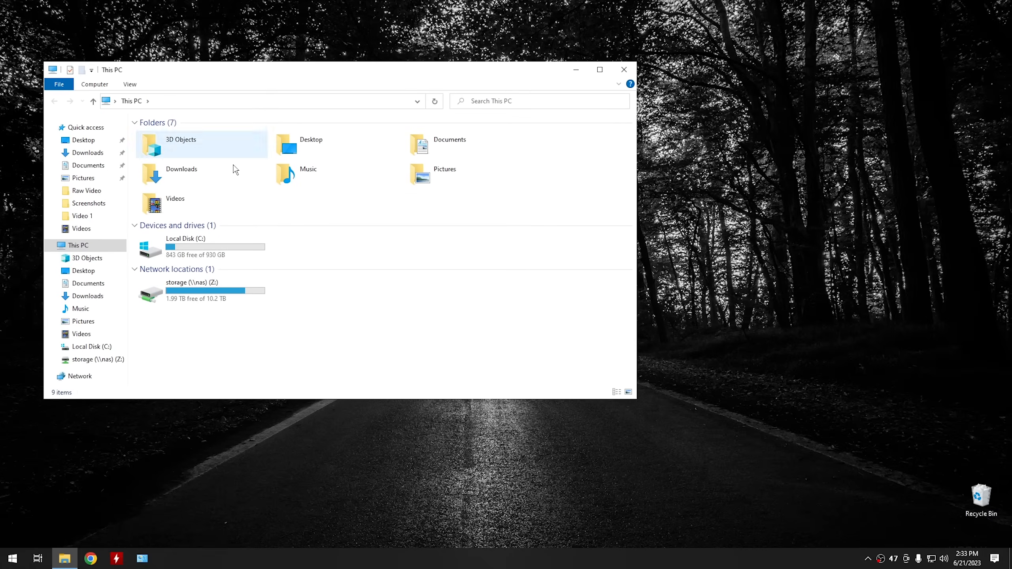
pyautogui.click(90, 559)
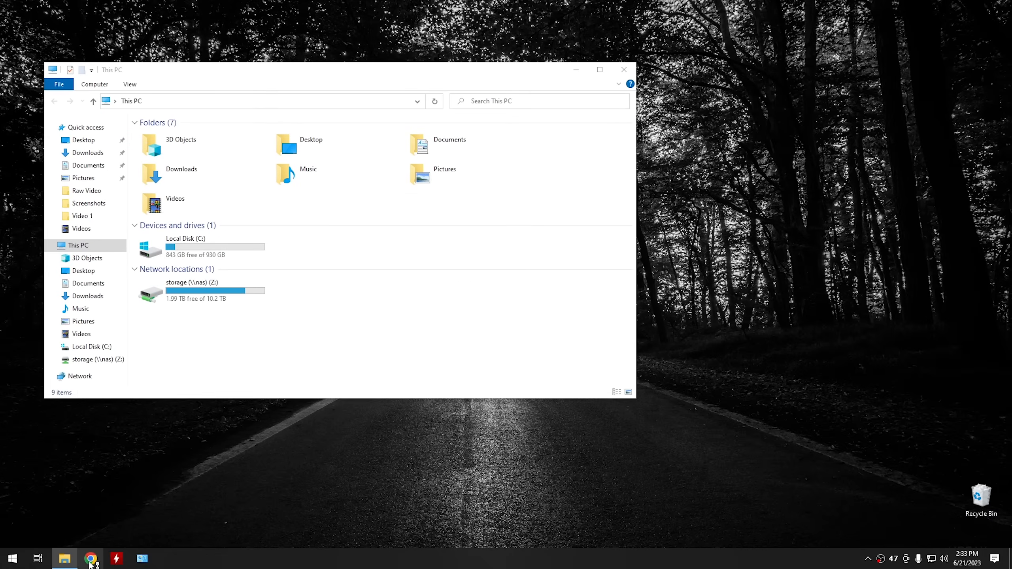
pyautogui.moveTo(342, 73); pyautogui.dragTo(598, 59)
pyautogui.moveTo(224, 73); pyautogui.dragTo(218, 76)
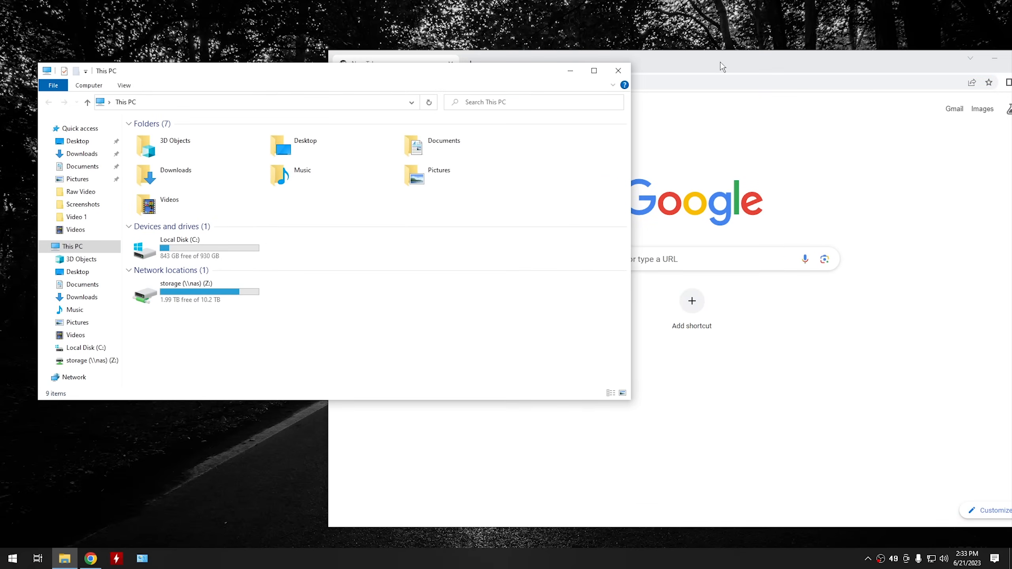
pyautogui.moveTo(680, 63); pyautogui.dragTo(1009, 108)
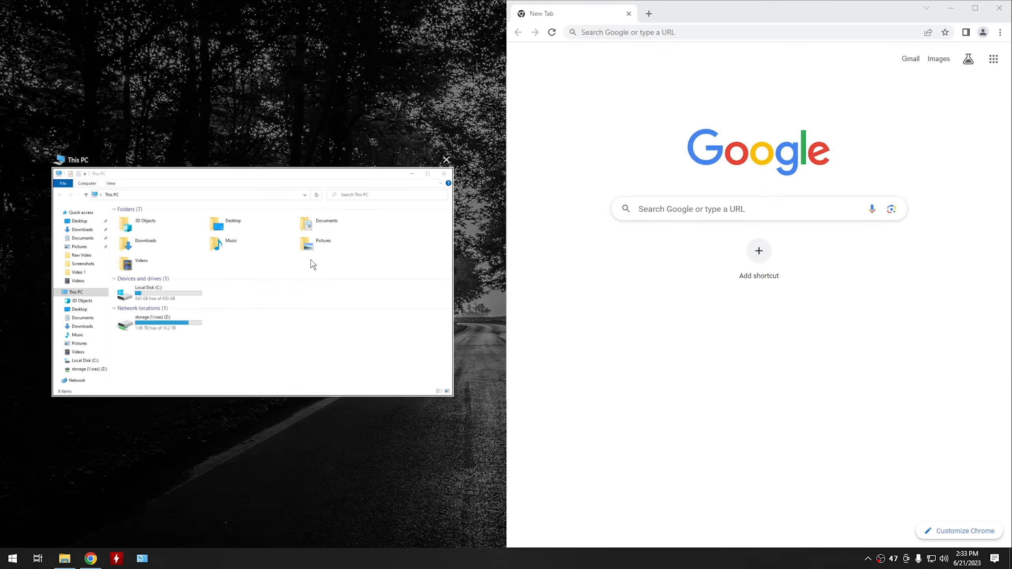
pyautogui.click(273, 285)
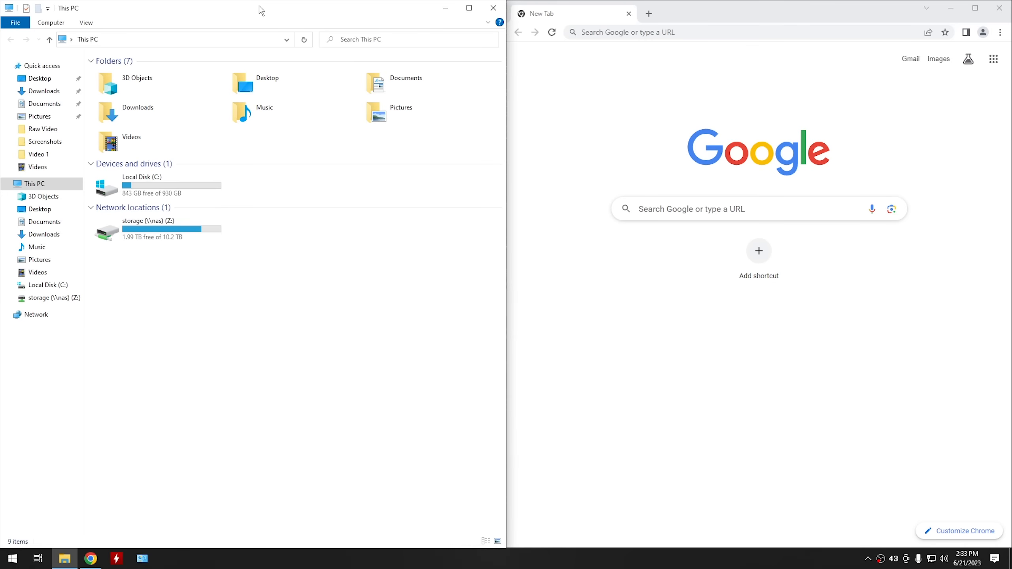
# Step: Snap File Explorer to the upper-left and then the lower-left quarter of the screen, and maximize the Chrome window
pyautogui.moveTo(260, 9); pyautogui.dragTo(1, 2)
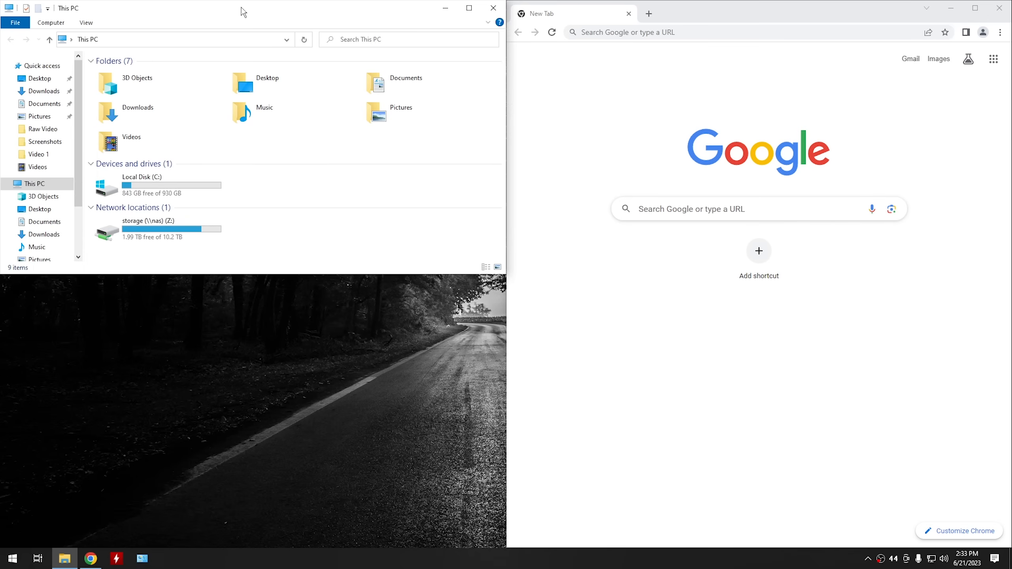
pyautogui.moveTo(242, 10); pyautogui.dragTo(2, 553)
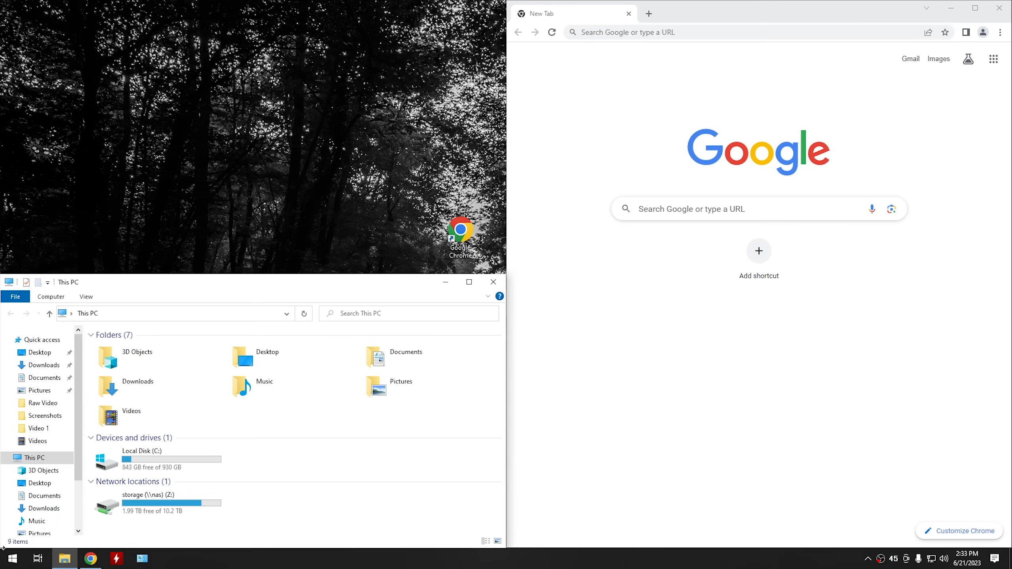
pyautogui.moveTo(780, 12); pyautogui.dragTo(571, 3)
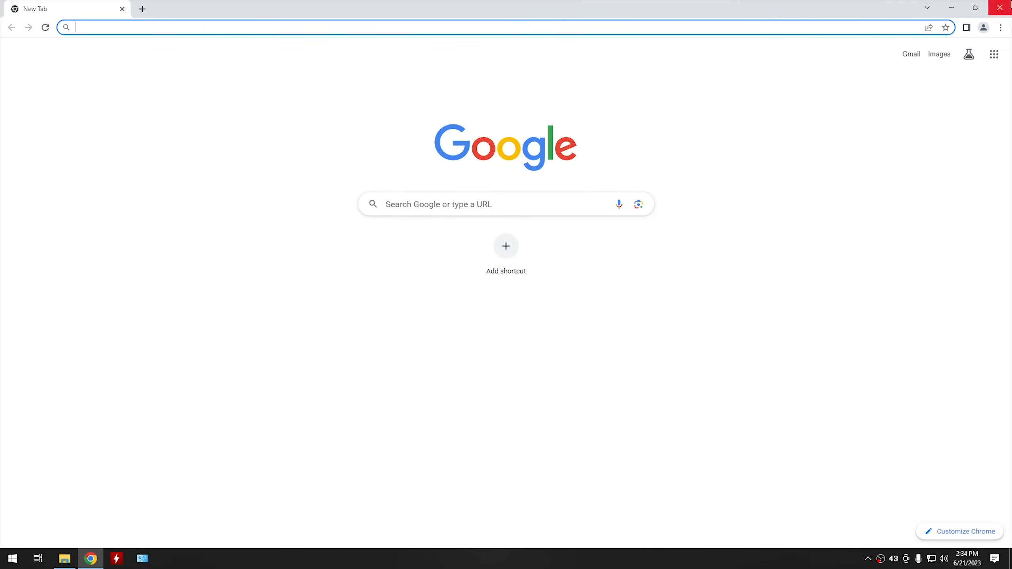
pyautogui.doubleClick(890, 6)
# Step: Close Chrome, and release File Explorer from its snapped corner and close it
pyautogui.click(983, 31)
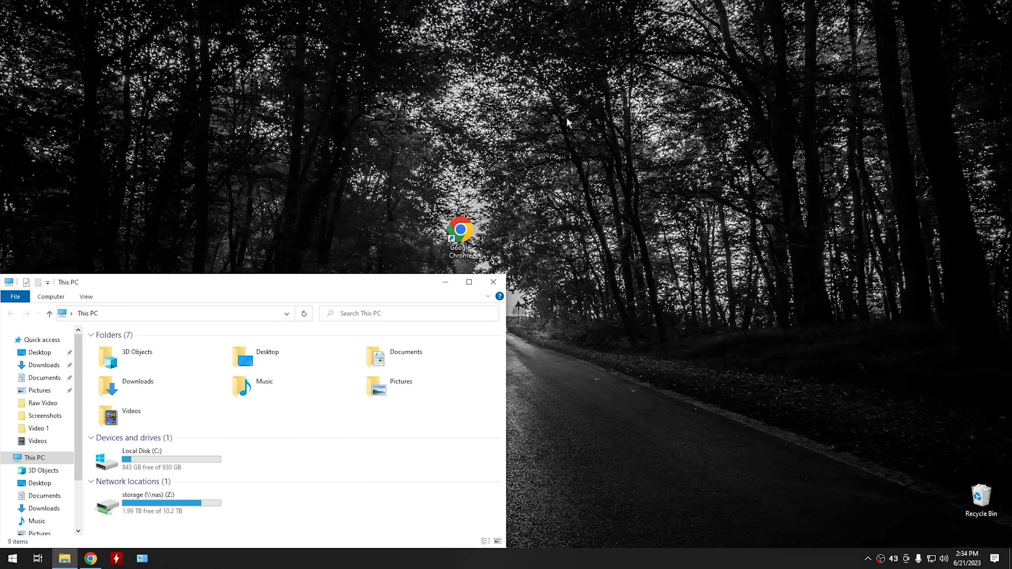
pyautogui.moveTo(306, 286); pyautogui.dragTo(584, 135)
pyautogui.click(731, 127)
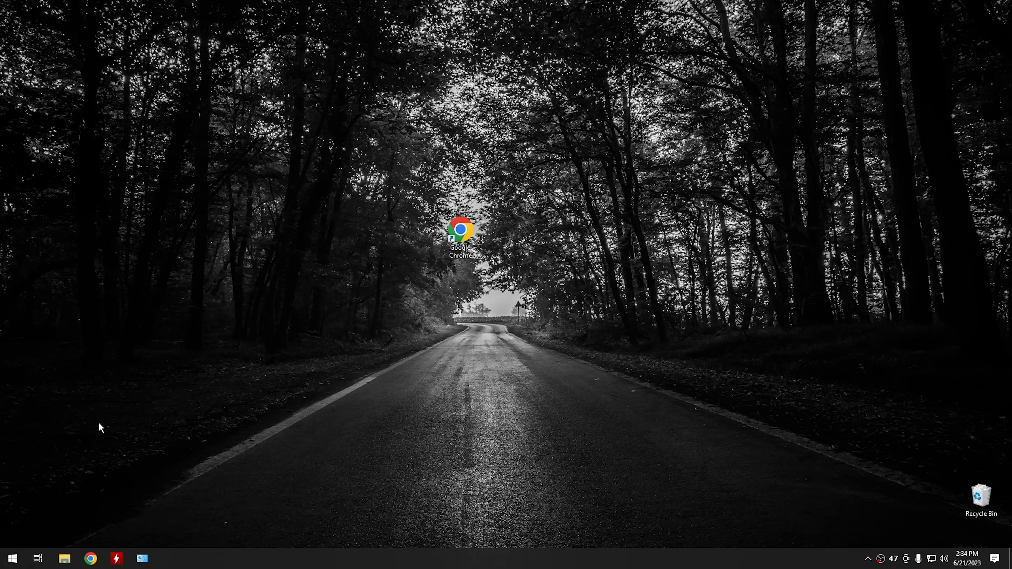
# Step: Open the Temporary files list from the Storage page of the System settings
pyautogui.click(13, 560)
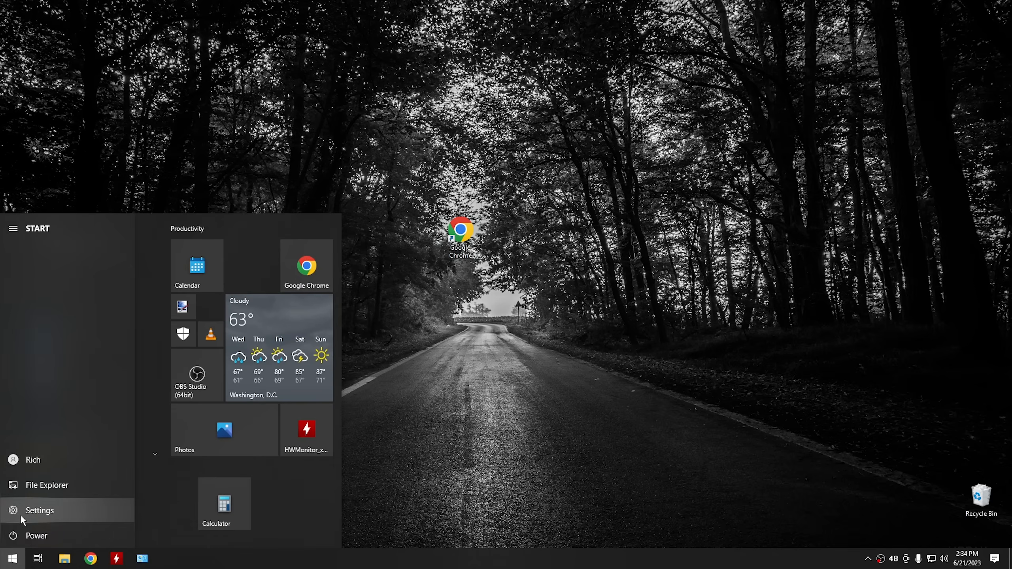
pyautogui.click(21, 514)
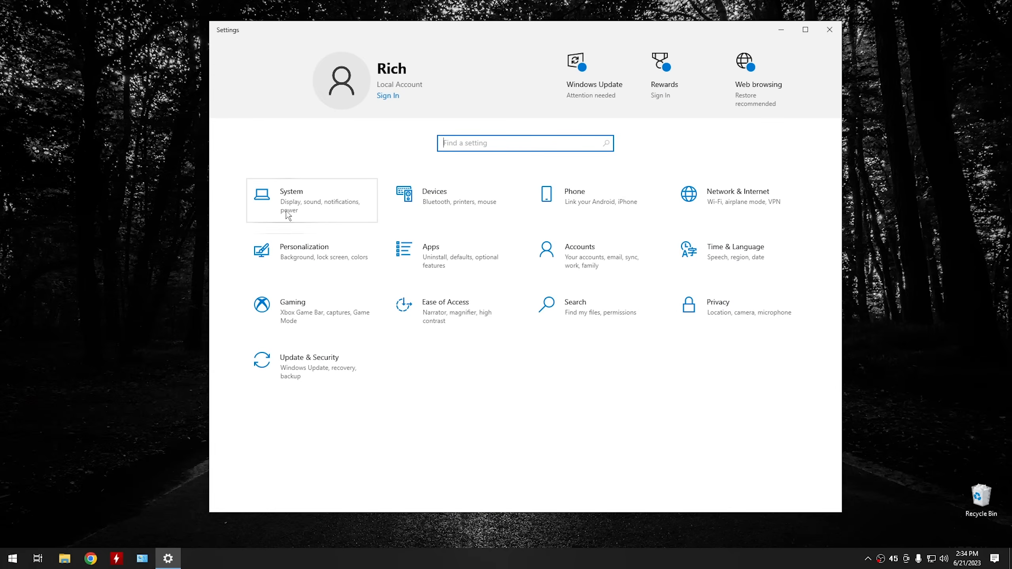
pyautogui.click(301, 207)
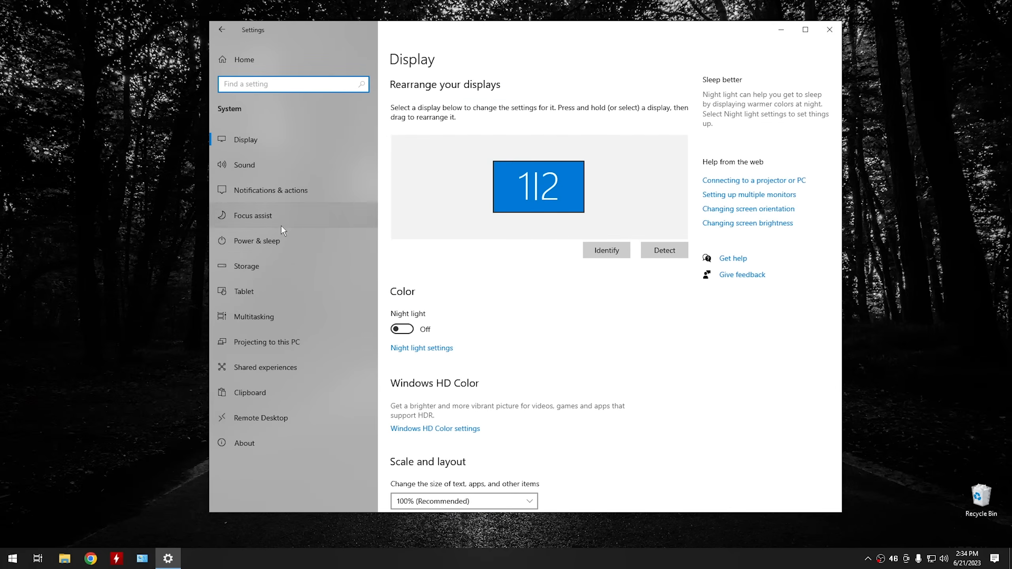
pyautogui.click(250, 270)
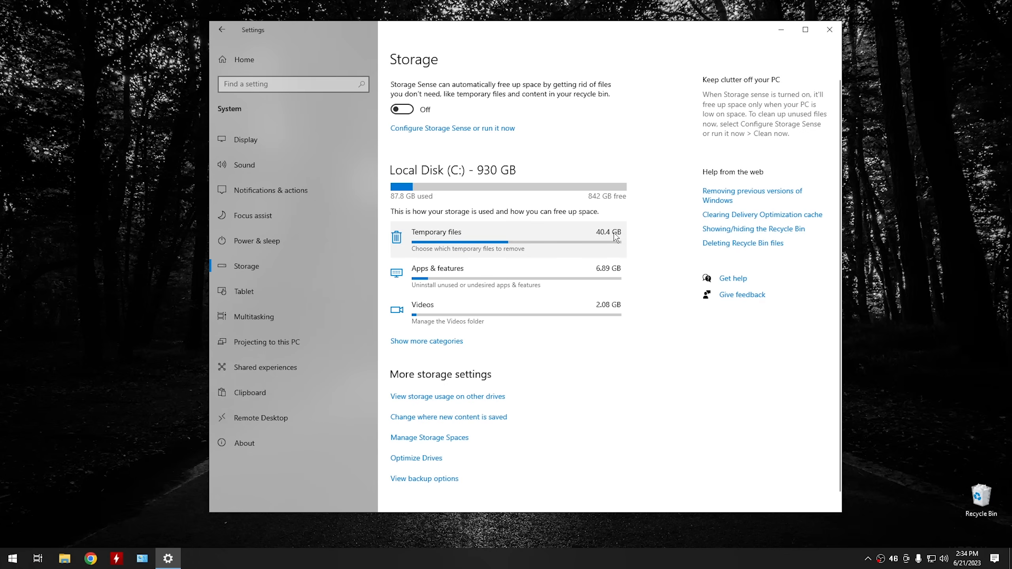
pyautogui.click(482, 239)
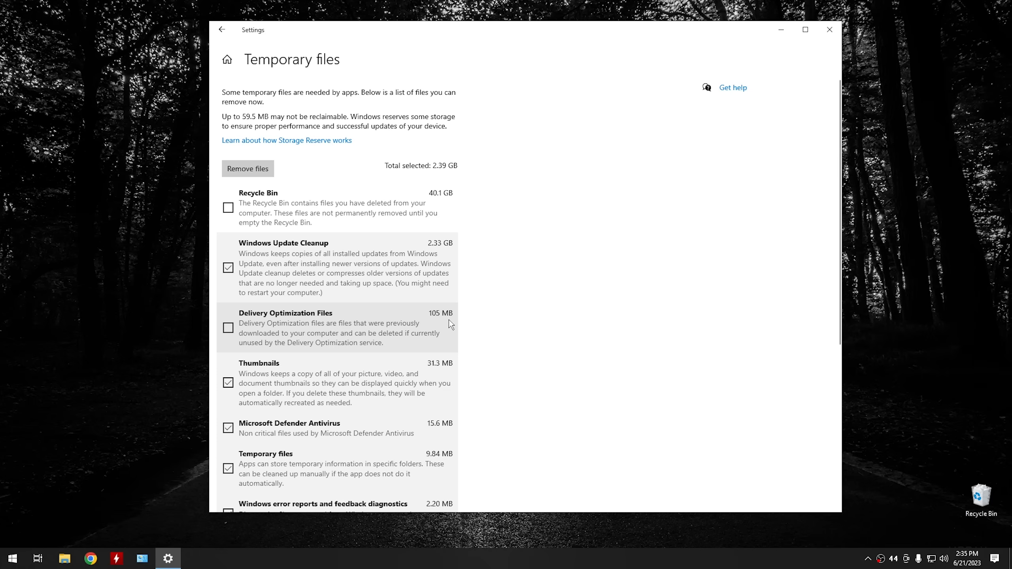
# Step: Examine the categories of temporary files that can be removed, return to the Storage page, and close Settings
pyautogui.scroll(-3, 337, 345)
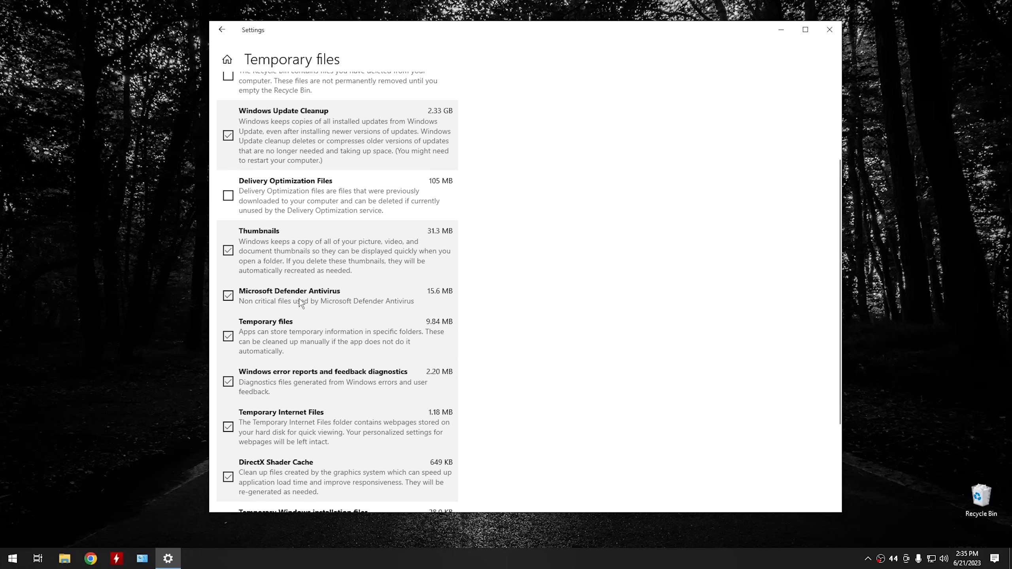
pyautogui.scroll(-3, 315, 328)
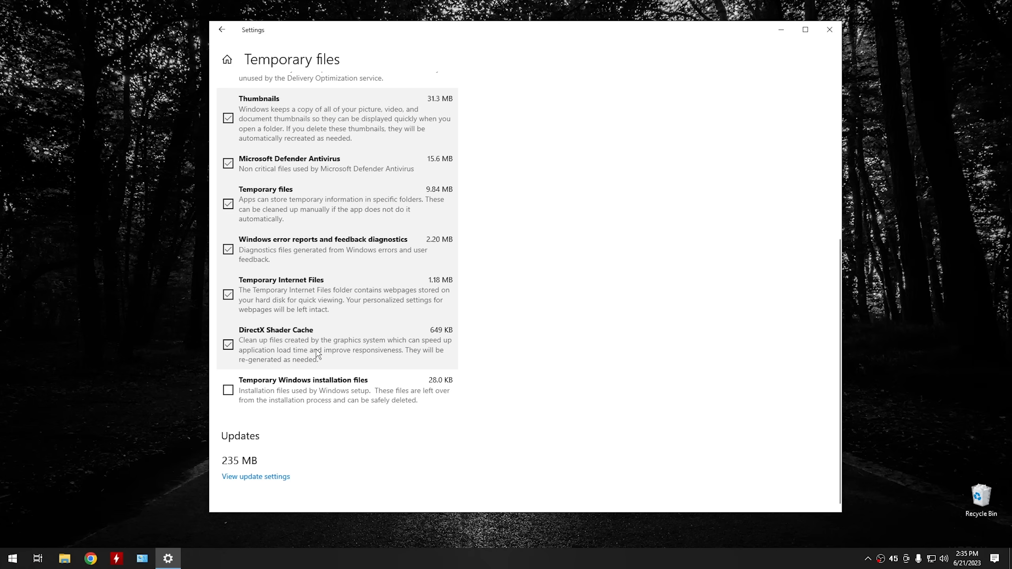
pyautogui.scroll(6, 316, 350)
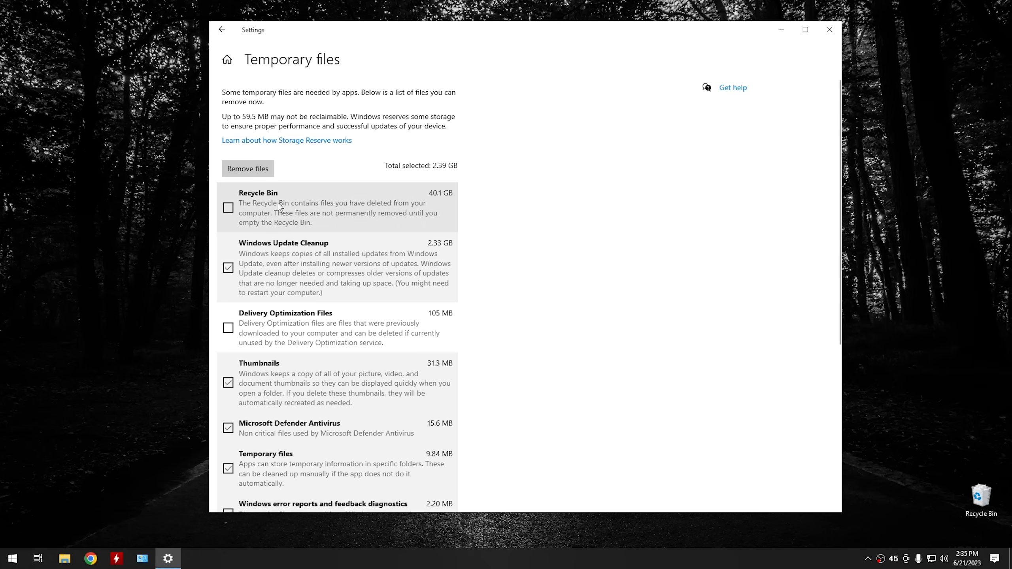
pyautogui.click(231, 171)
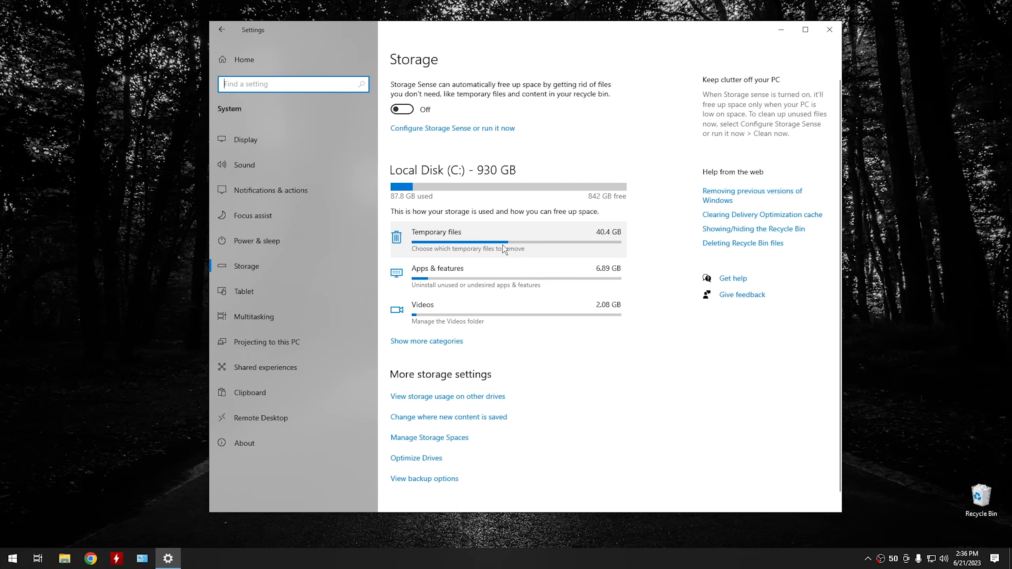
pyautogui.click(829, 29)
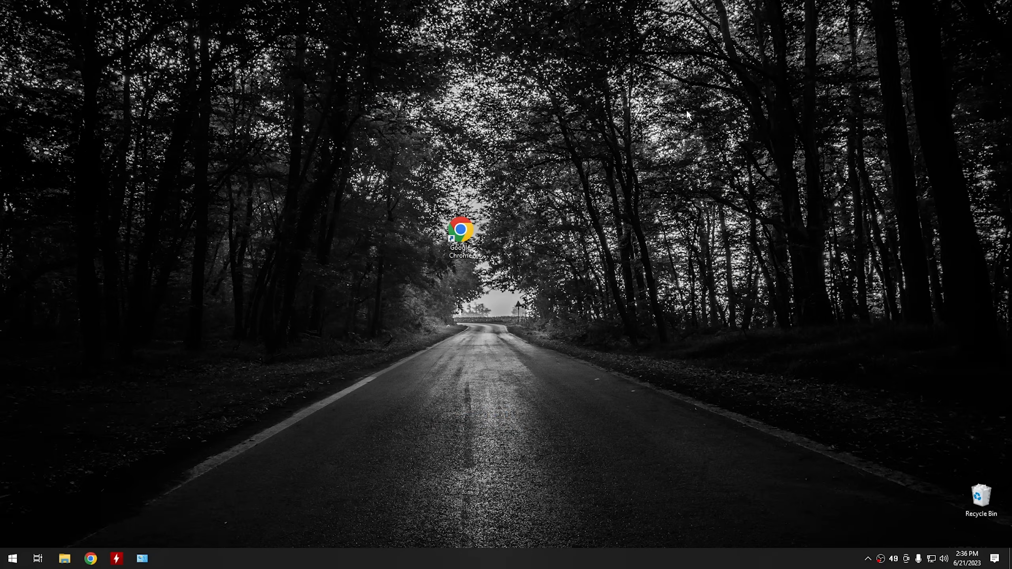
# Step: Search for "disk", open Disk Cleanup for drive C:, and move its window toward the middle of the desktop
pyautogui.click(6, 564)
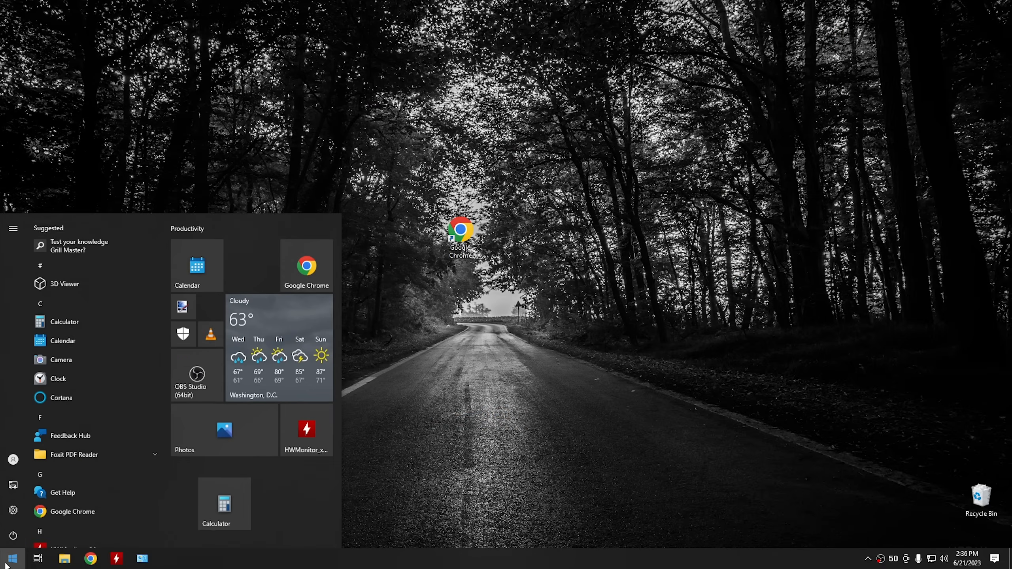
pyautogui.write('disk')
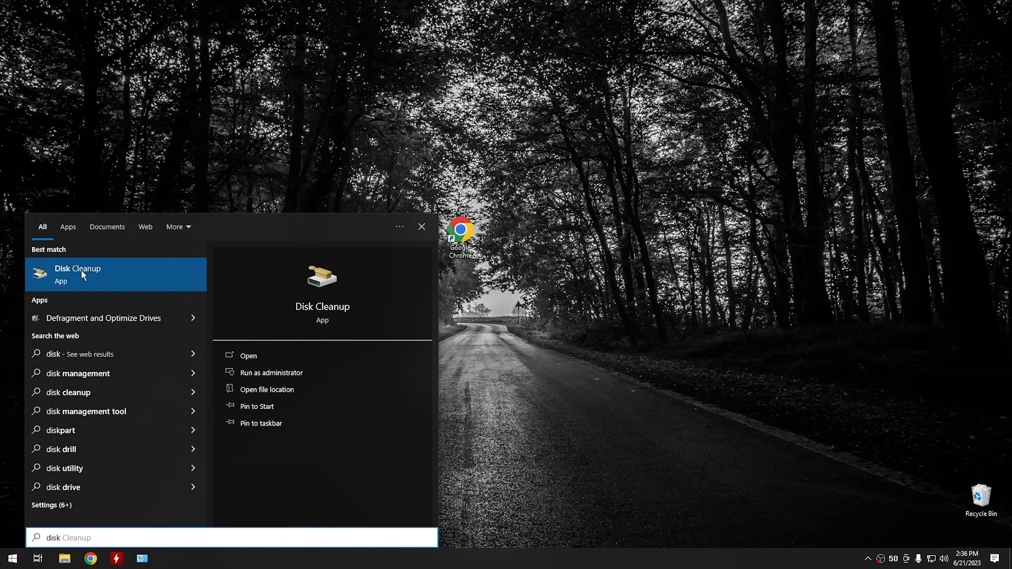
pyautogui.click(110, 273)
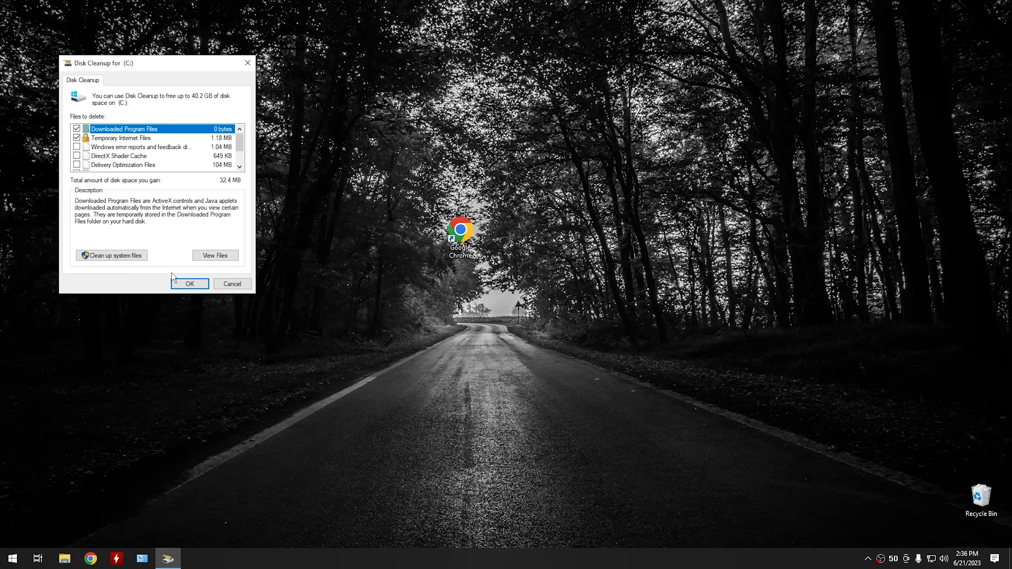
pyautogui.moveTo(148, 66); pyautogui.dragTo(422, 173)
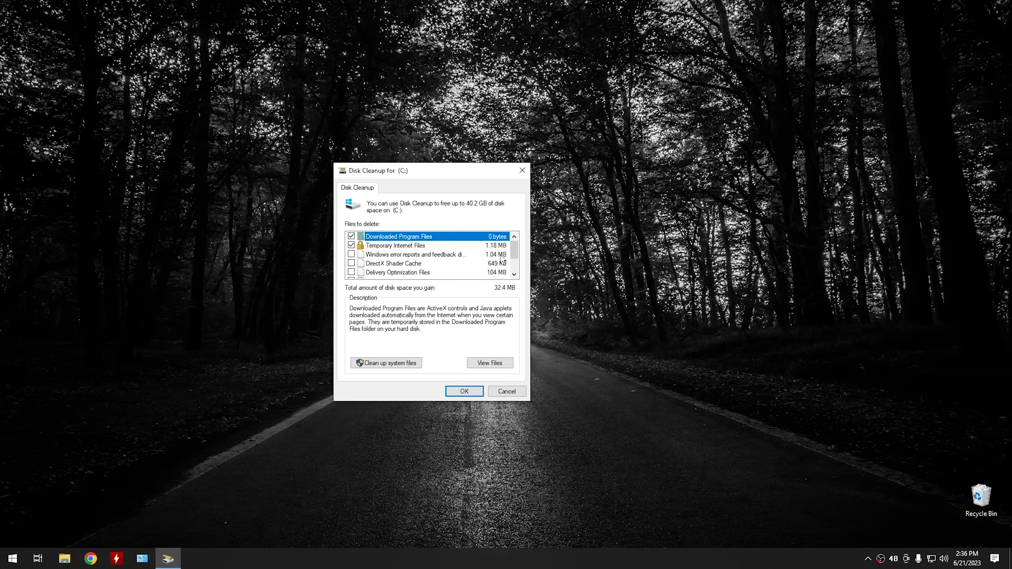
# Step: Check the descriptions of Downloaded Program Files, Temporary Internet Files and Recycle Bin, and include system files in the Disk Cleanup scan
pyautogui.click(394, 246)
pyautogui.click(400, 236)
pyautogui.click(394, 247)
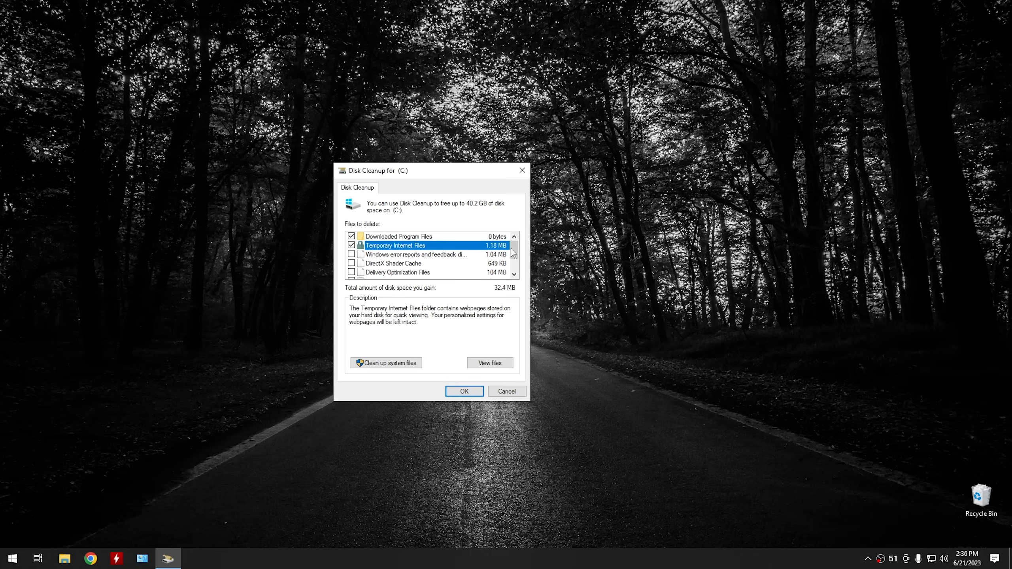
pyautogui.scroll(-1, 451, 254)
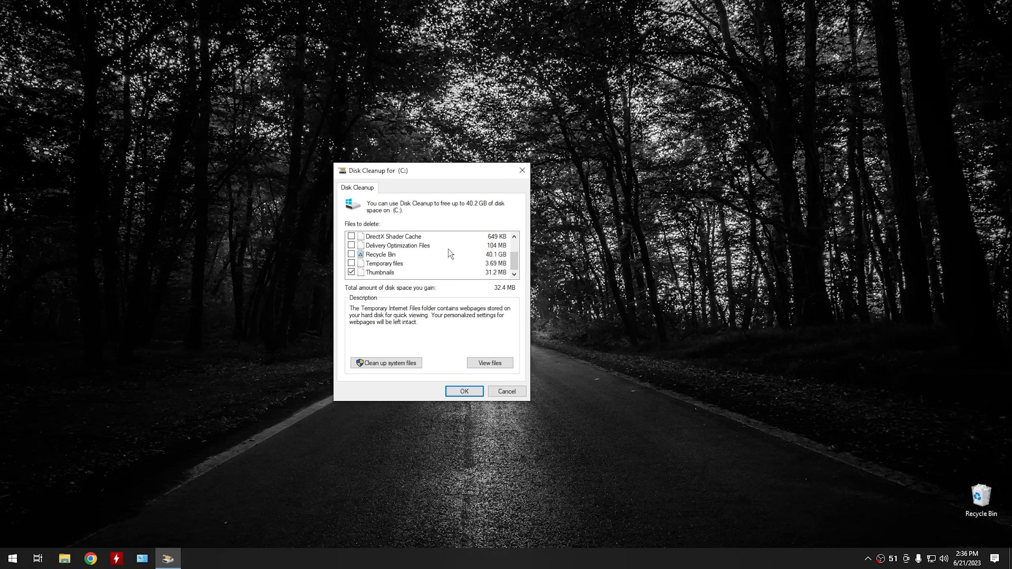
pyautogui.click(396, 255)
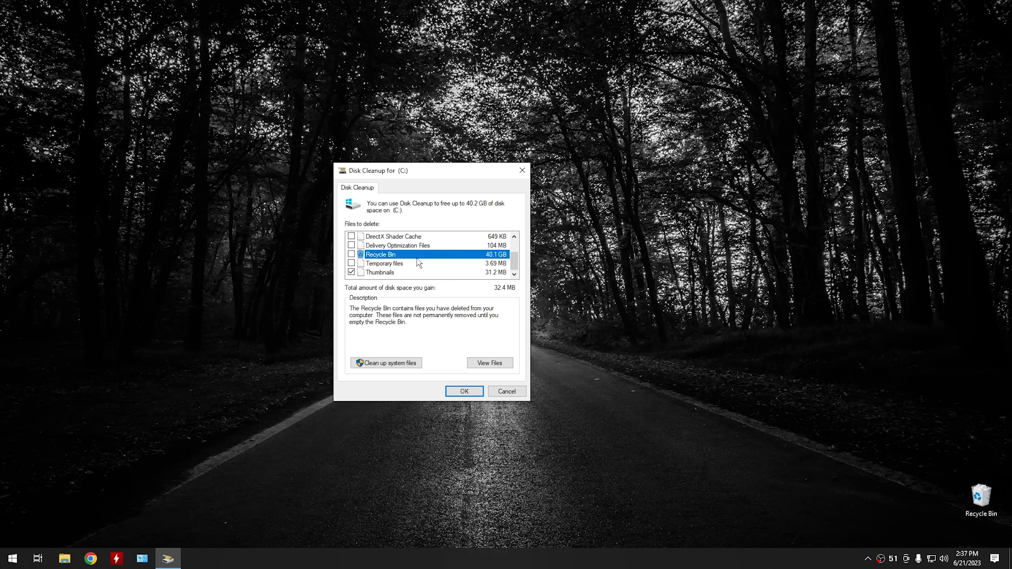
pyautogui.click(390, 363)
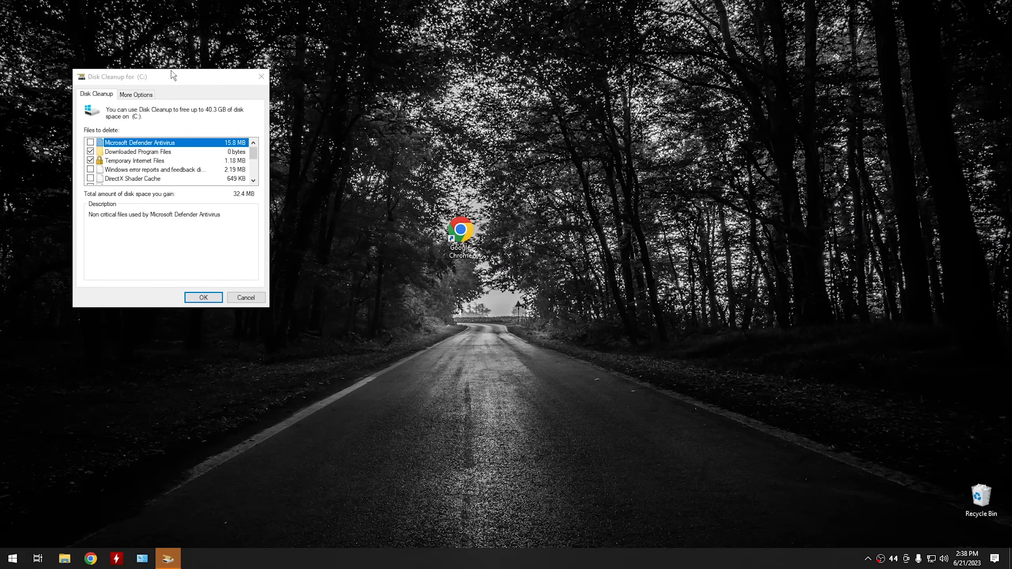
# Step: Examine the extended Disk Cleanup list, checking the descriptions of Temporary Windows installation files, Thumbnails and Temporary files, and close it without cleaning
pyautogui.moveTo(168, 77); pyautogui.dragTo(423, 171)
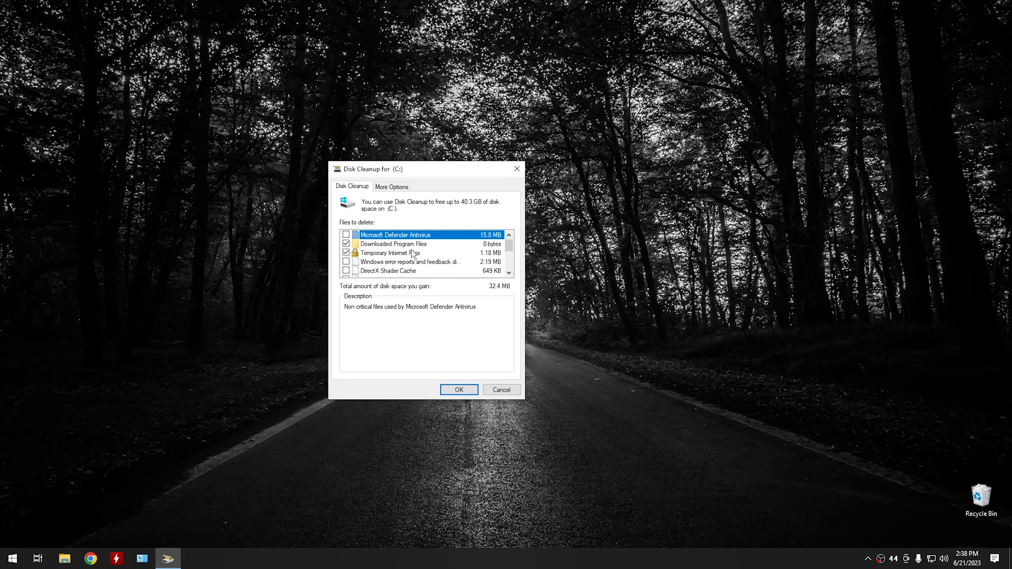
pyautogui.scroll(-3, 413, 253)
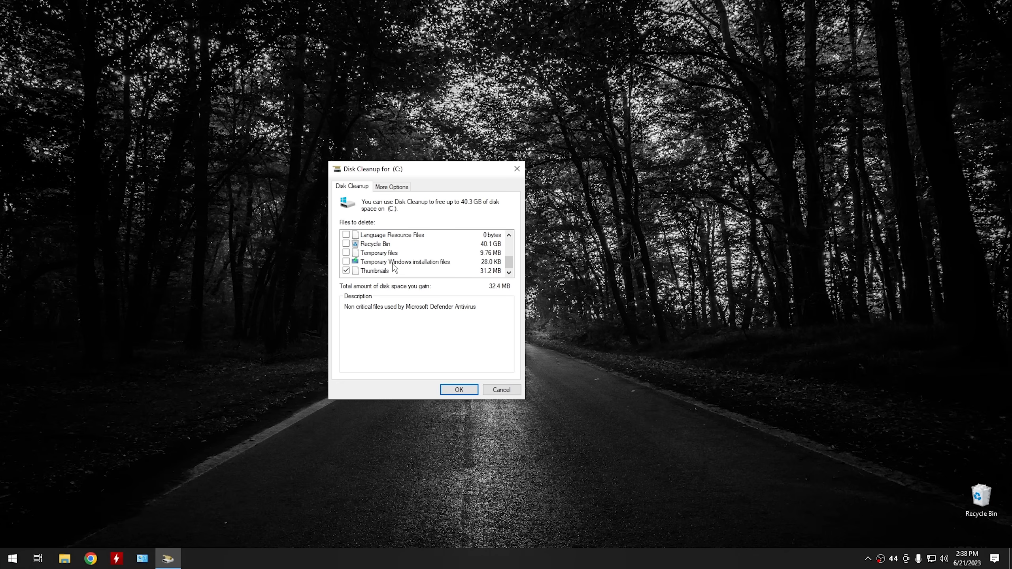
pyautogui.click(405, 264)
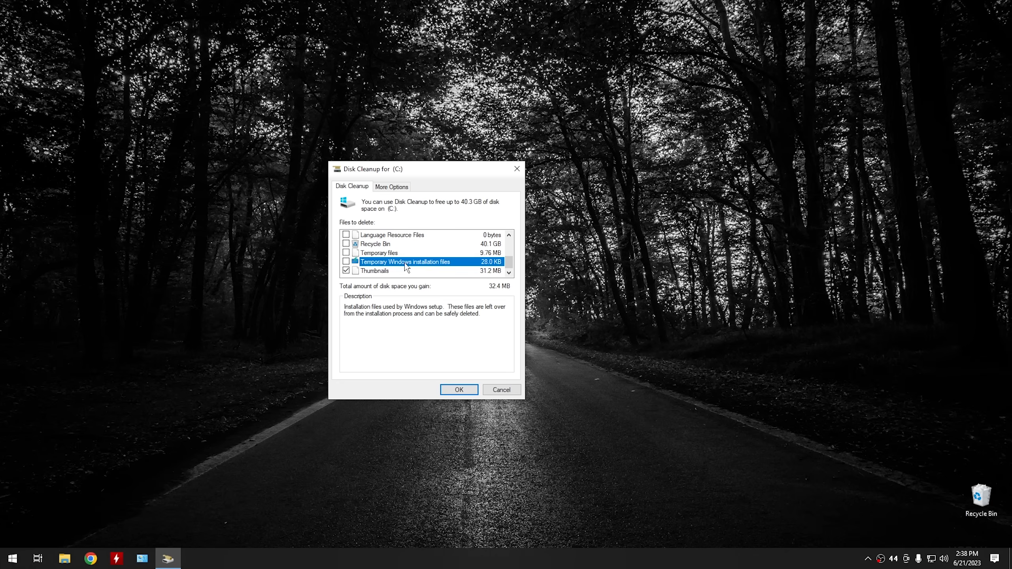
pyautogui.click(385, 271)
pyautogui.click(385, 254)
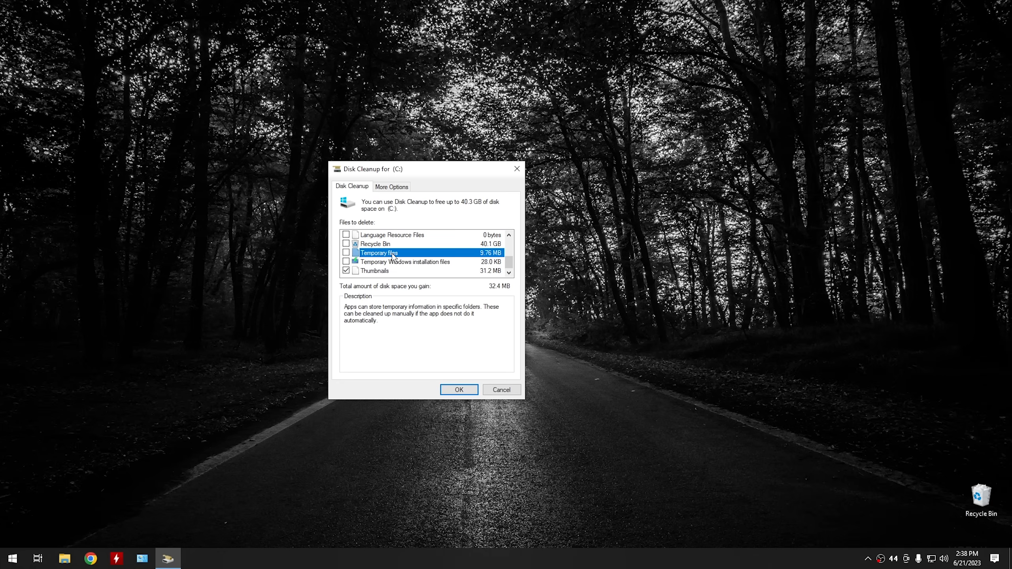
pyautogui.scroll(1, 392, 257)
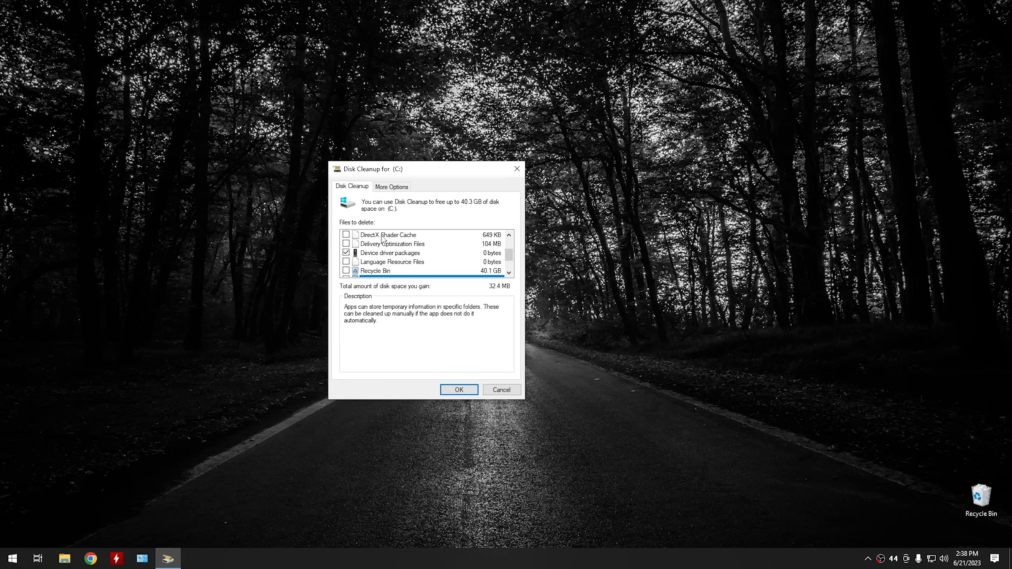
pyautogui.scroll(-1, 398, 243)
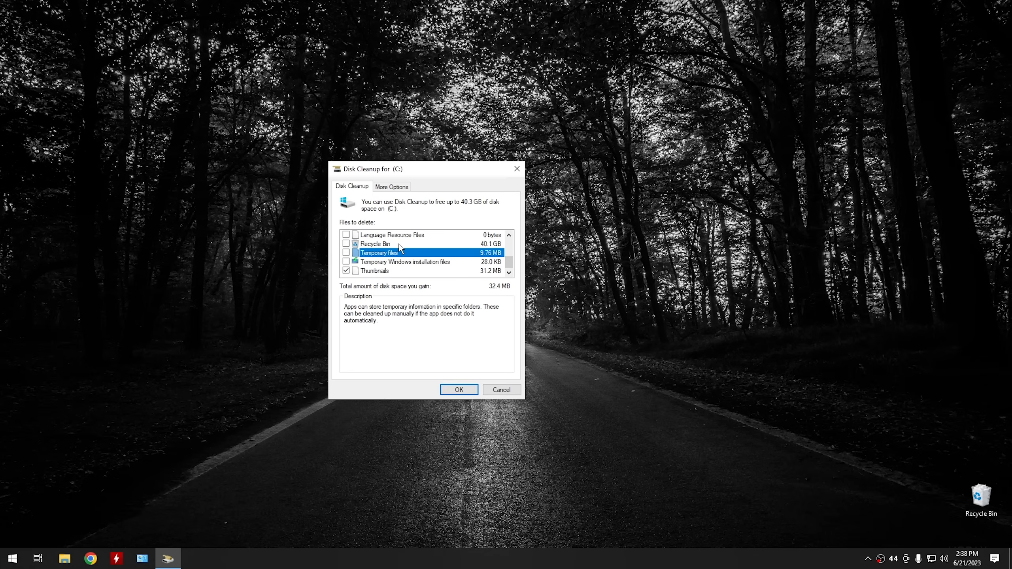
pyautogui.scroll(2, 403, 247)
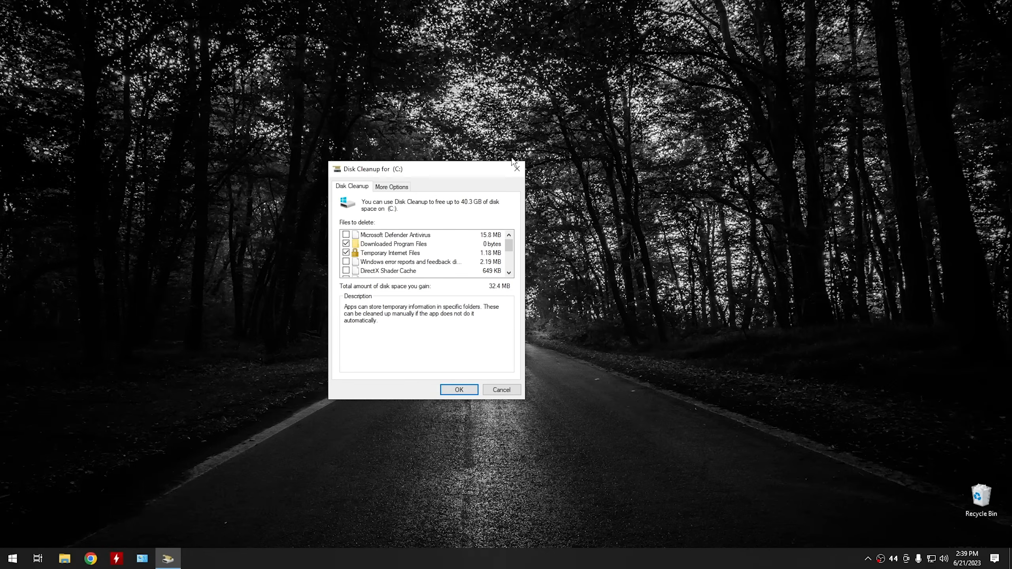
pyautogui.click(517, 168)
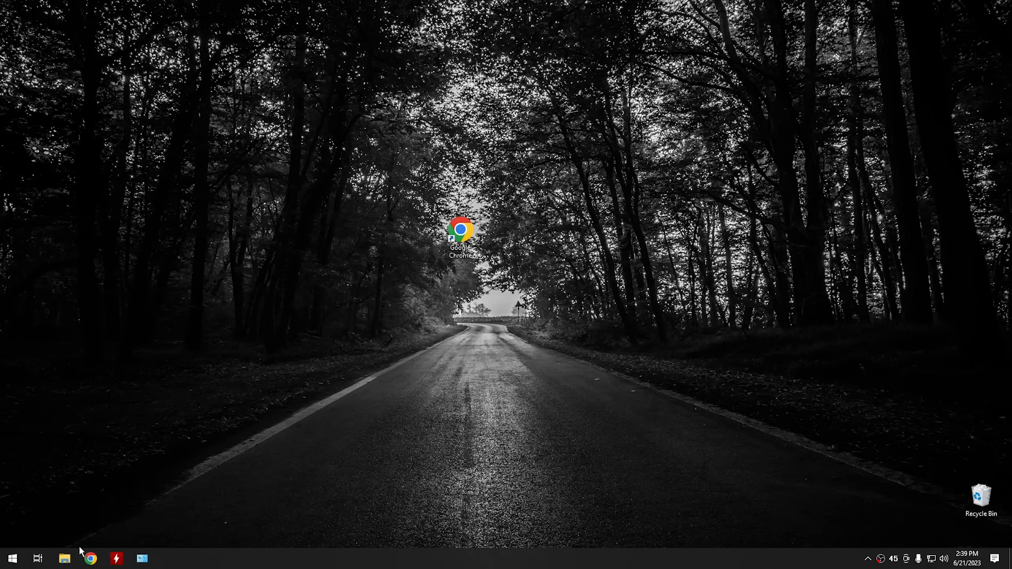
# Step: Search for "note", open Notepad, and enter a first name followed by blank lines in the new document
pyautogui.click(6, 565)
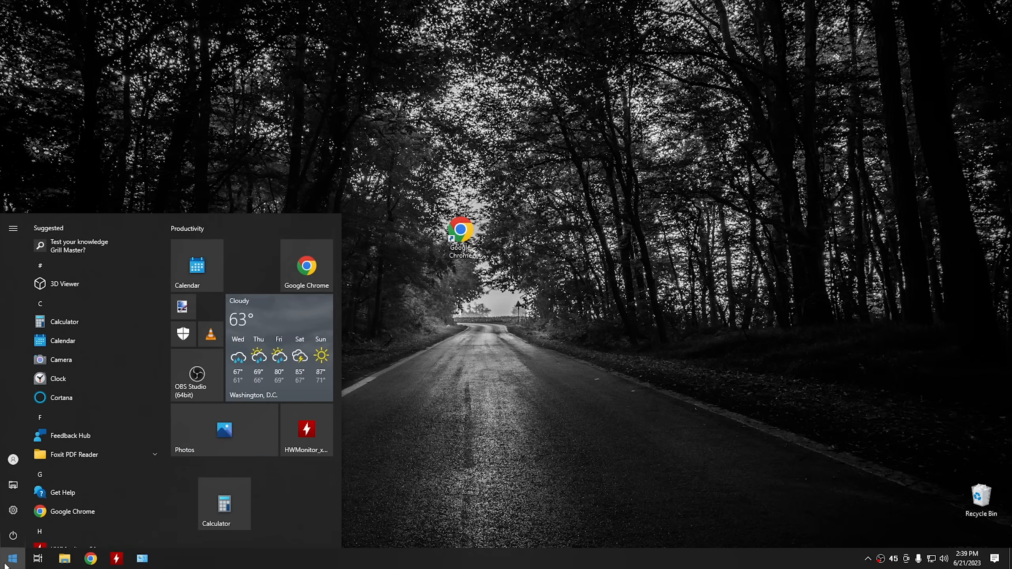
pyautogui.write('note')
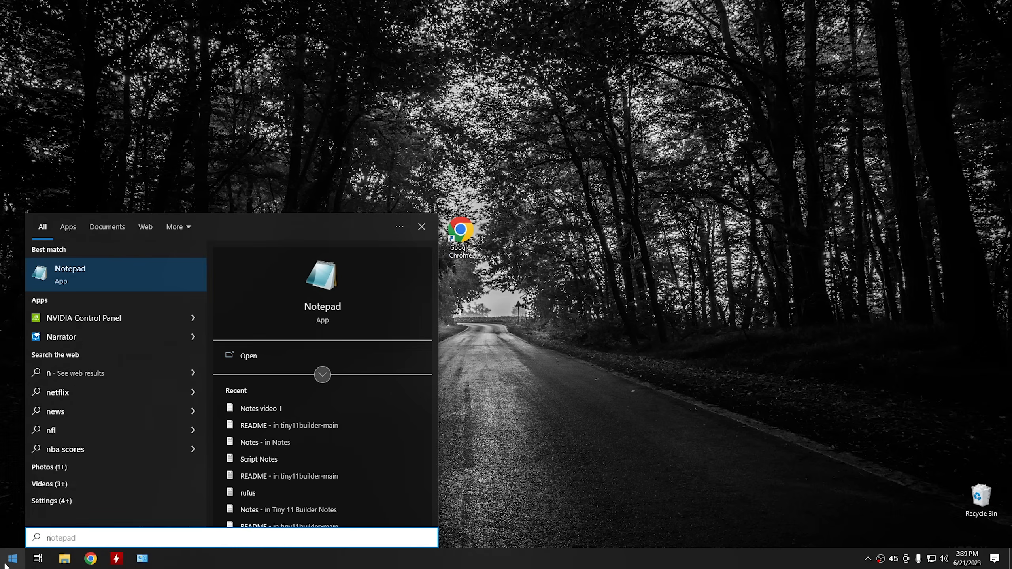
pyautogui.click(94, 272)
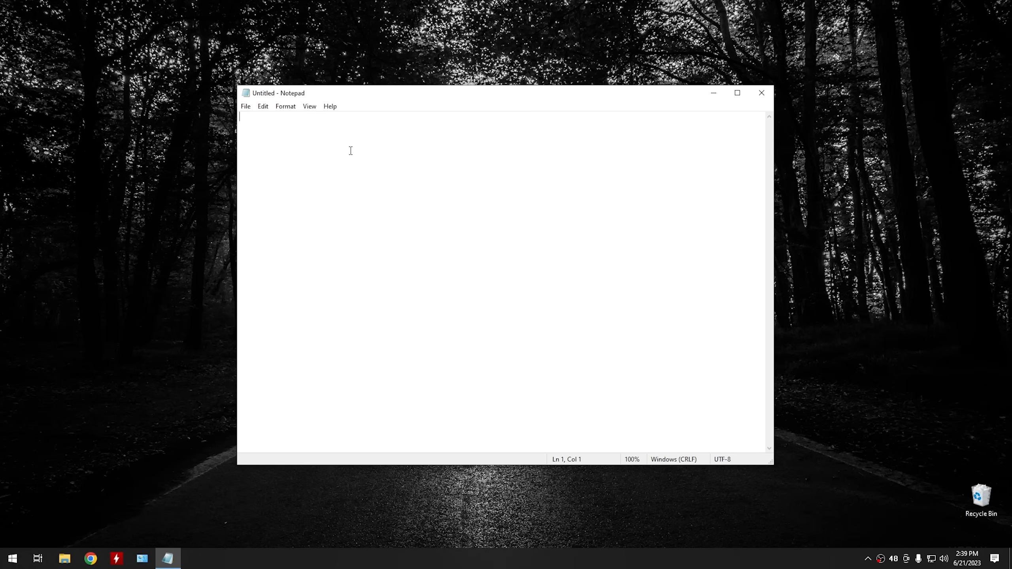
pyautogui.write('Rich')
# Step: Print the note with Microsoft Print to PDF and save the output to the Desktop as "example"
pyautogui.click(246, 106)
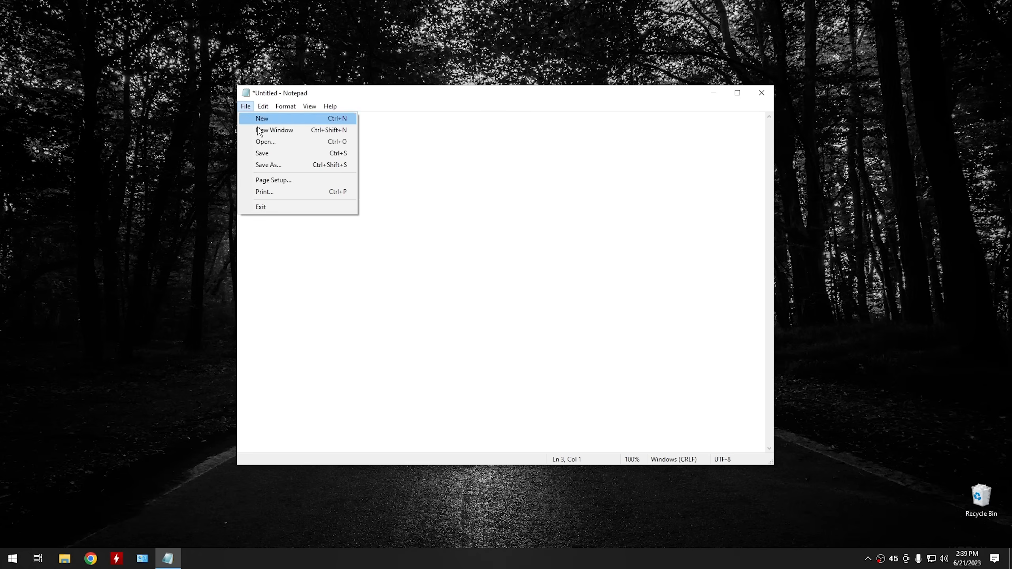
pyautogui.click(283, 191)
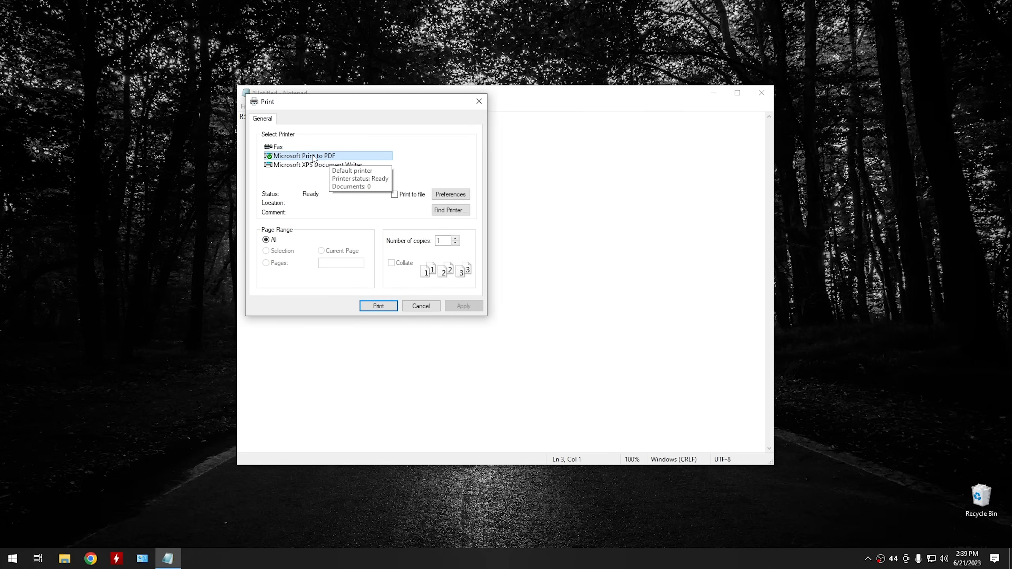
pyautogui.click(298, 156)
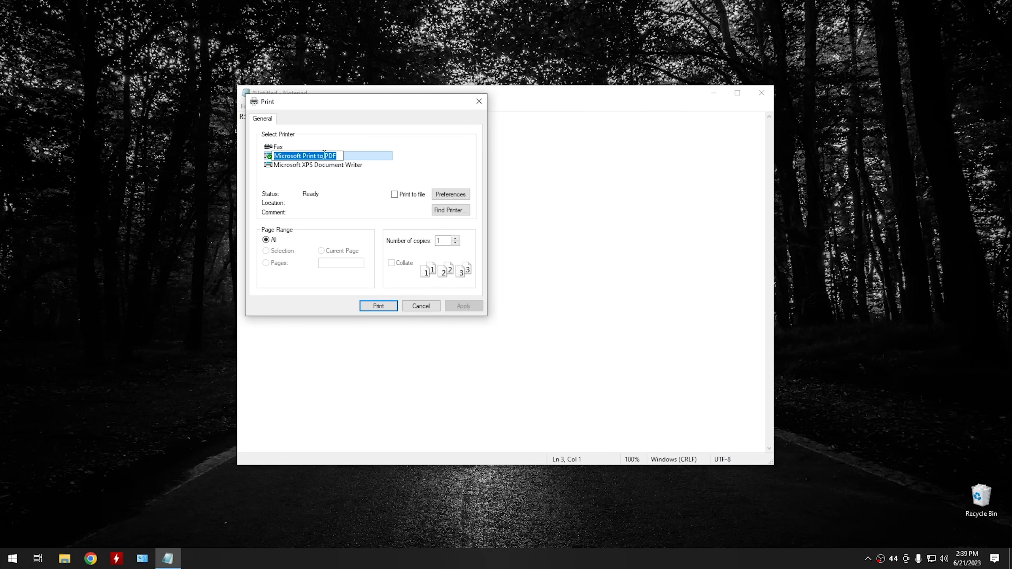
pyautogui.click(356, 154)
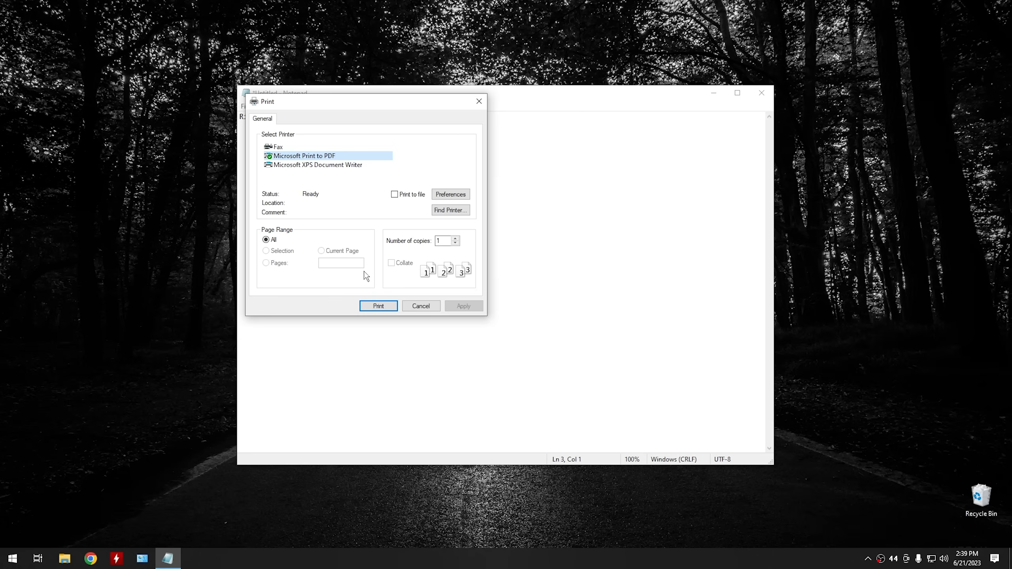
pyautogui.click(380, 310)
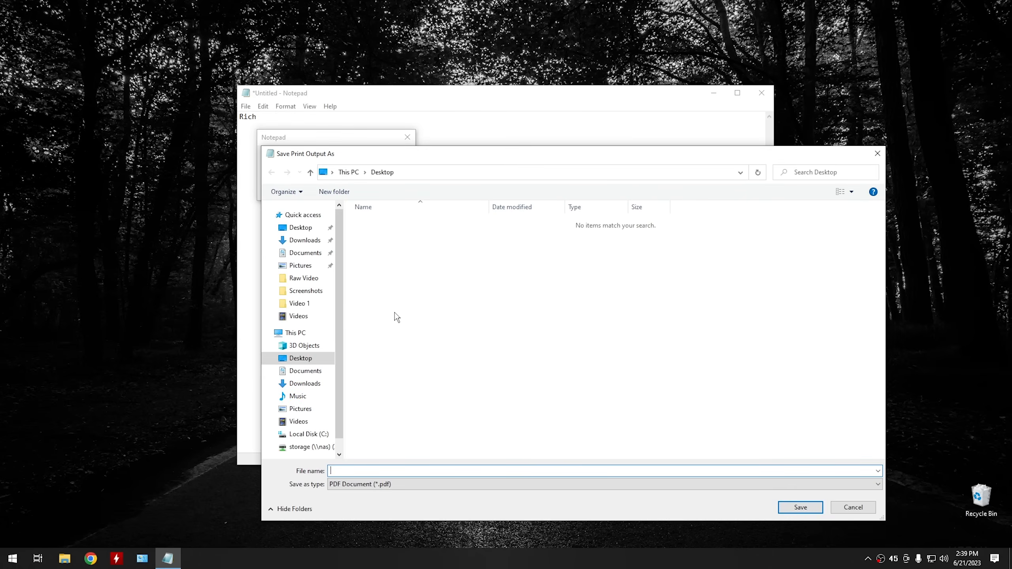
pyautogui.click(298, 358)
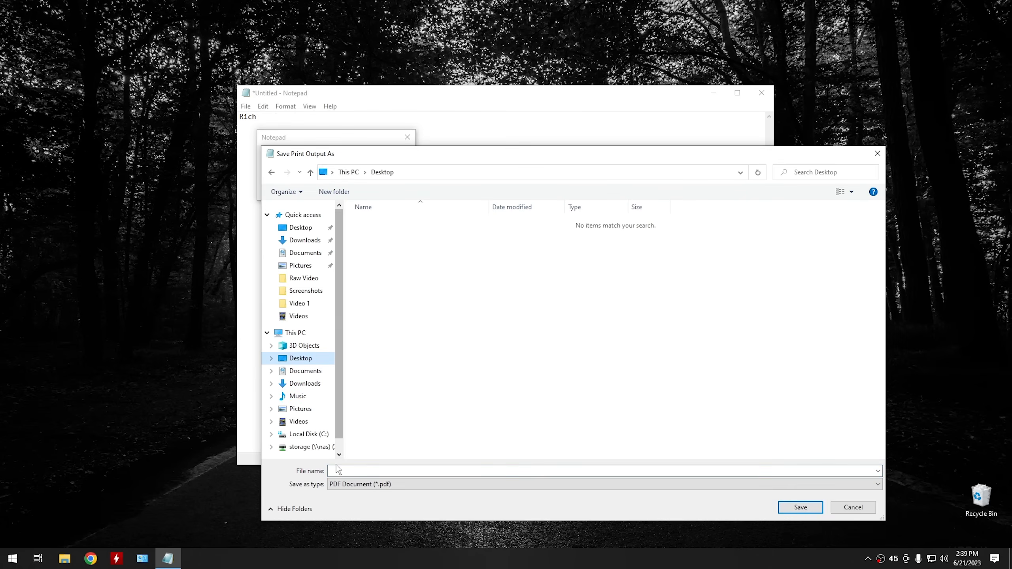
pyautogui.click(343, 470)
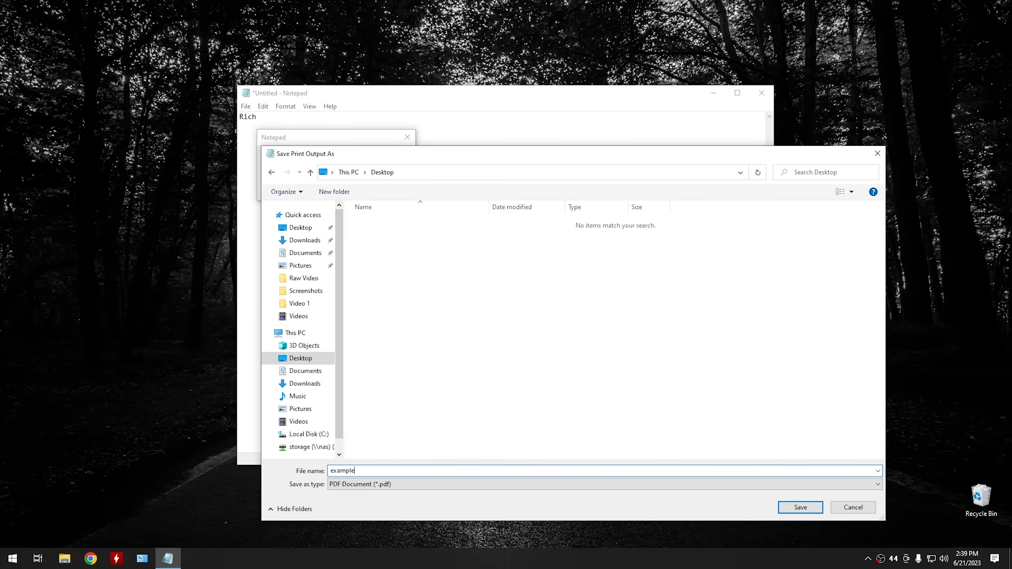
pyautogui.click(789, 507)
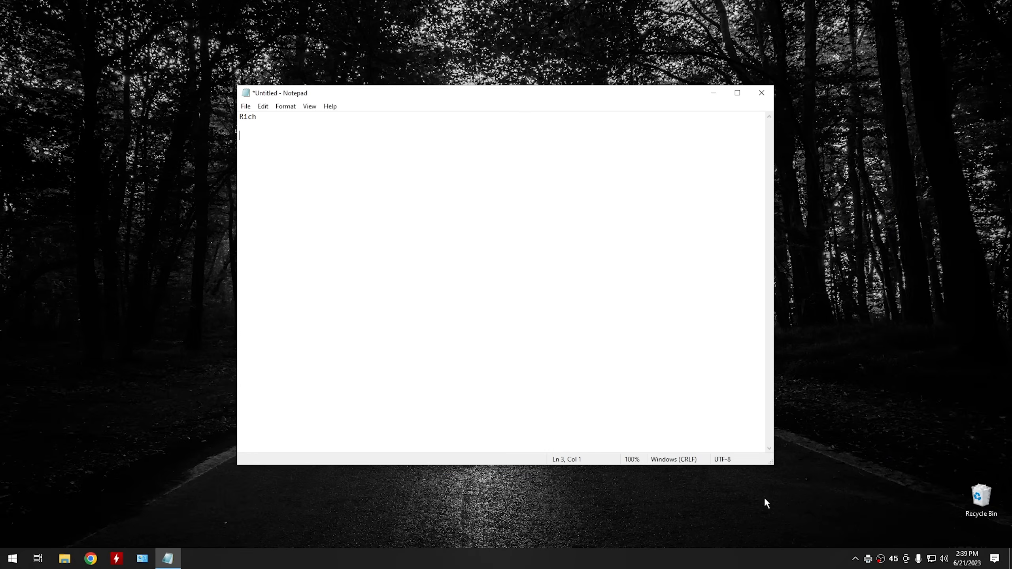
# Step: Close Notepad without saving the note and move the example PDF toward the middle of the desktop, beside the Chrome shortcut
pyautogui.click(761, 93)
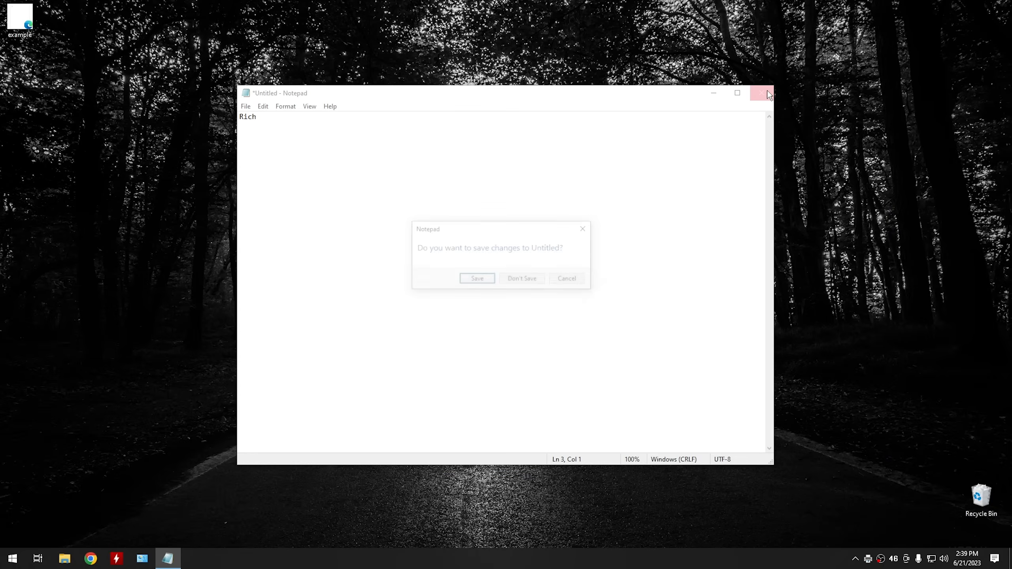
pyautogui.click(524, 280)
pyautogui.moveTo(28, 25); pyautogui.dragTo(338, 228)
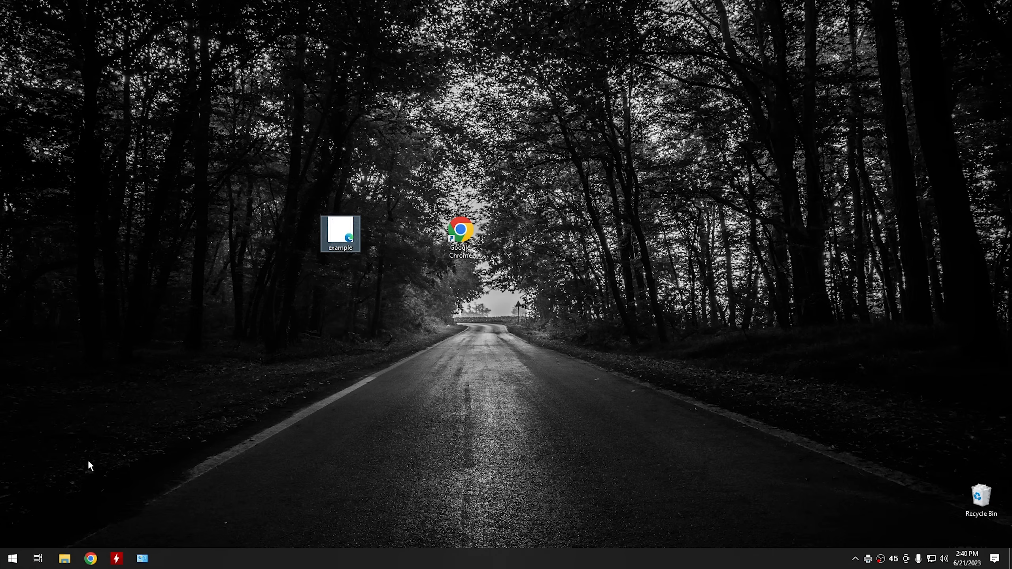
# Step: Open the list for choosing default apps by file type from the Default apps page of the Apps settings
pyautogui.click(12, 559)
pyautogui.click(13, 511)
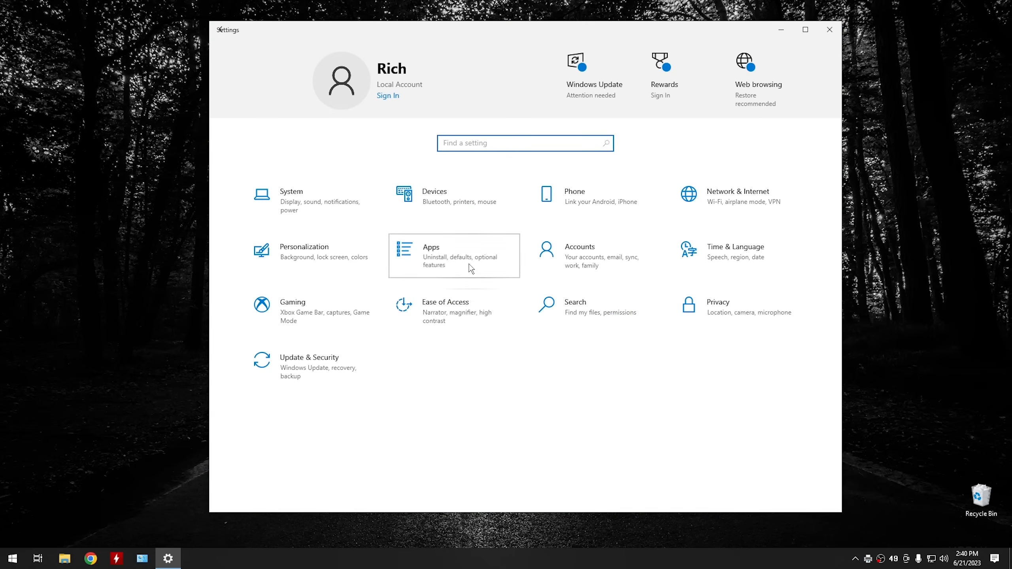
pyautogui.click(467, 265)
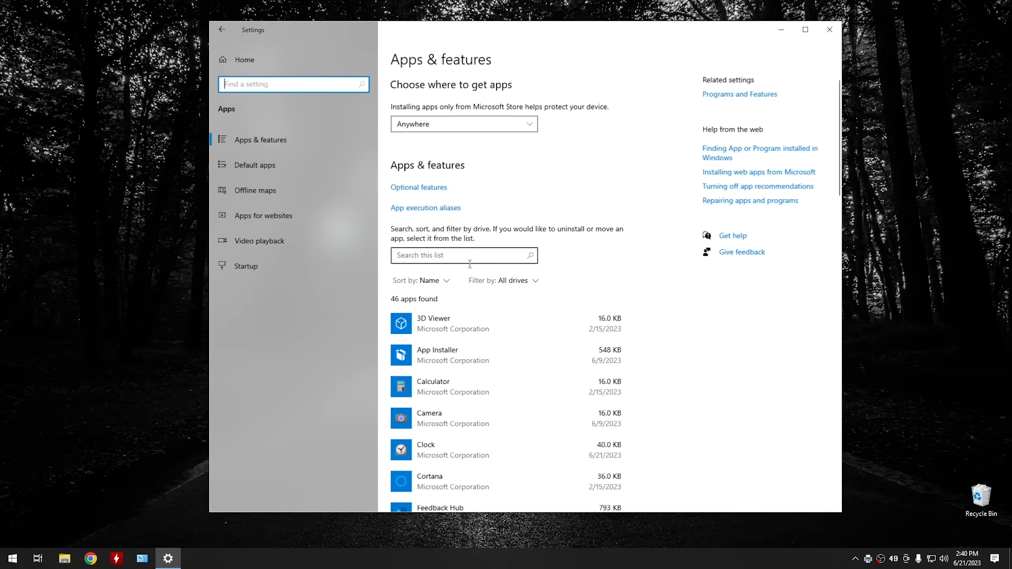
pyautogui.click(255, 172)
pyautogui.scroll(-3, 549, 274)
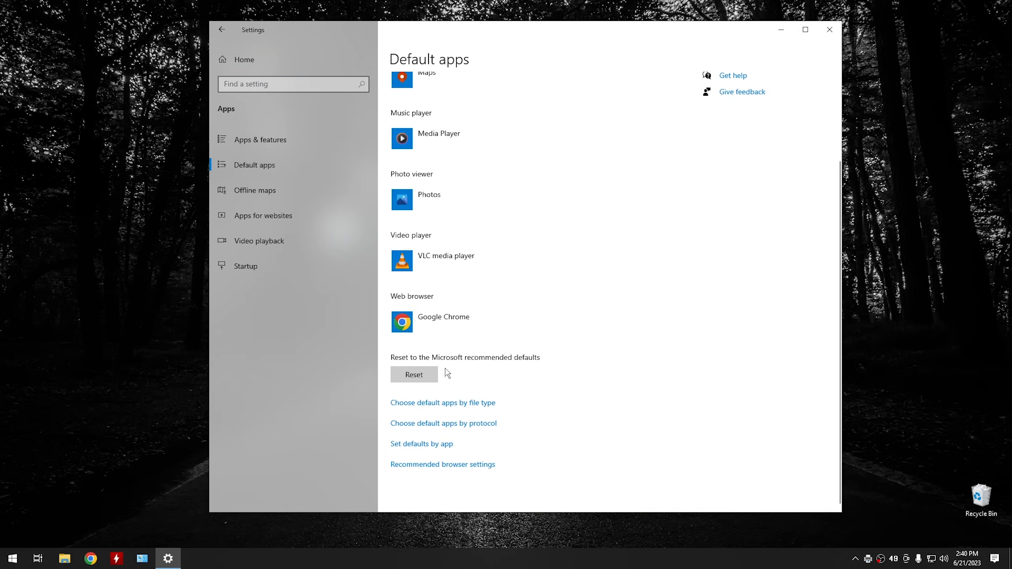
pyautogui.click(439, 407)
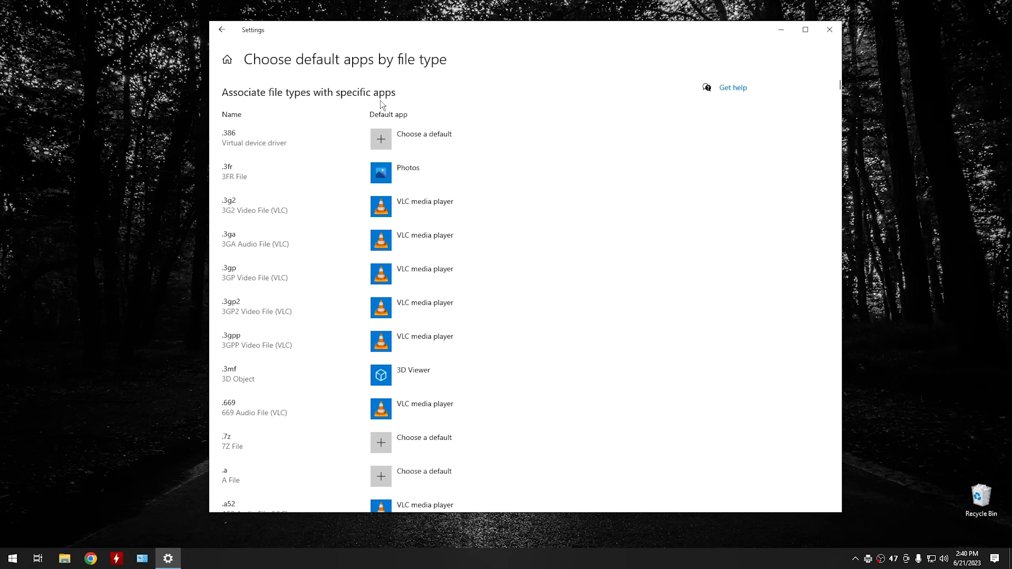
# Step: Set Foxit PDF Reader 12.0 as the default app for the .pdf file type and close Settings
pyautogui.scroll(-20, 337, 224)
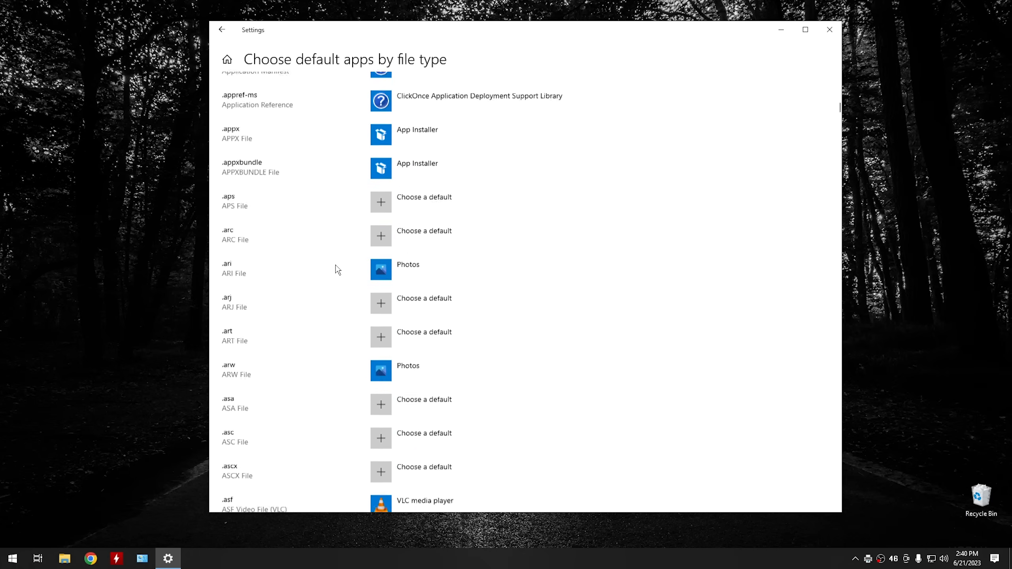
pyautogui.scroll(-20, 336, 270)
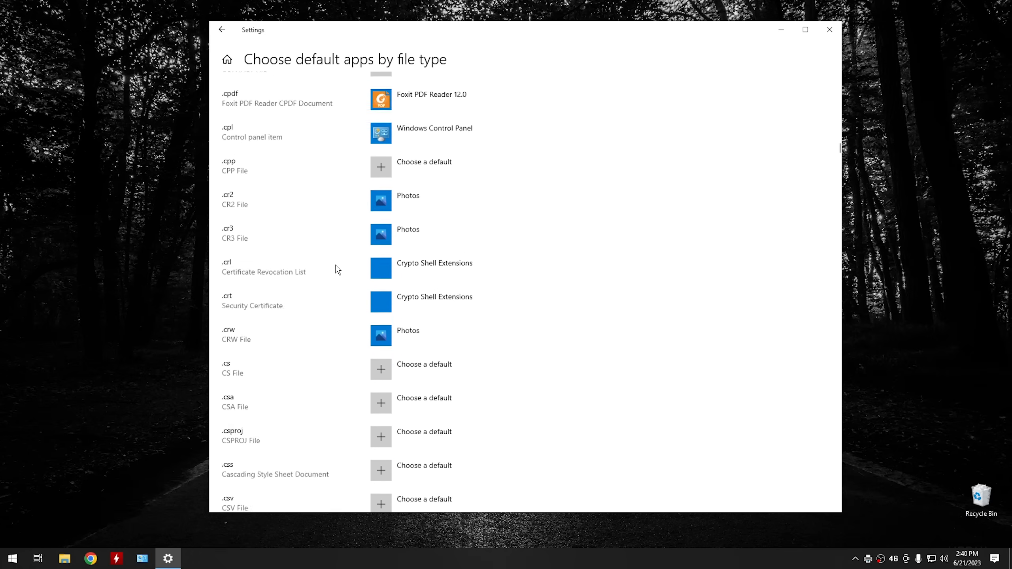
pyautogui.scroll(-20, 336, 270)
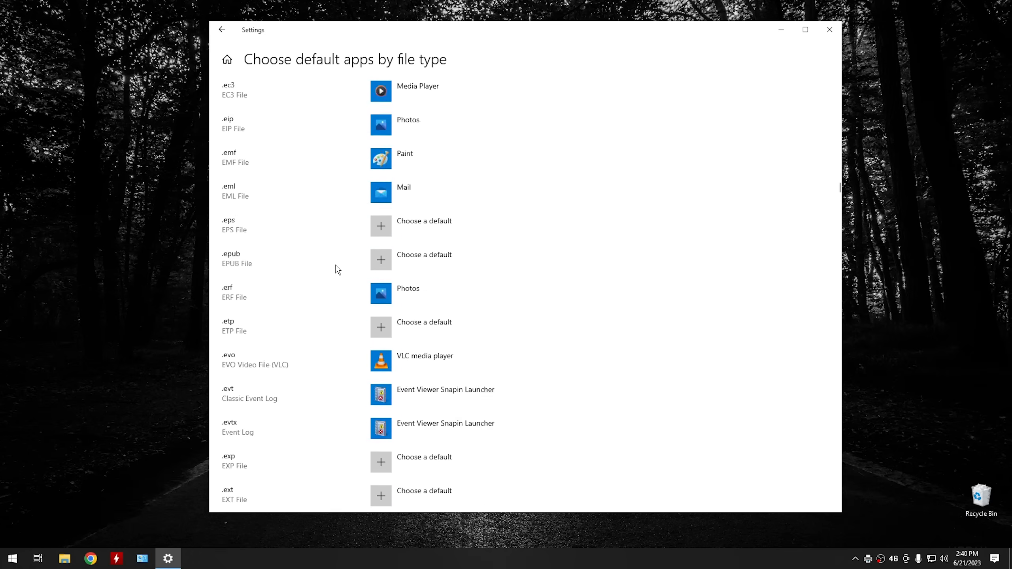
pyautogui.scroll(-20, 336, 270)
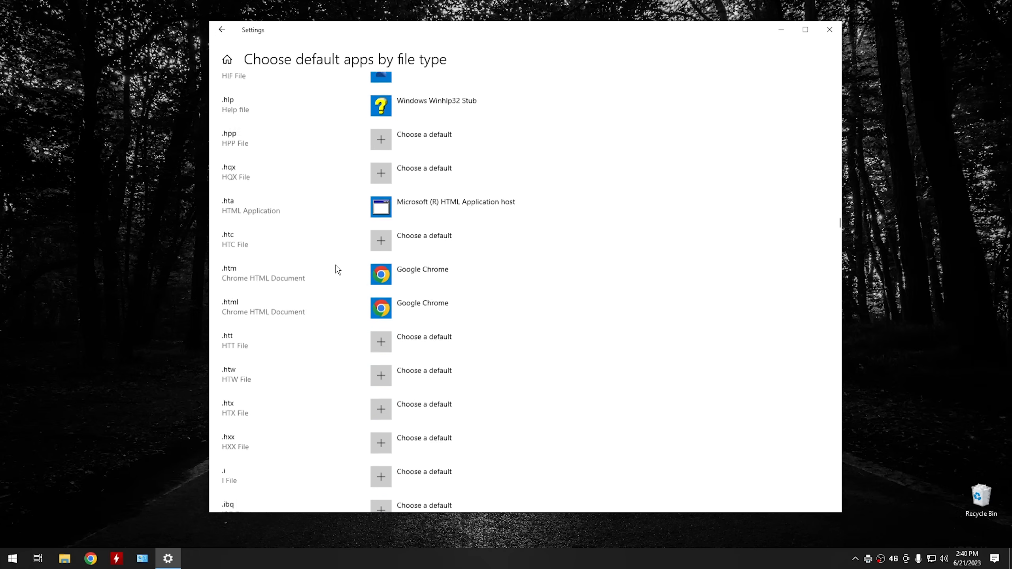
pyautogui.scroll(-20, 337, 270)
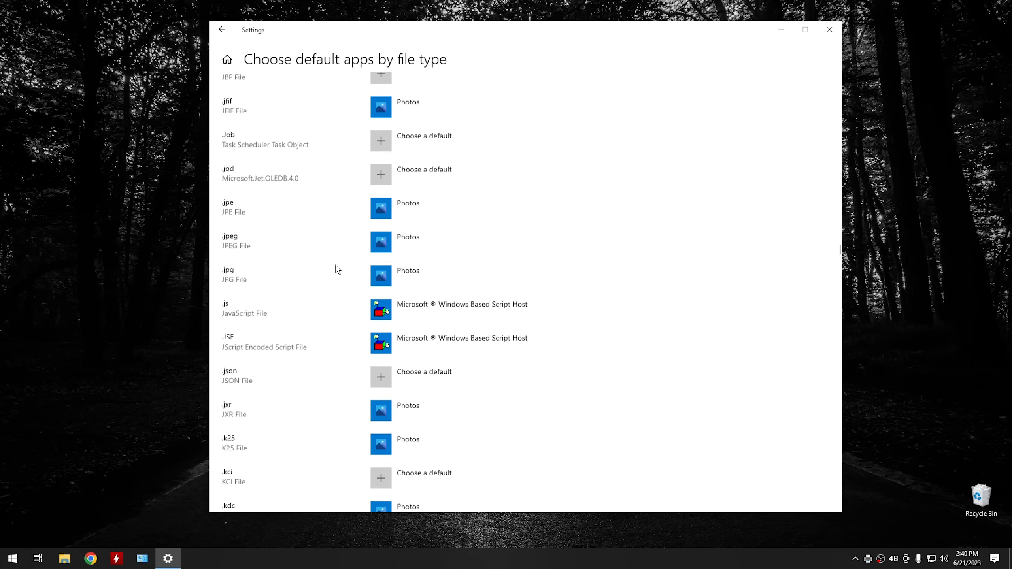
pyautogui.scroll(-20, 337, 270)
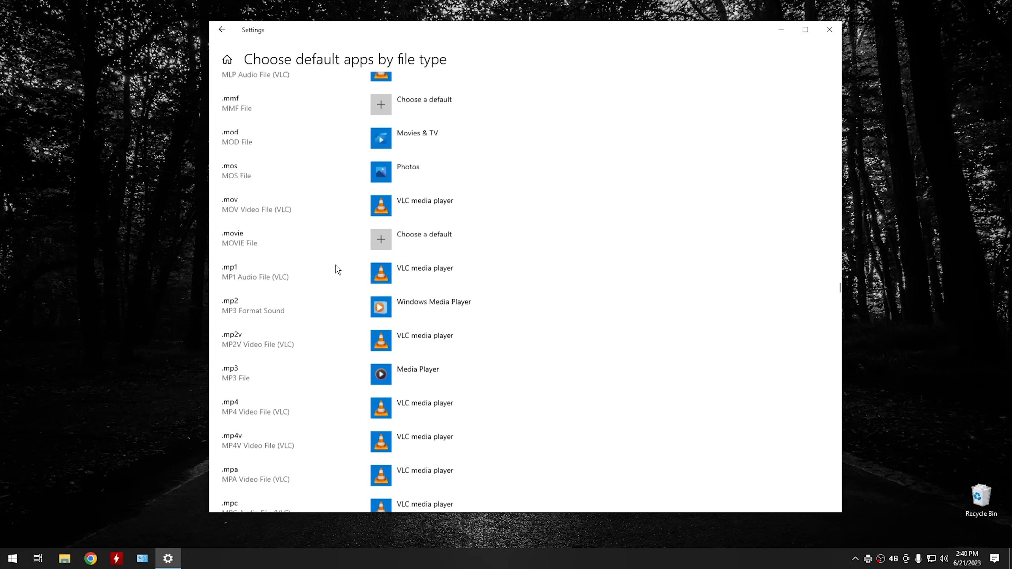
pyautogui.scroll(-20, 337, 270)
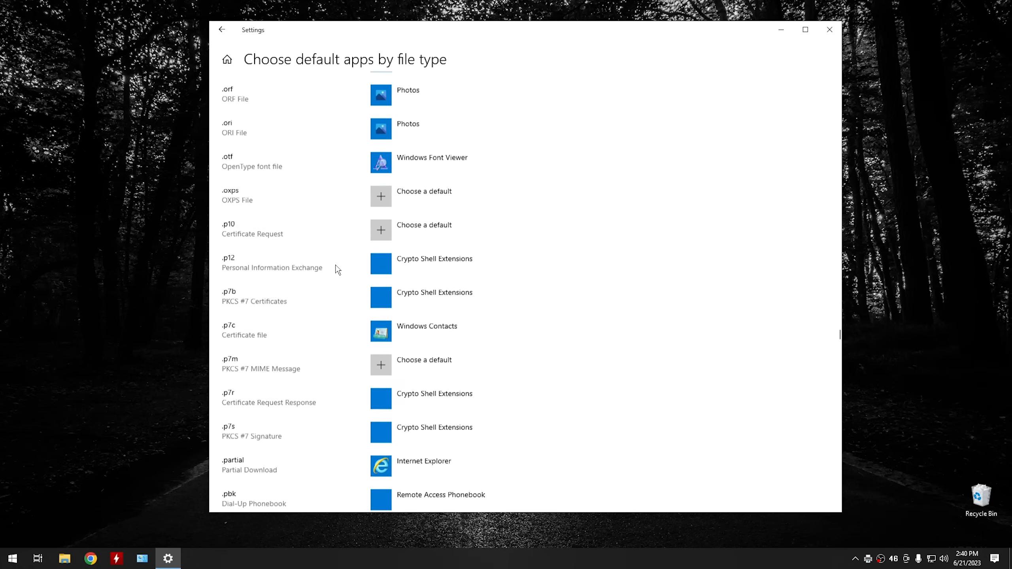
pyautogui.scroll(-2, 337, 270)
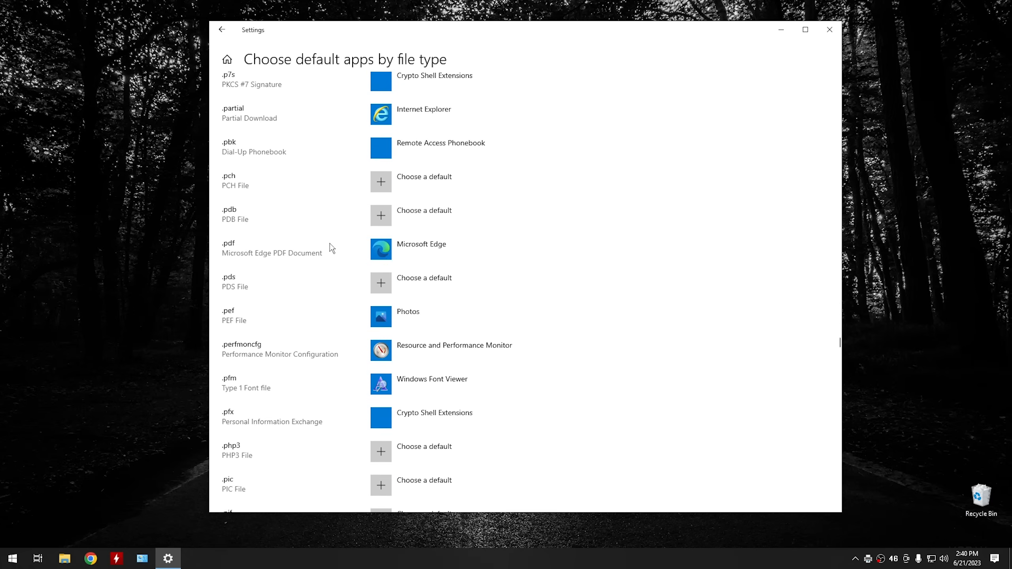
pyautogui.click(421, 248)
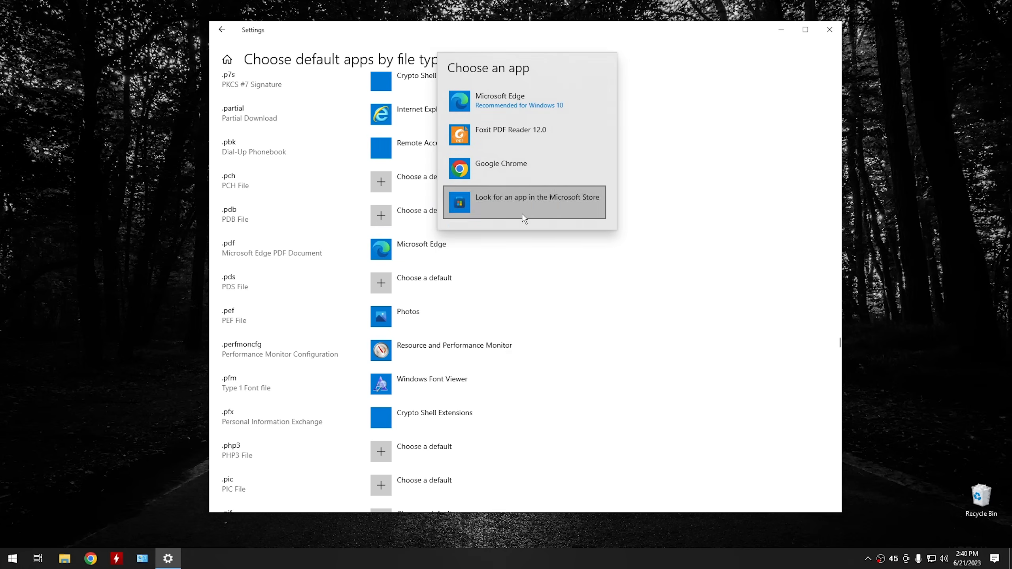
pyautogui.click(526, 139)
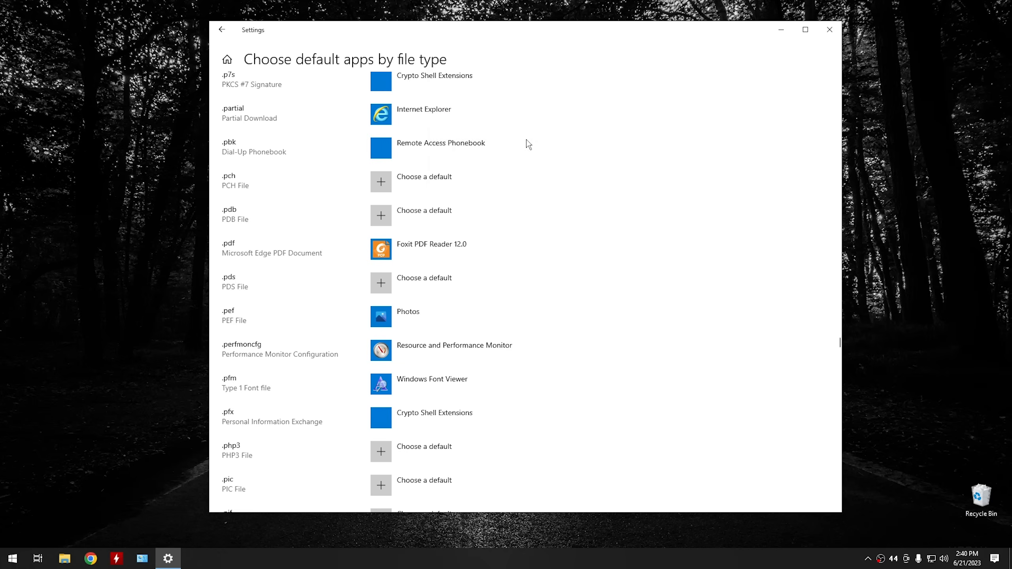
pyautogui.click(829, 30)
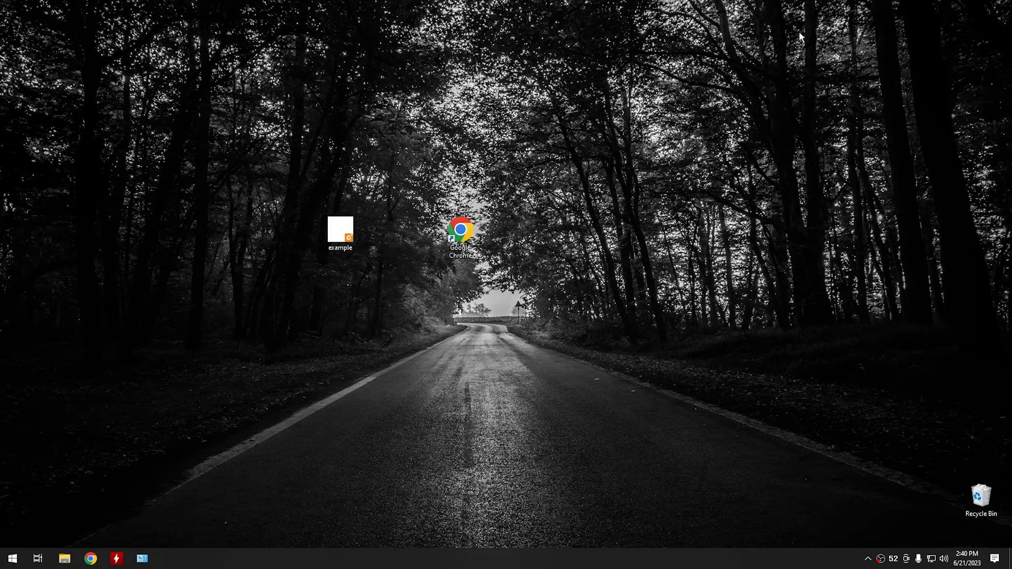
# Step: Open the example PDF from the desktop in its default app and move the reader window further onto the screen
pyautogui.click(336, 242)
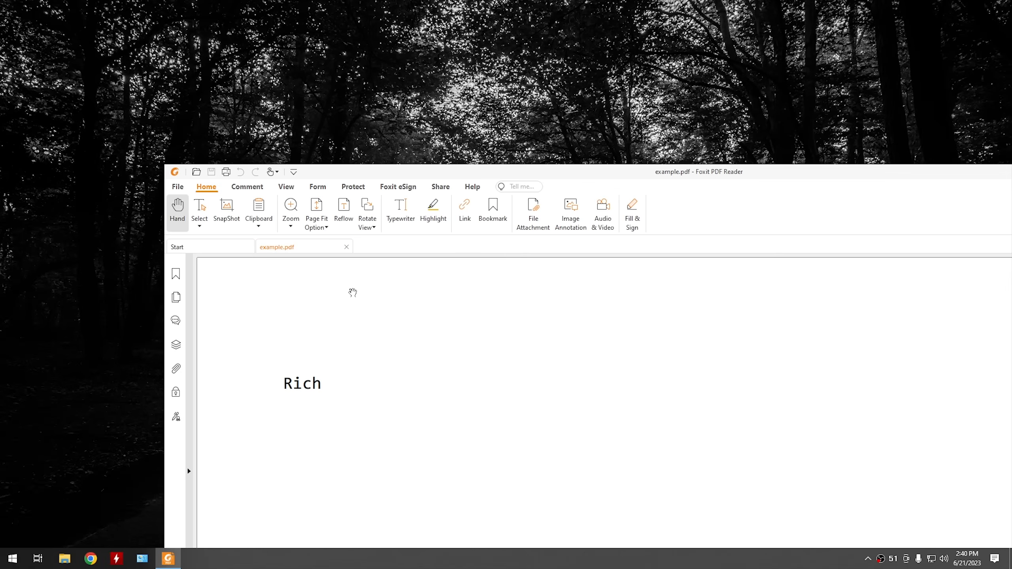
pyautogui.moveTo(462, 175); pyautogui.dragTo(381, 46)
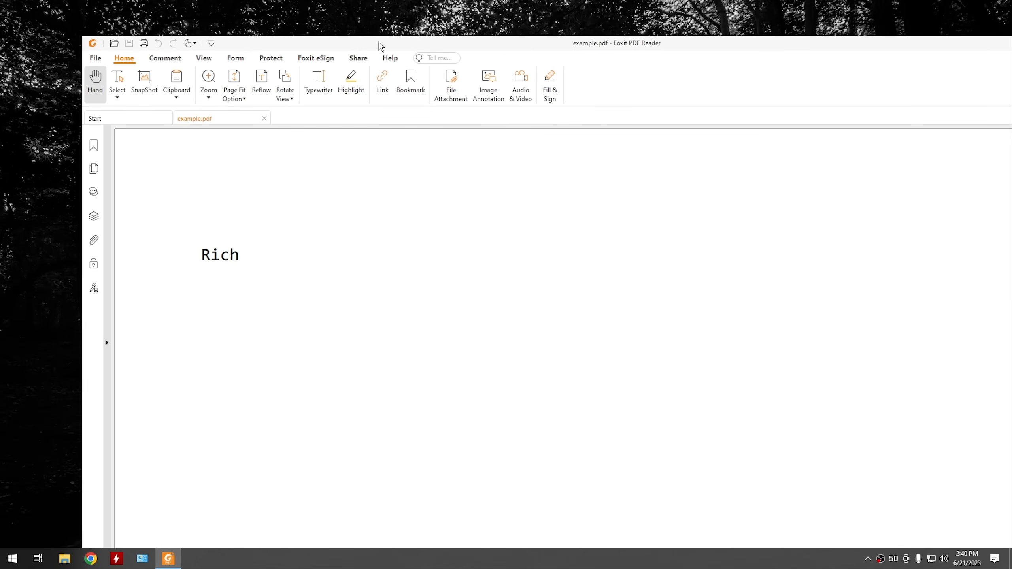